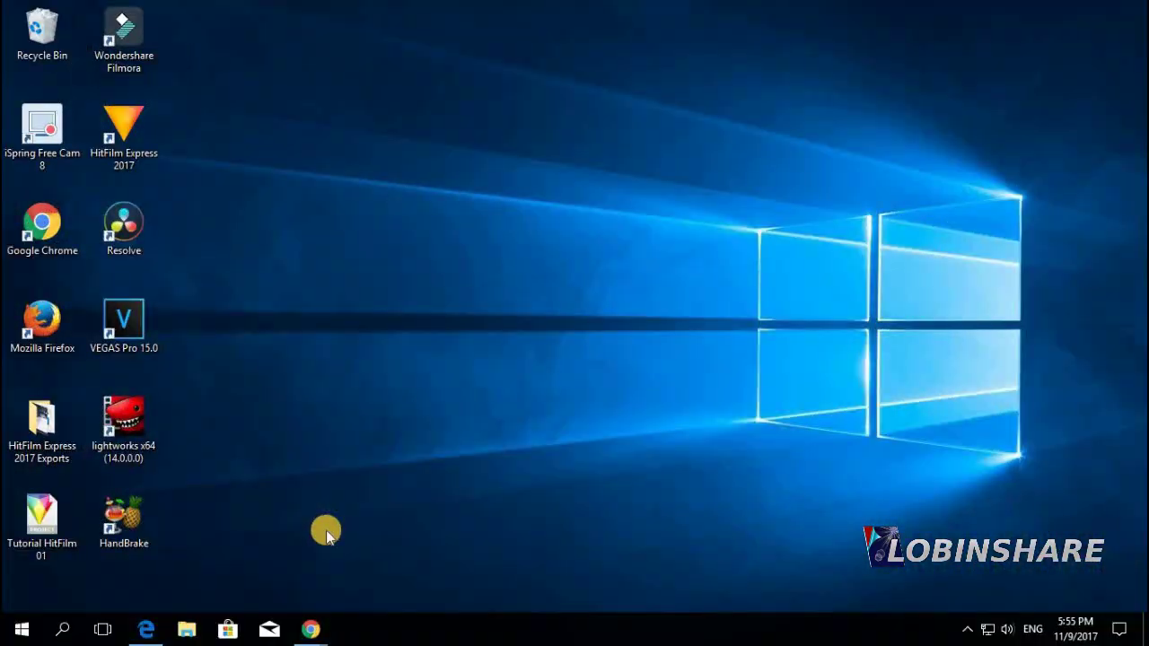
# - Switch to Chrome and open the full Filmora tutorials playlist linked in the description of the FILMORA Tutorial 03 video
pyautogui.click(312, 630)
pyautogui.scroll(-4, 411, 343)
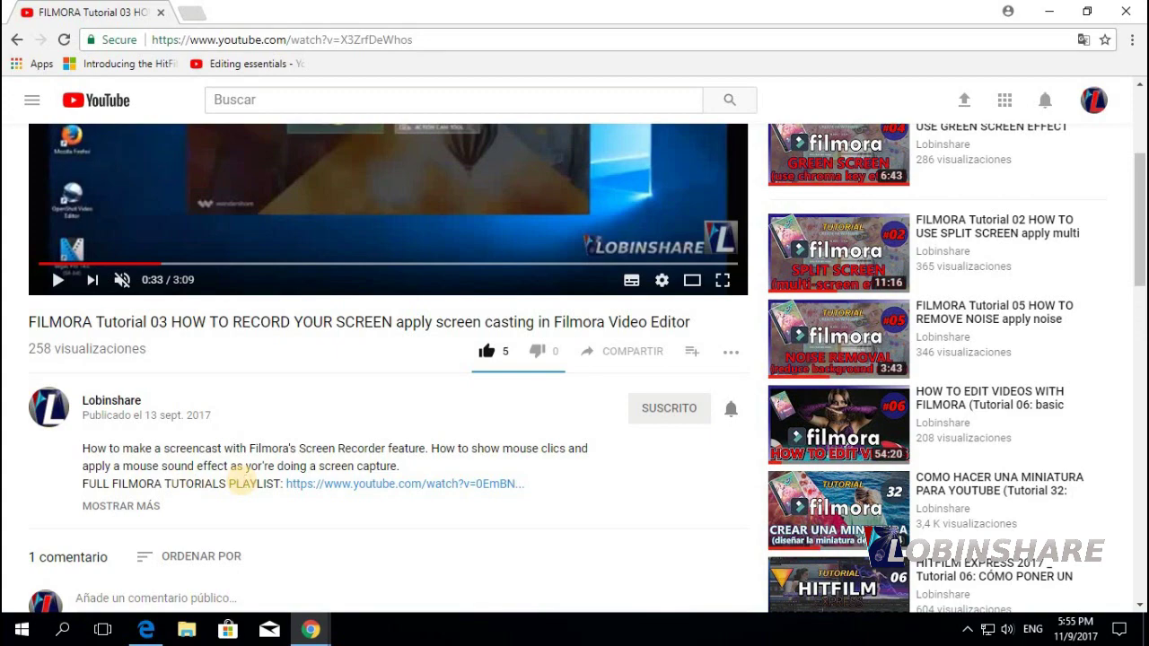
pyautogui.click(370, 489)
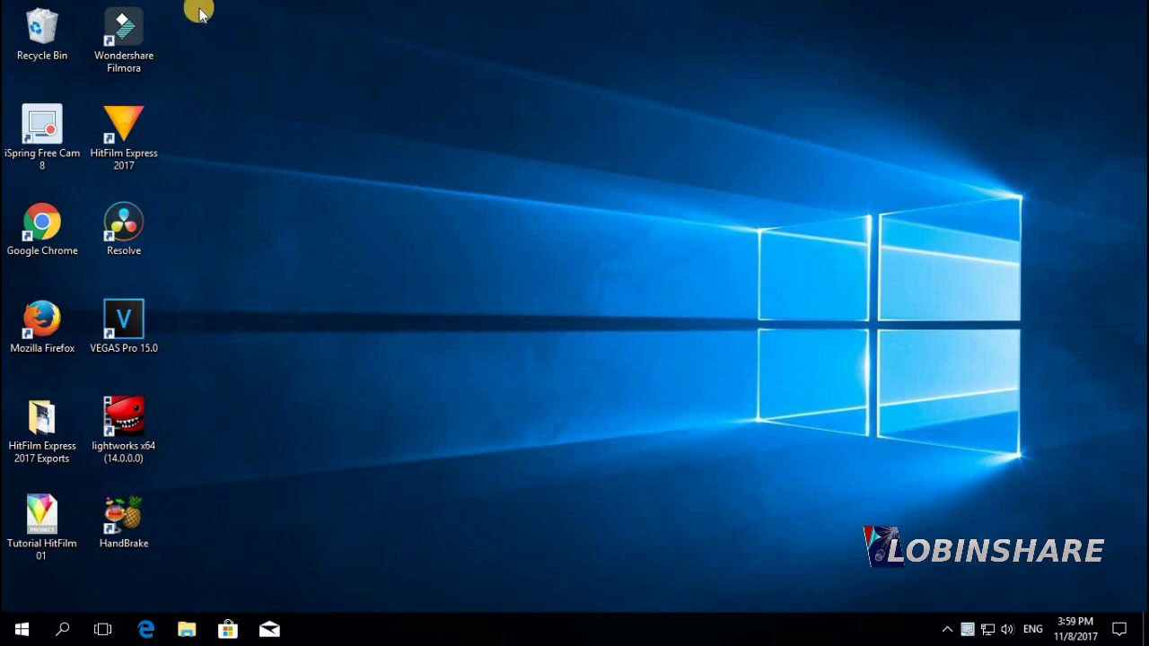
# - Start Wondershare Filmora in Full Feature Mode and import the "How to Keep your Room CLEAN!" video from the Videos folder
pyautogui.doubleClick(127, 32)
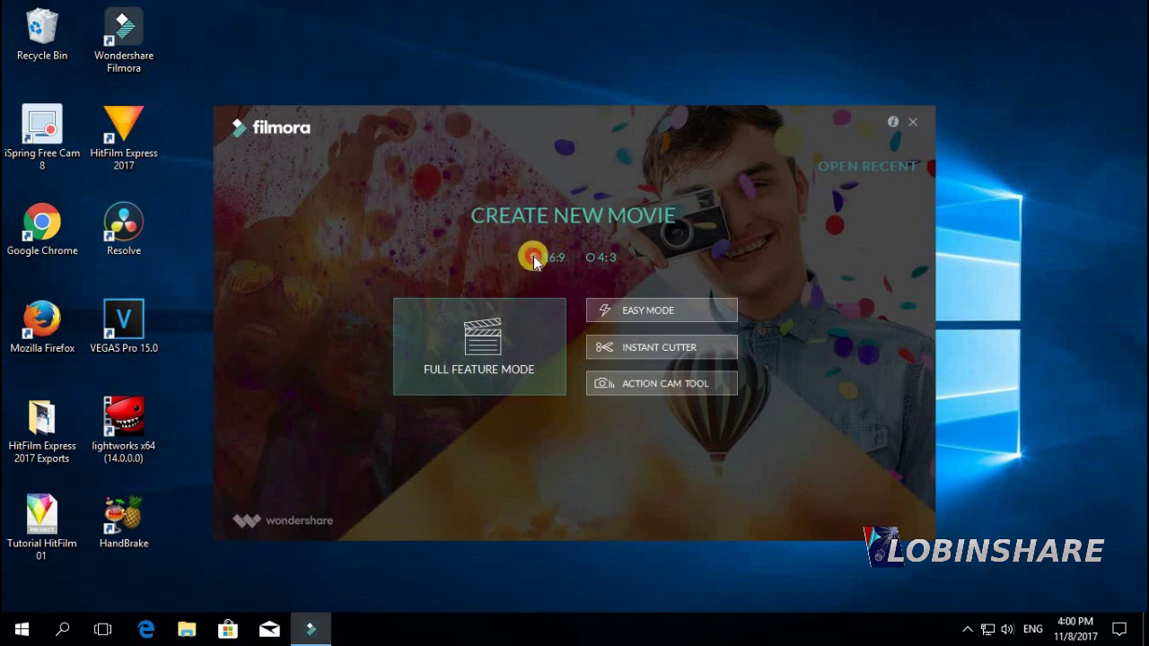
pyautogui.click(482, 330)
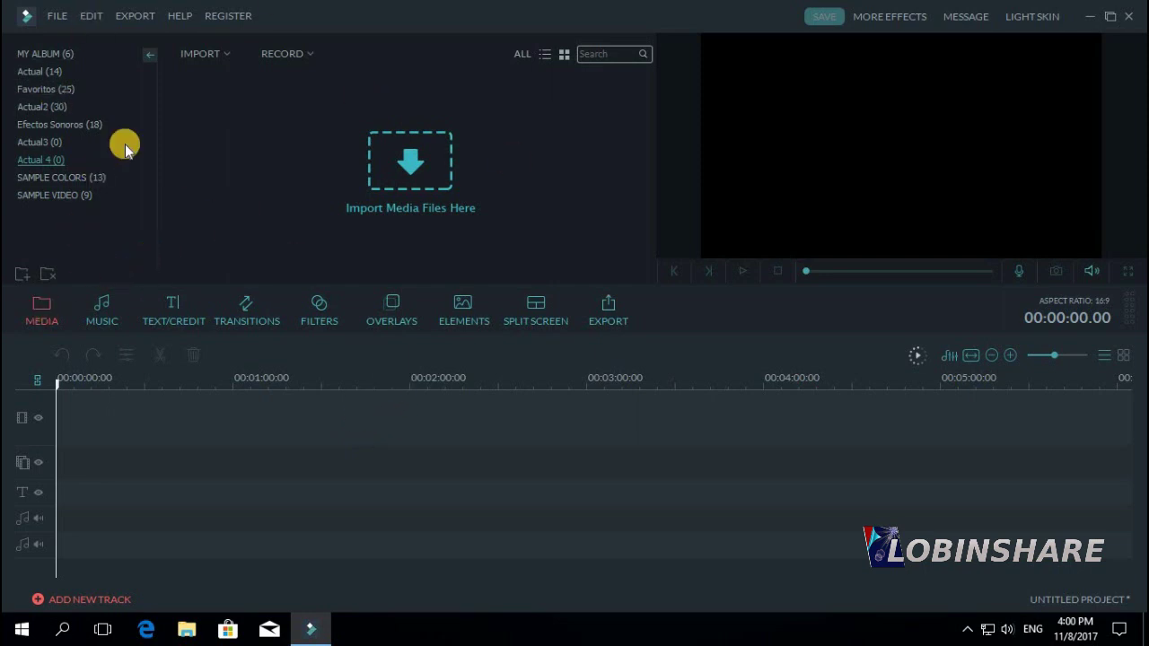
pyautogui.click(201, 53)
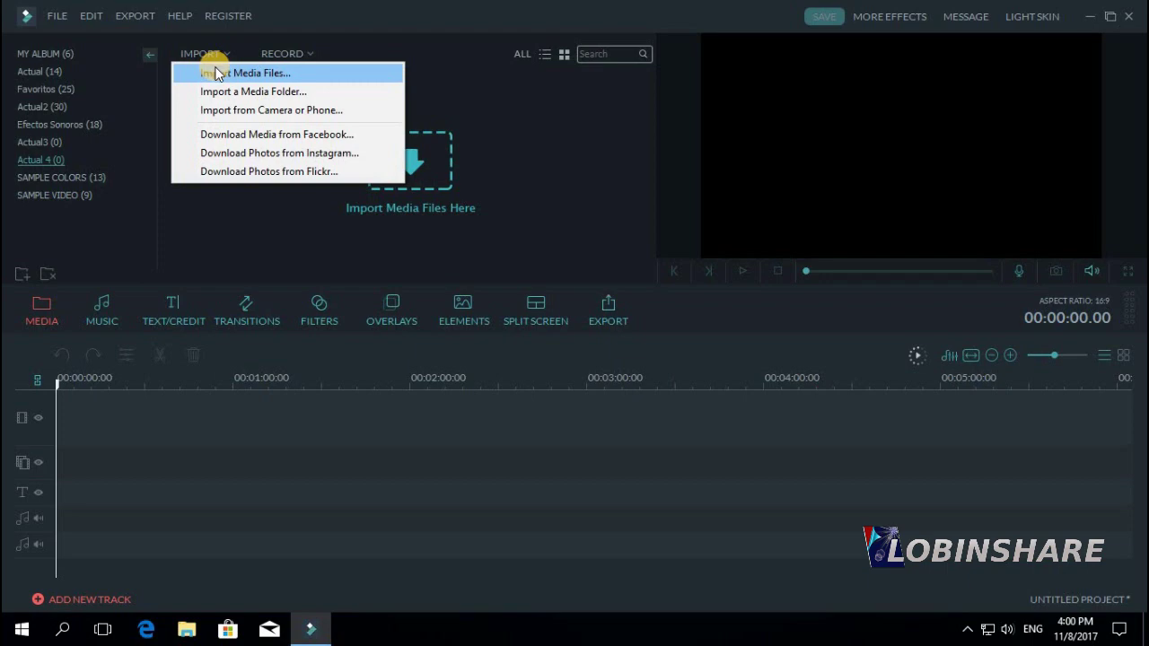
pyautogui.click(215, 73)
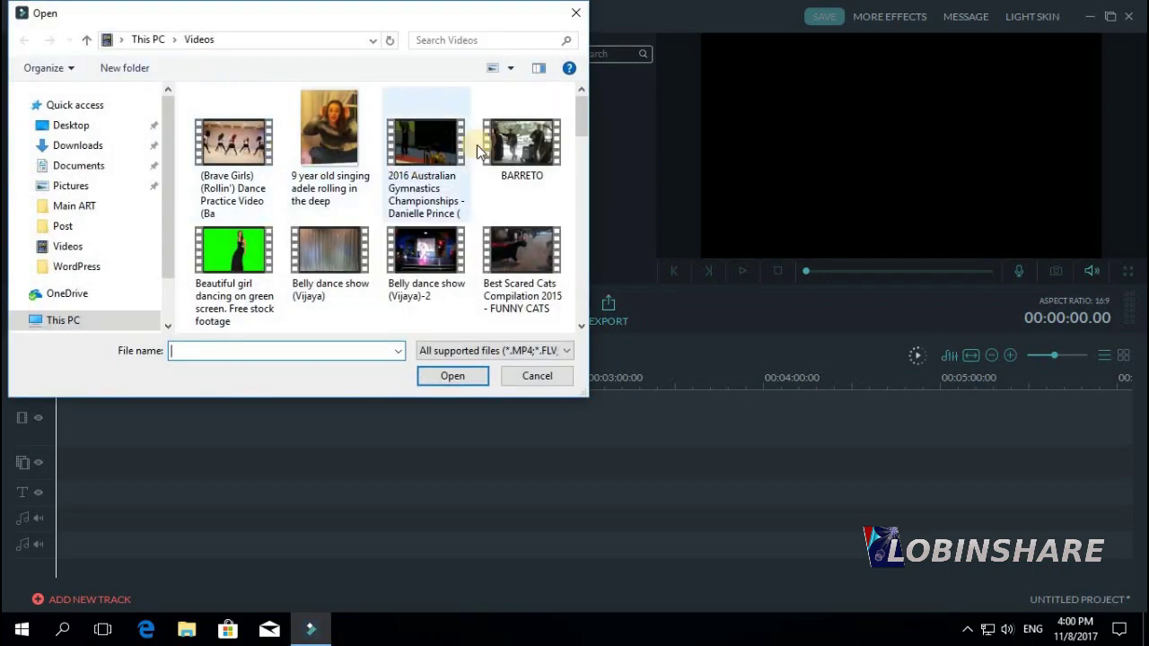
pyautogui.scroll(-5, 288, 207)
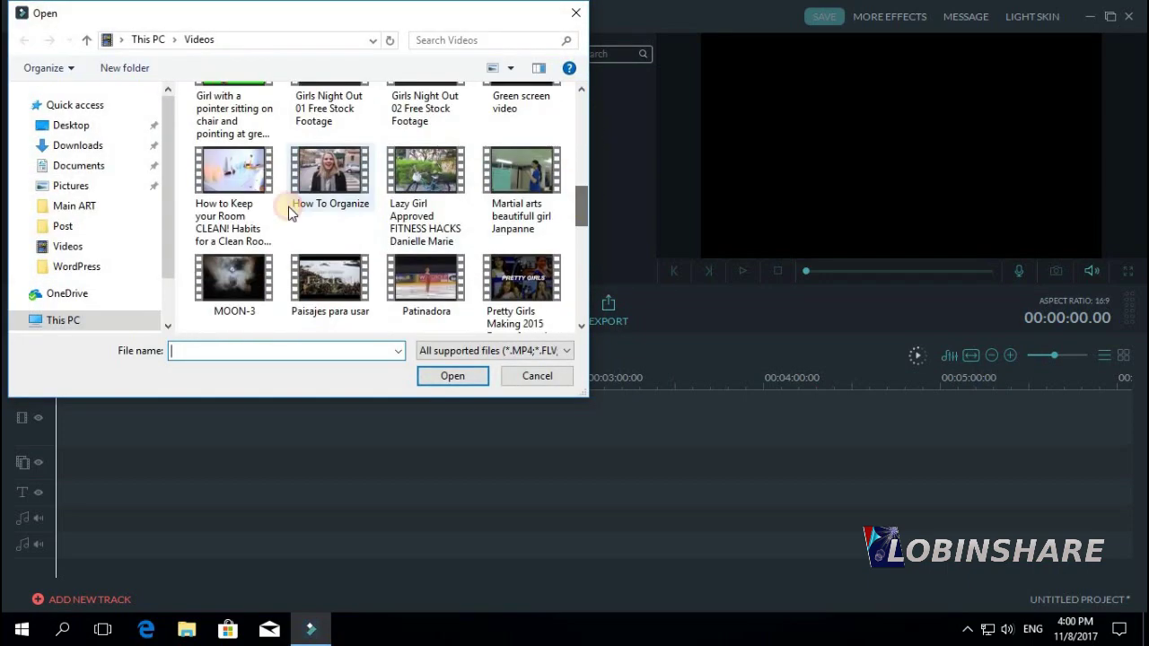
pyautogui.click(229, 192)
pyautogui.click(435, 375)
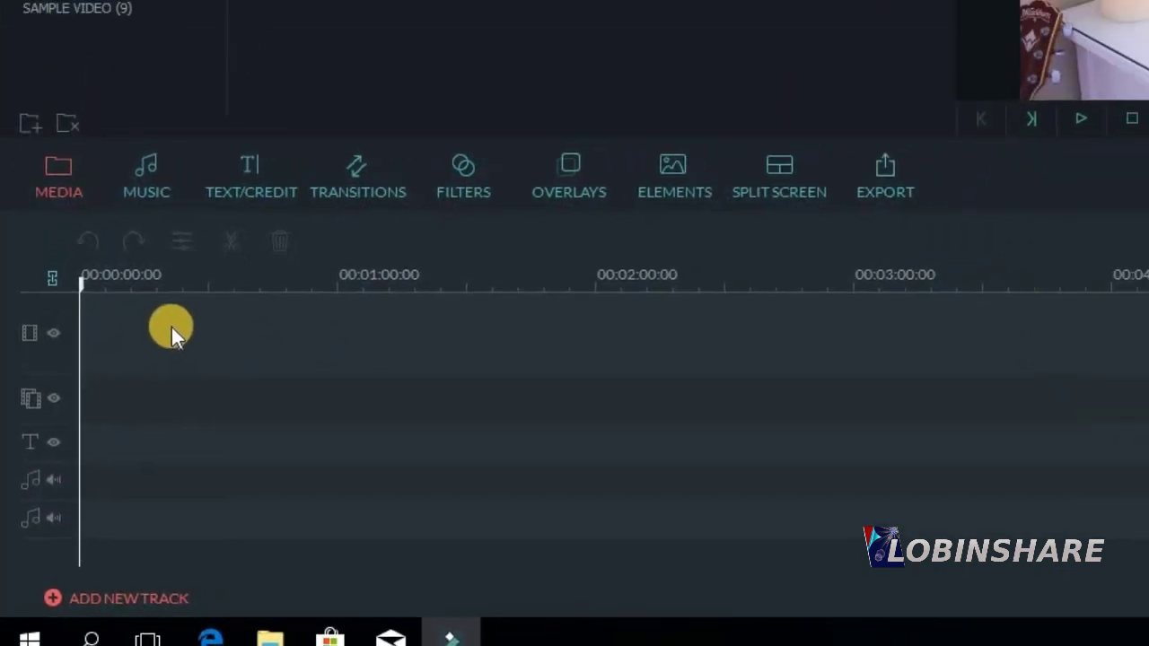
# - Place the "How to Keep your Room" clip at the start of the main video track and preview it from about 00:00:23
pyautogui.moveTo(206, 113)
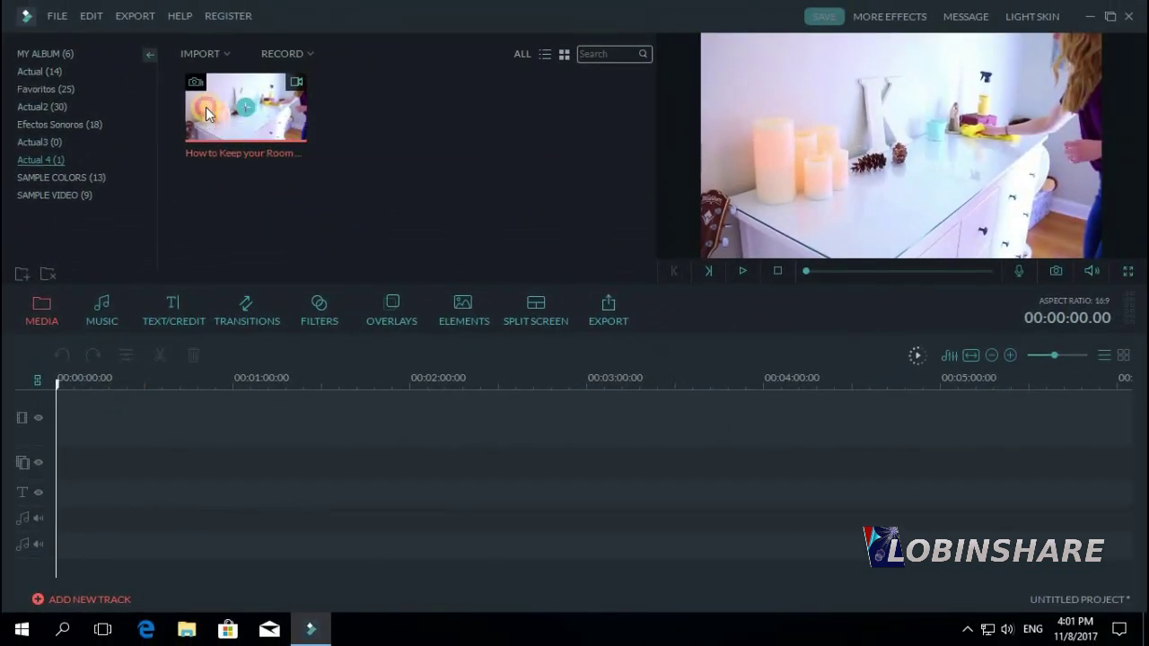
pyautogui.moveTo(206, 113); pyautogui.dragTo(184, 235)
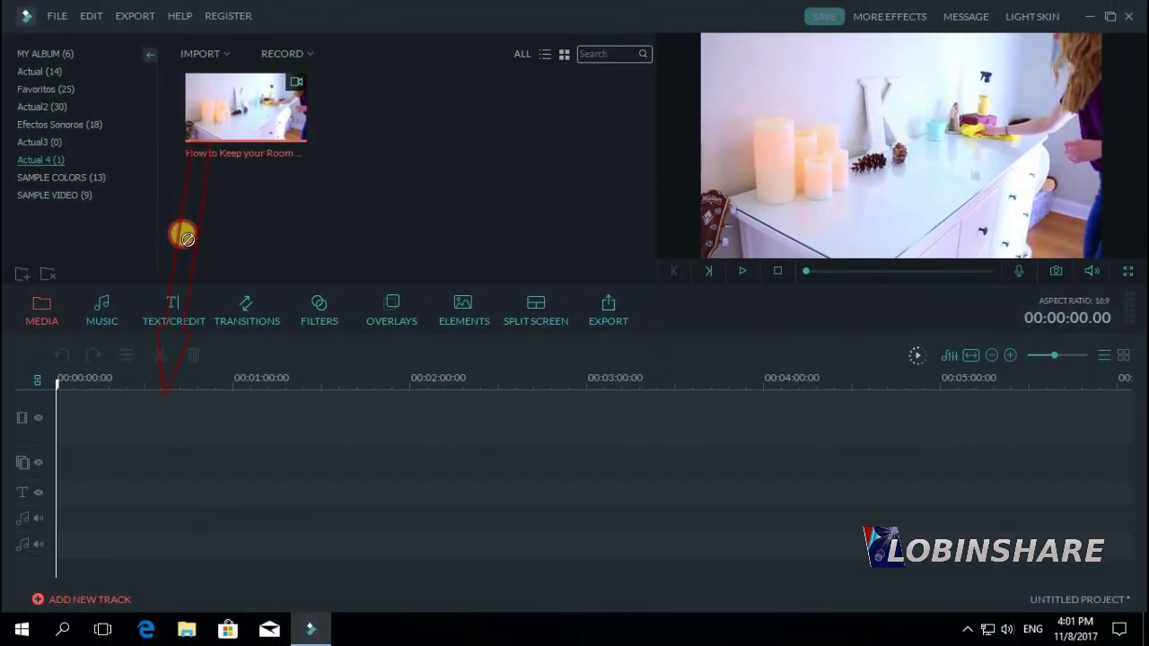
pyautogui.moveTo(151, 386); pyautogui.dragTo(115, 417)
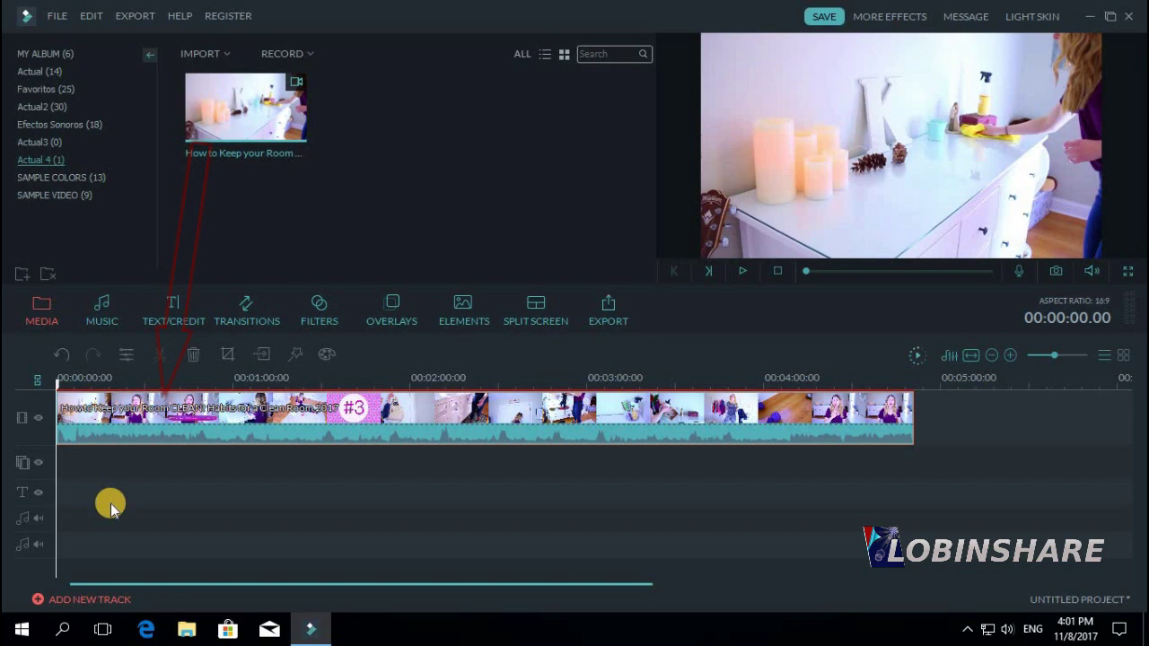
pyautogui.click(126, 383)
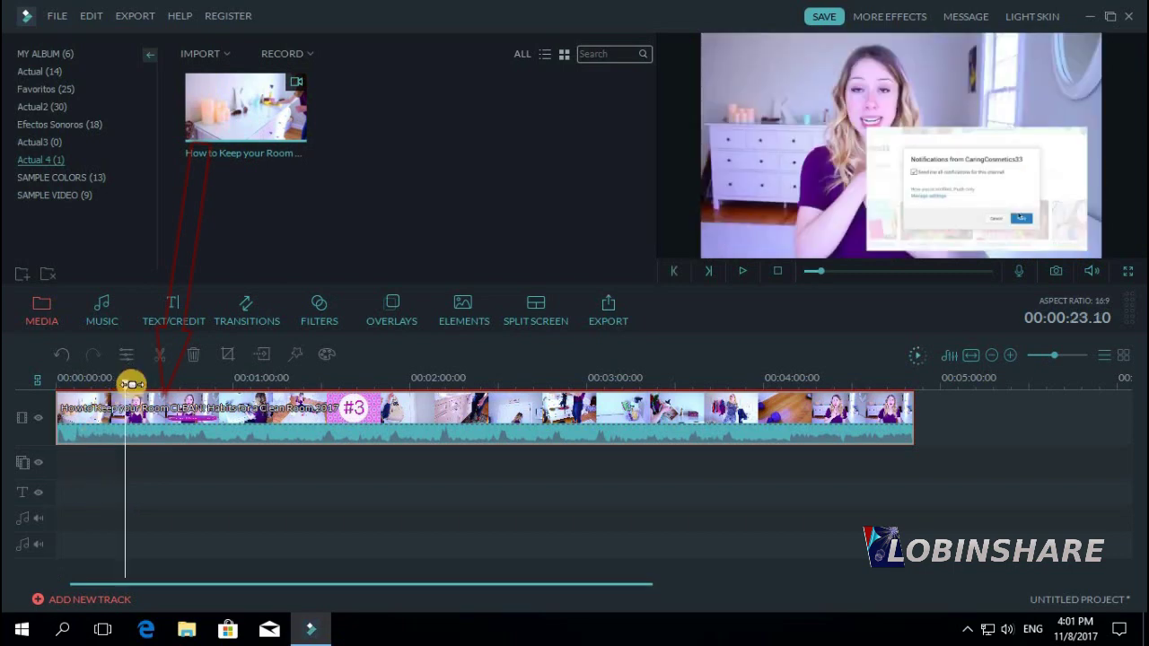
pyautogui.click(741, 275)
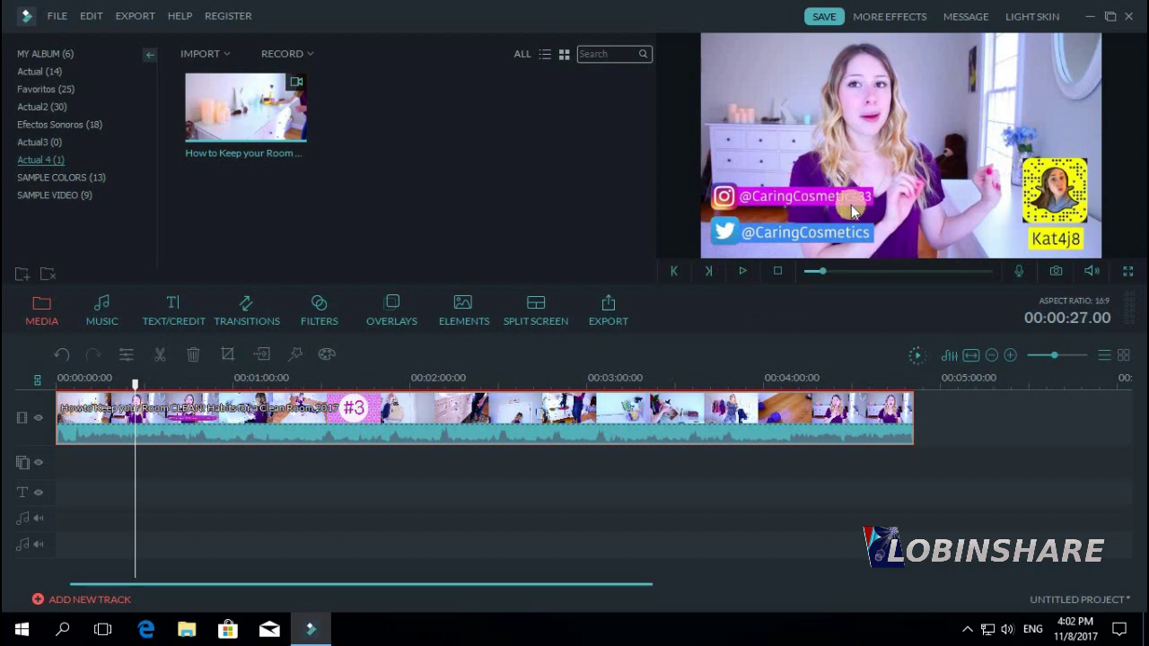
# - Import the "Belly dance show (Vijaya)", "2016 Australian Gymnastics Championships" and "SPIDER GIRL INCREDIBLE CLIMBING BY" videos together from the Videos folder
pyautogui.click(225, 57)
pyautogui.click(232, 71)
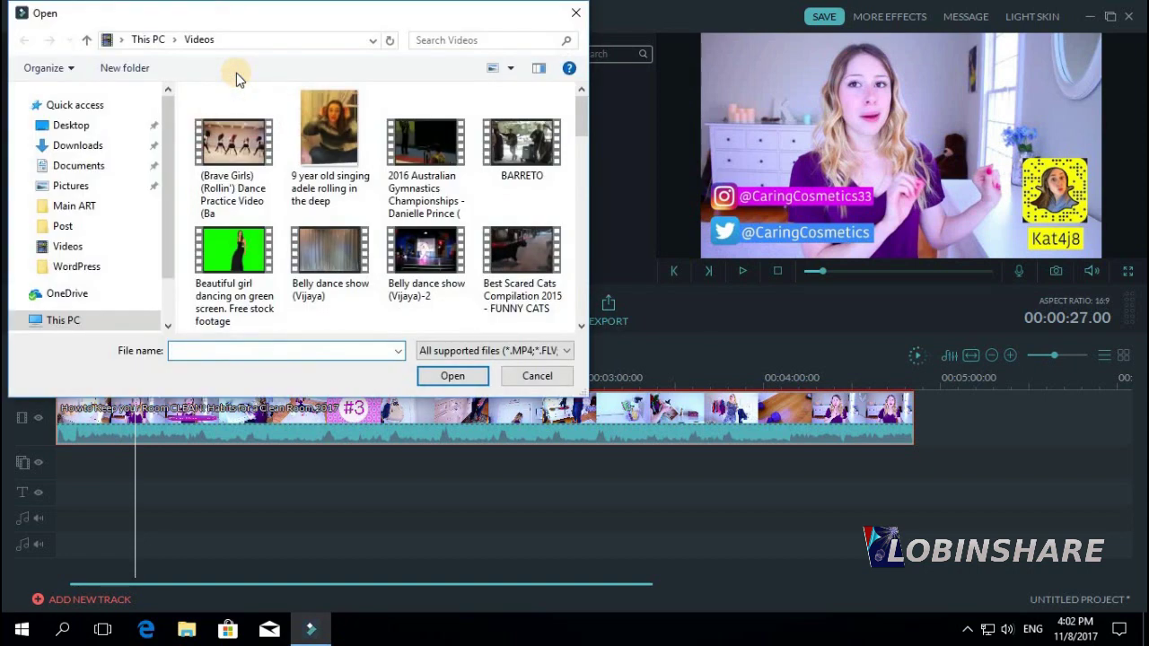
pyautogui.click(312, 260)
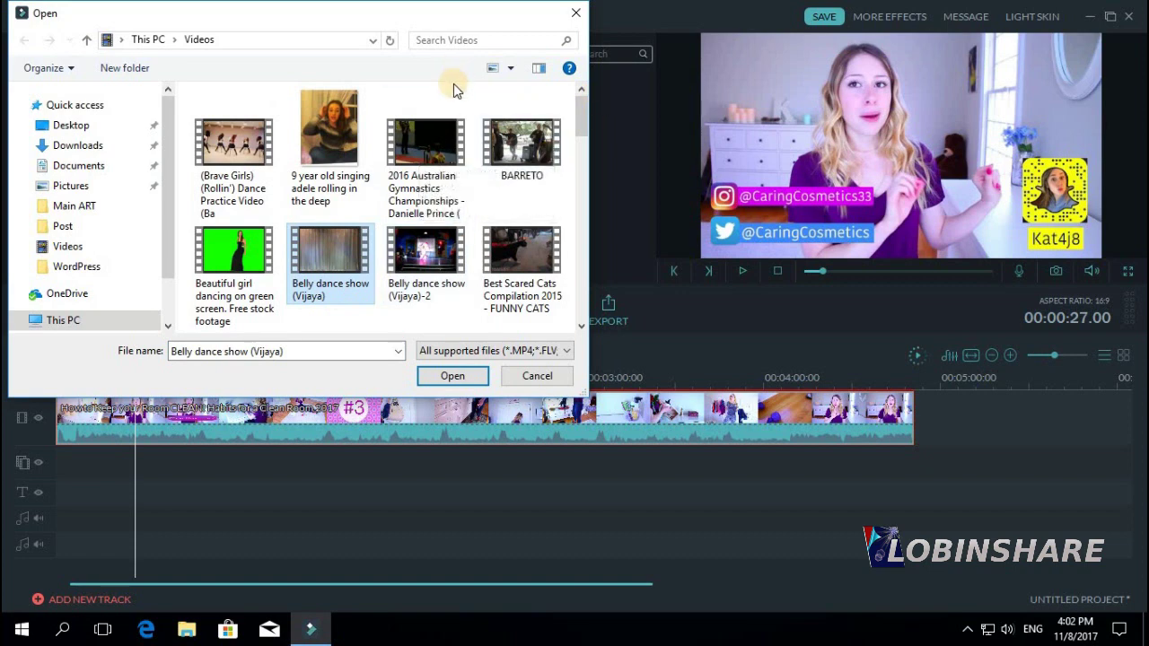
pyautogui.keyDown('ctrl'); pyautogui.click(425, 147); pyautogui.keyUp('ctrl')
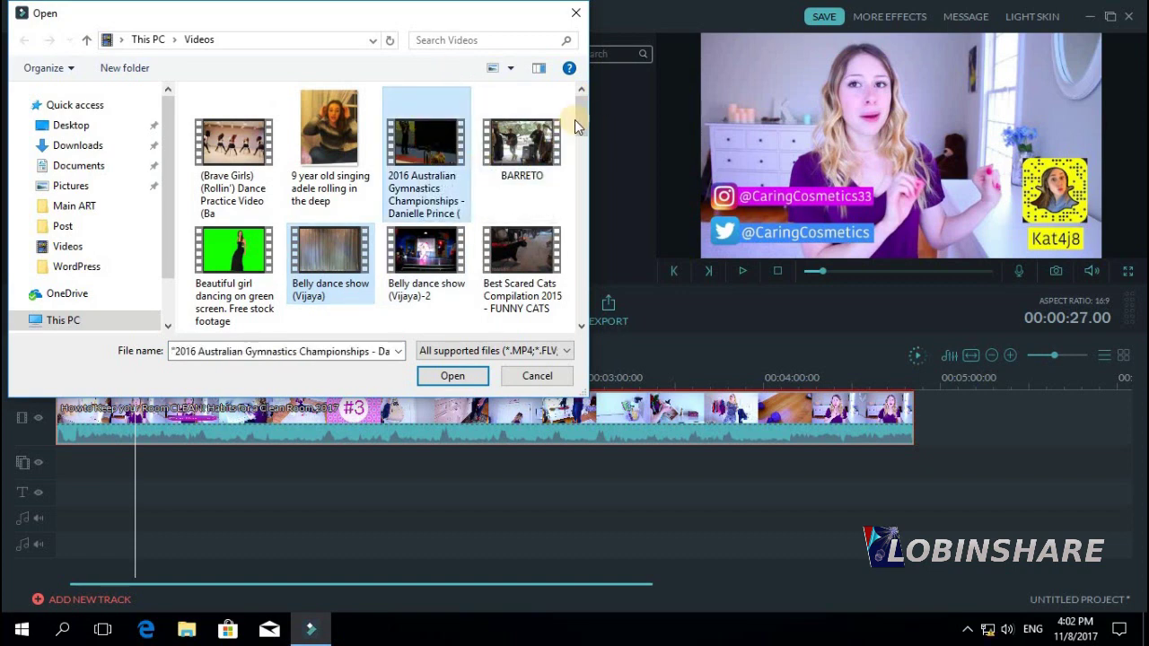
pyautogui.moveTo(579, 130); pyautogui.dragTo(579, 160)
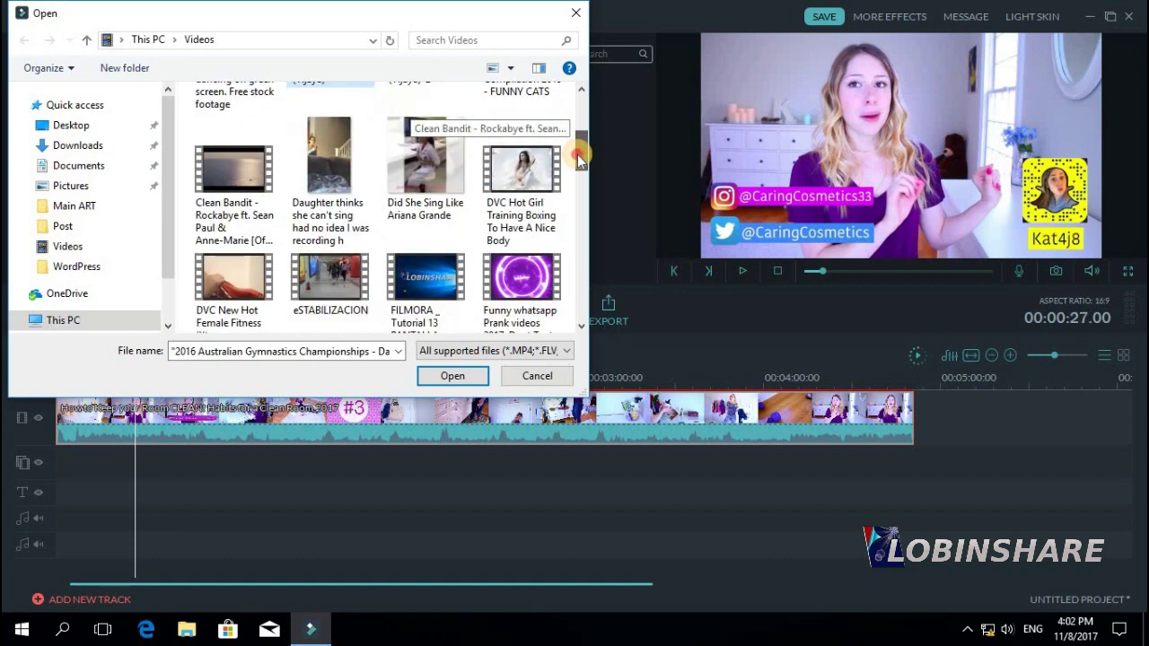
pyautogui.scroll(-5, 459, 187)
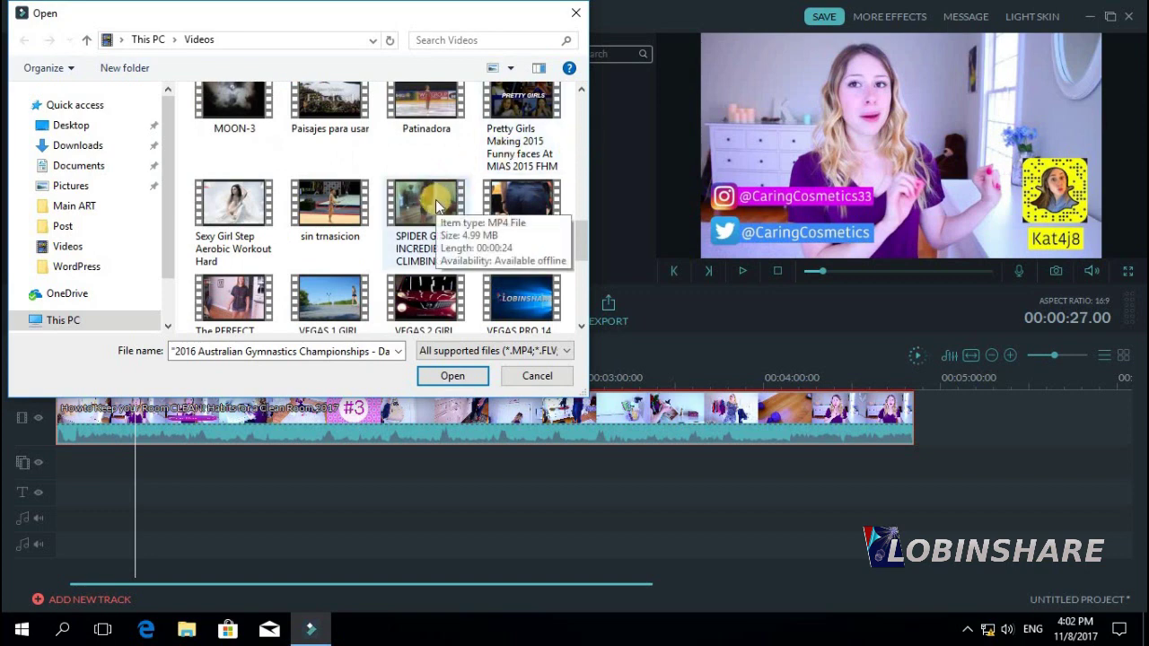
pyautogui.keyDown('ctrl'); pyautogui.click(435, 199); pyautogui.keyUp('ctrl')
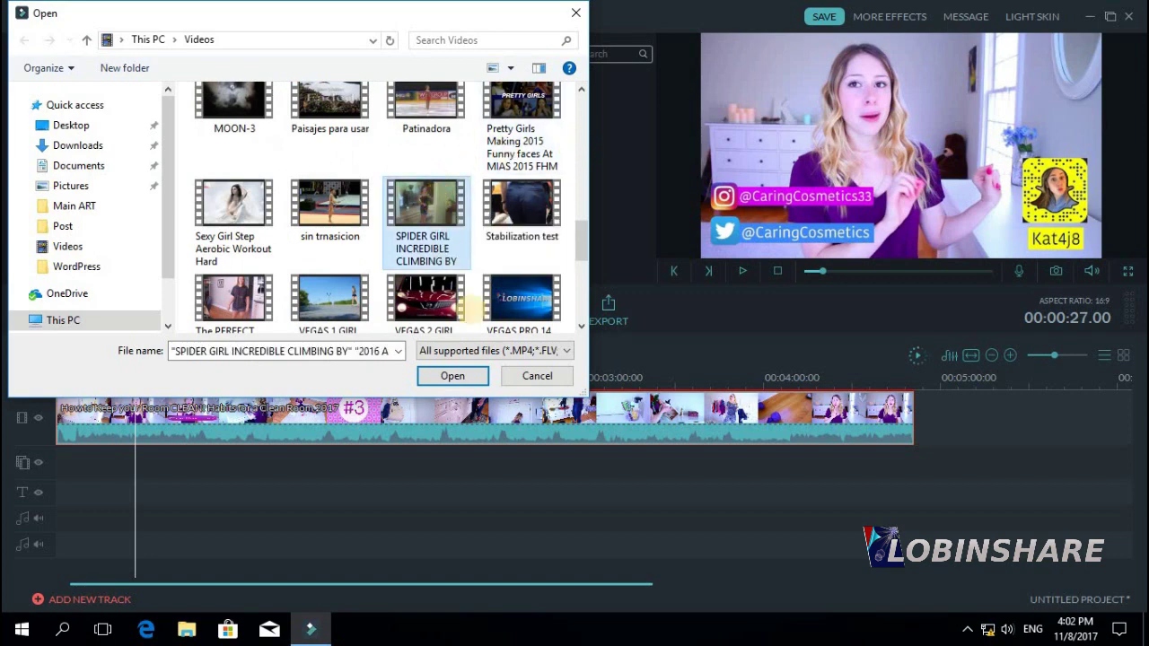
pyautogui.click(457, 376)
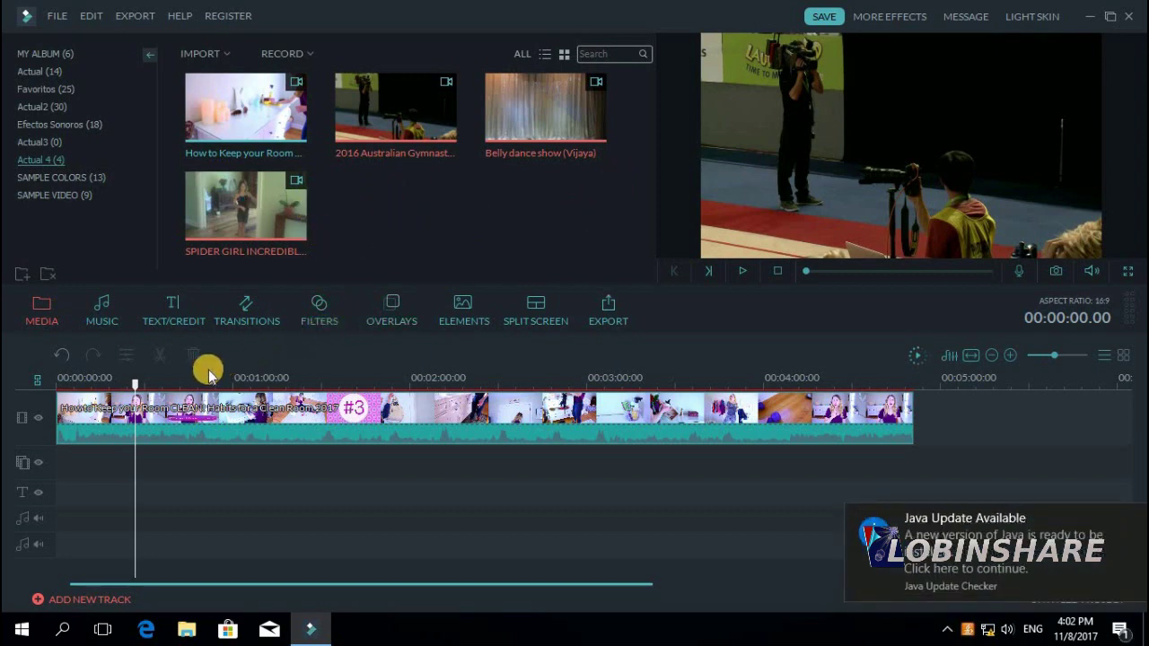
# - Add the "Belly dance show (Vijaya)" clip to the first overlay track at about 00:00:19 and preview the timeline from about 00:00:11
pyautogui.click(134, 386)
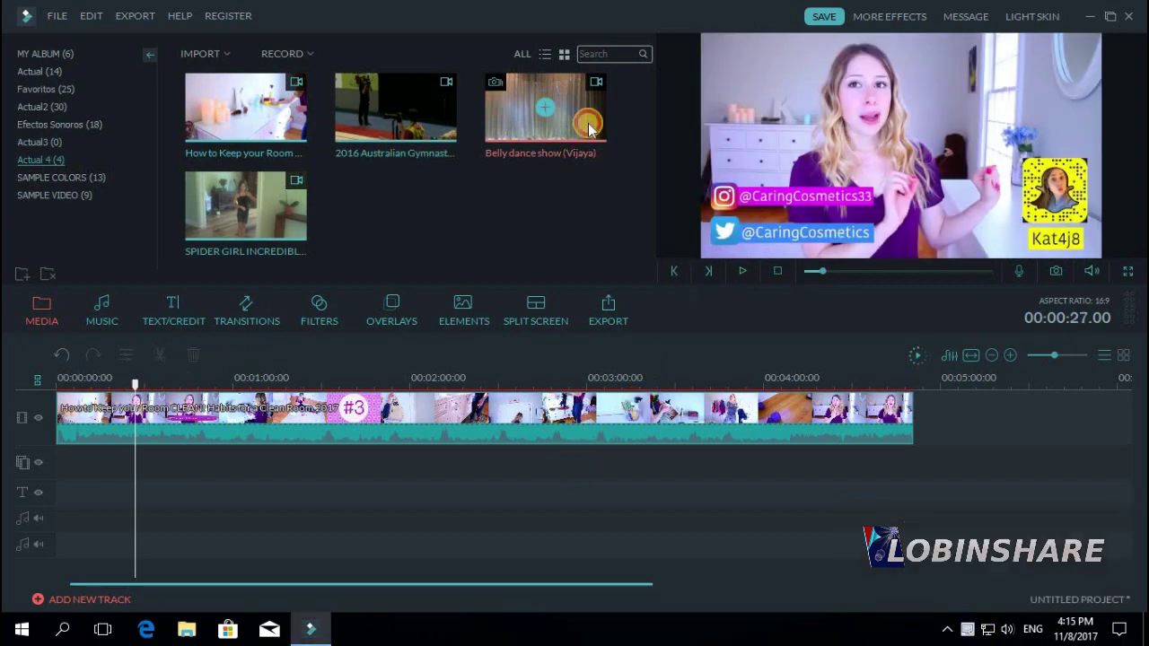
pyautogui.moveTo(589, 128); pyautogui.dragTo(113, 472)
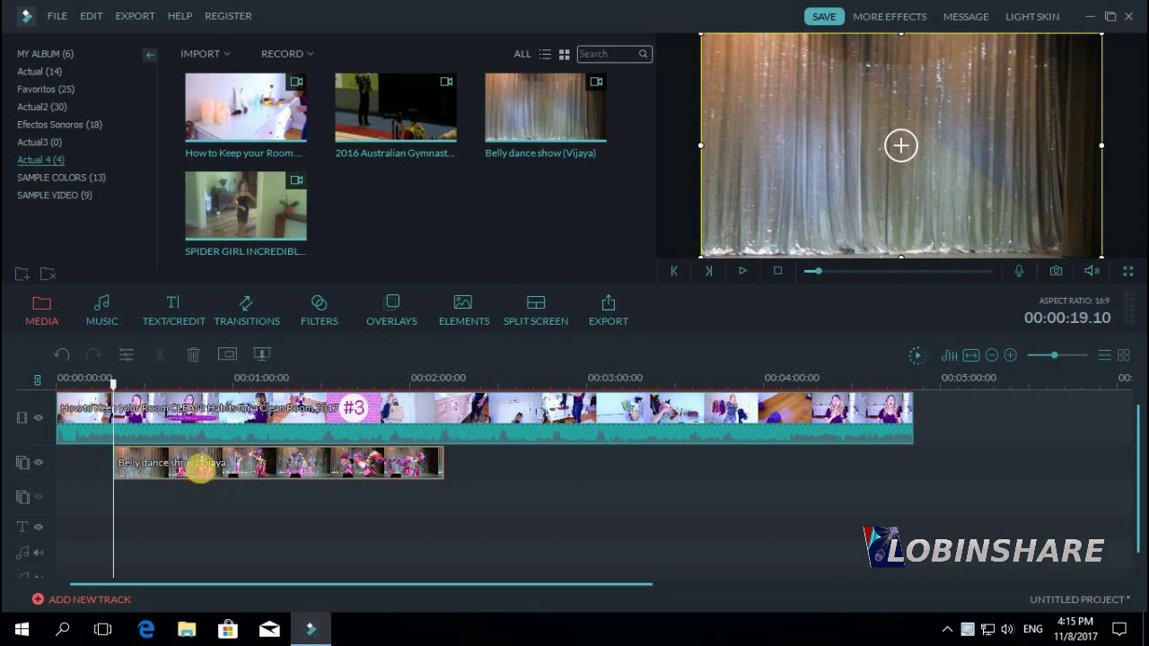
pyautogui.click(88, 381)
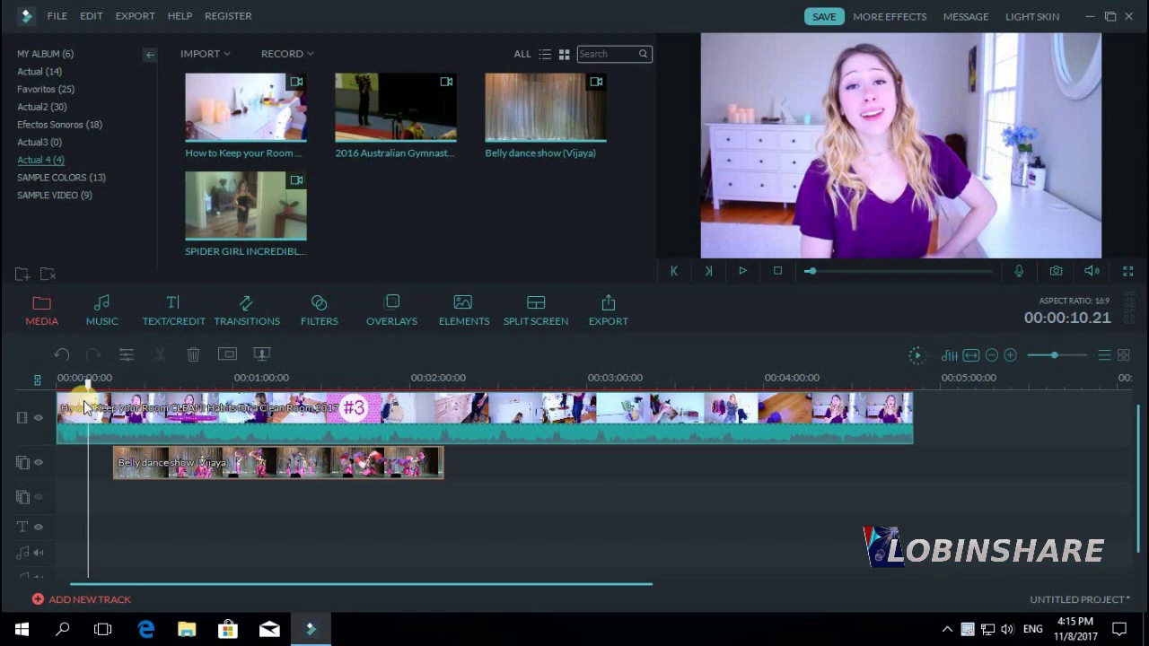
pyautogui.click(120, 407)
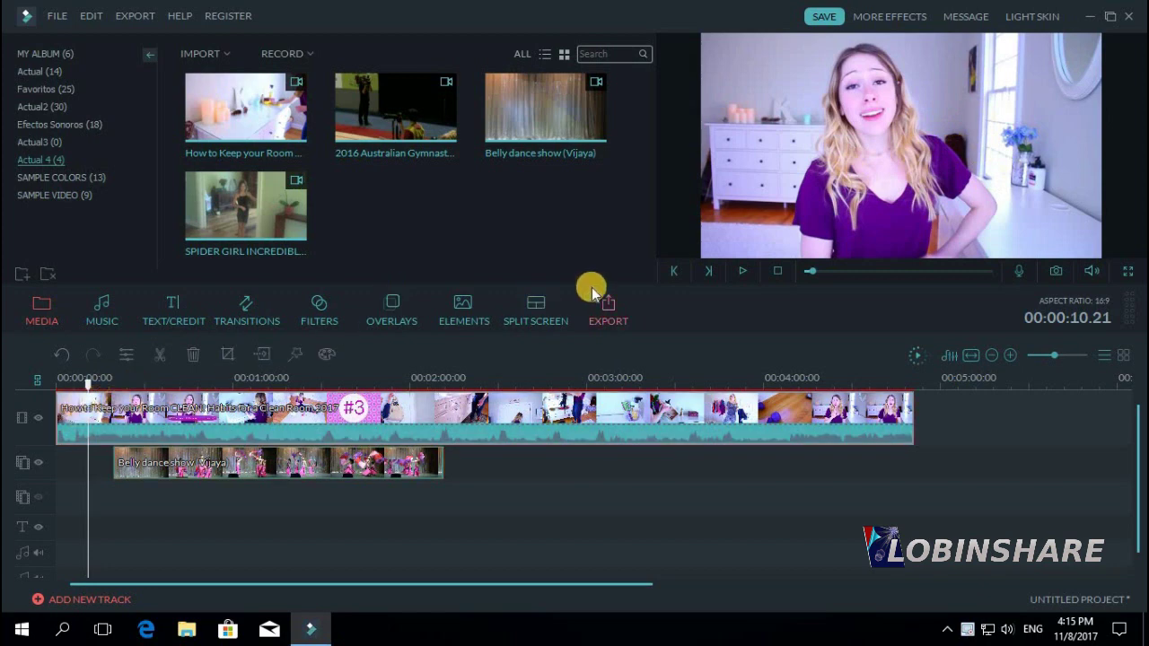
pyautogui.click(737, 271)
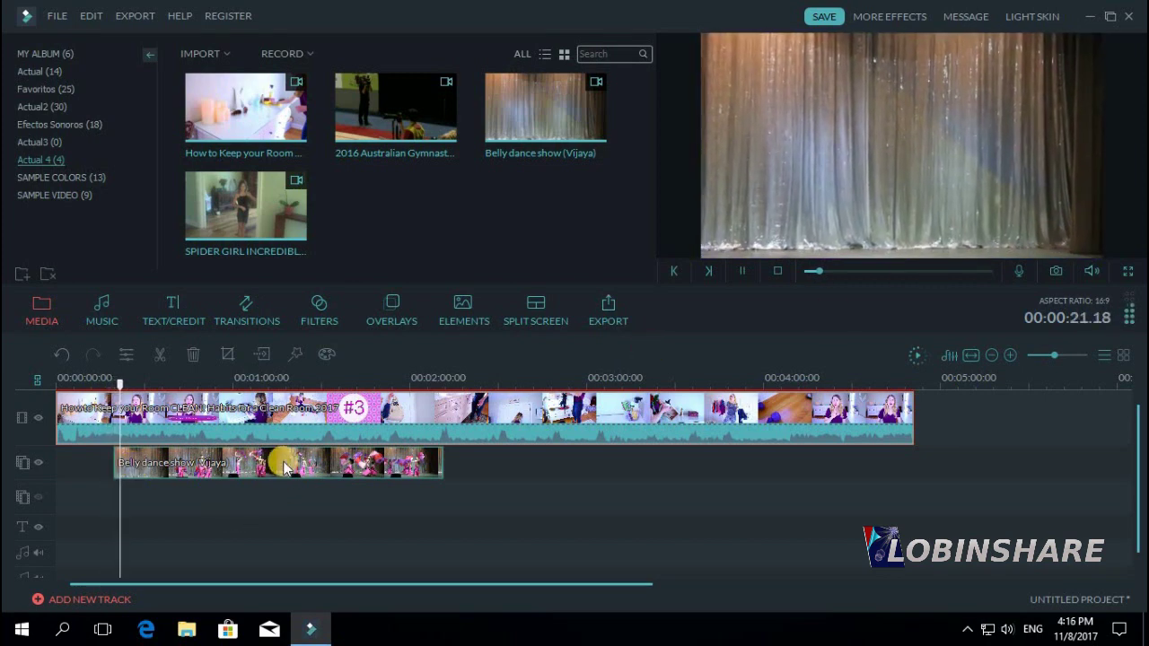
pyautogui.click(742, 271)
# - Shrink the Belly dance overlay to about half the frame width in the lower-left corner of the video frame, and preview the result
pyautogui.click(226, 463)
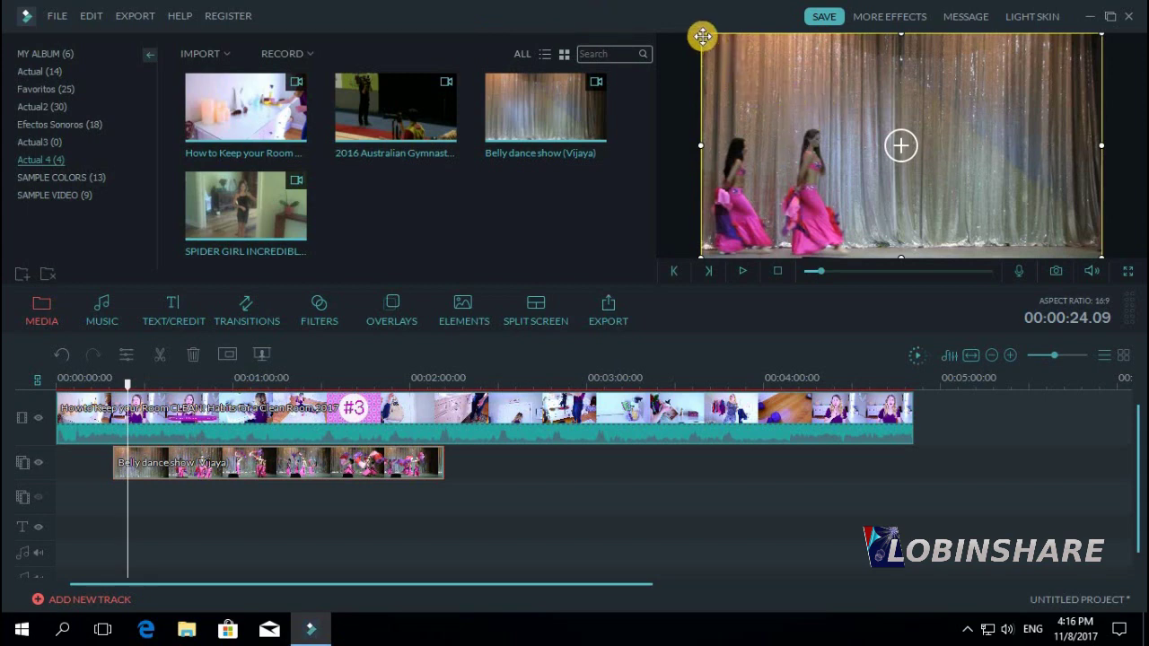
pyautogui.moveTo(701, 35); pyautogui.dragTo(824, 153)
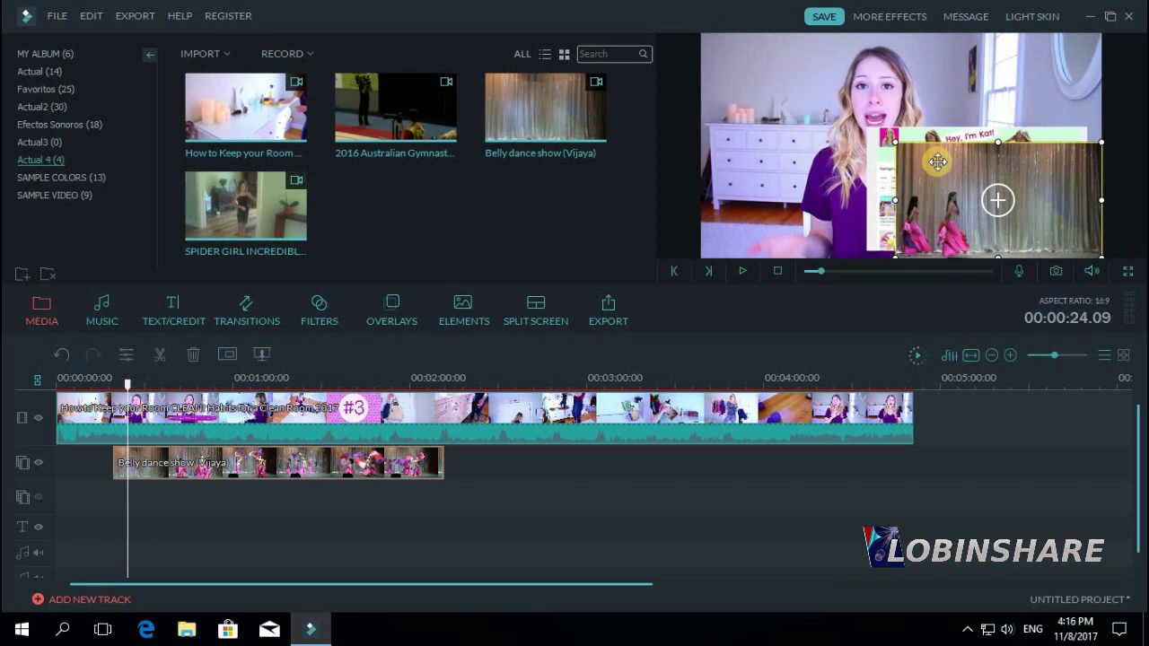
pyautogui.moveTo(937, 161); pyautogui.dragTo(796, 83)
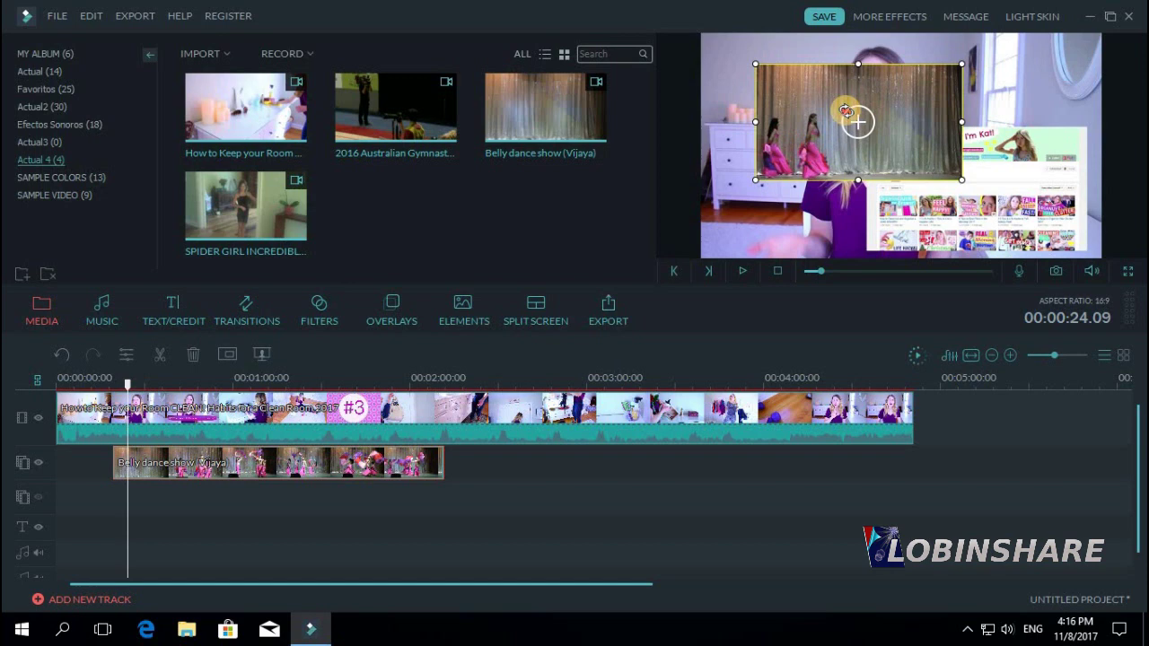
pyautogui.moveTo(846, 111); pyautogui.dragTo(844, 109)
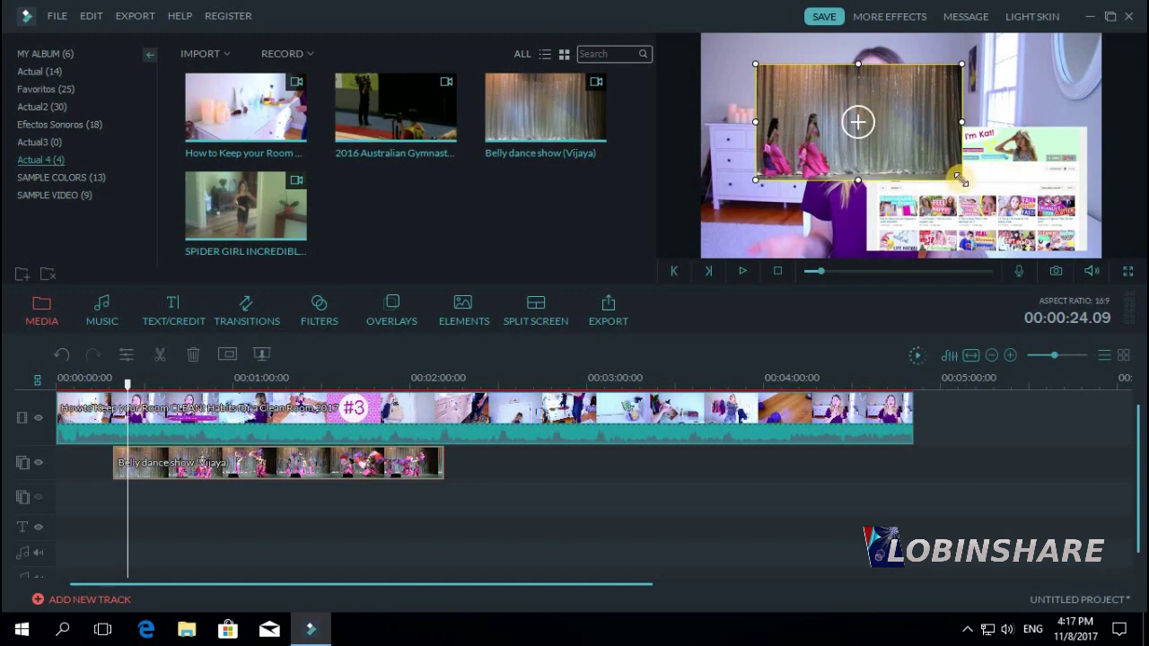
pyautogui.moveTo(960, 180); pyautogui.dragTo(991, 195)
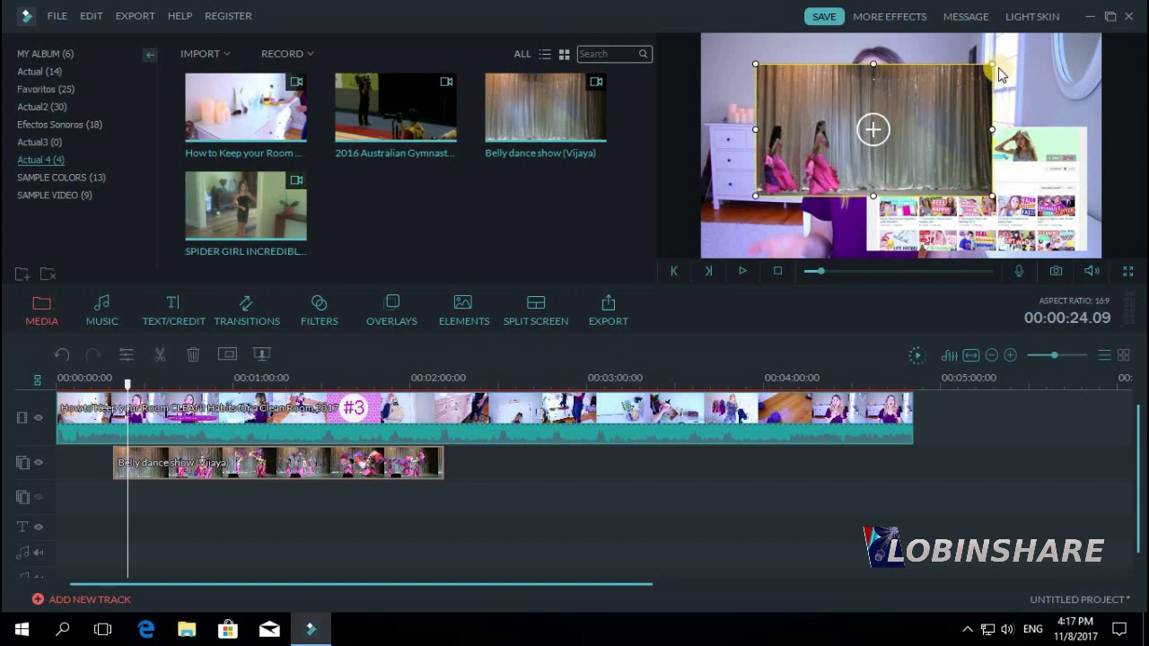
pyautogui.moveTo(994, 64); pyautogui.dragTo(942, 93)
pyautogui.moveTo(921, 151); pyautogui.dragTo(872, 210)
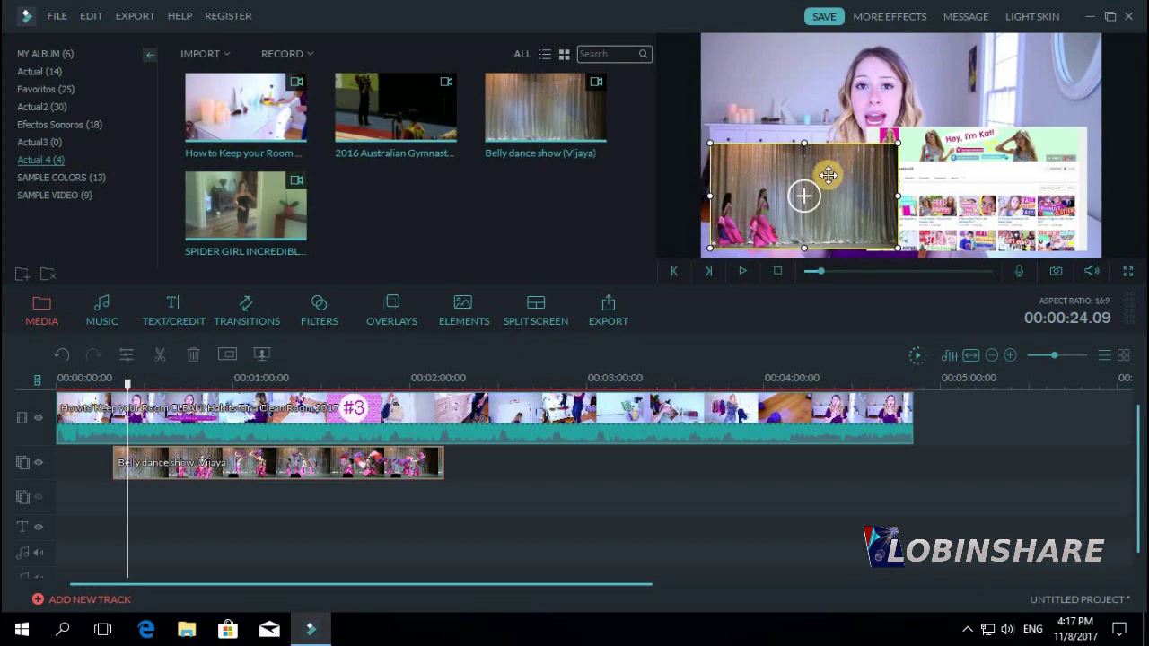
pyautogui.click(742, 271)
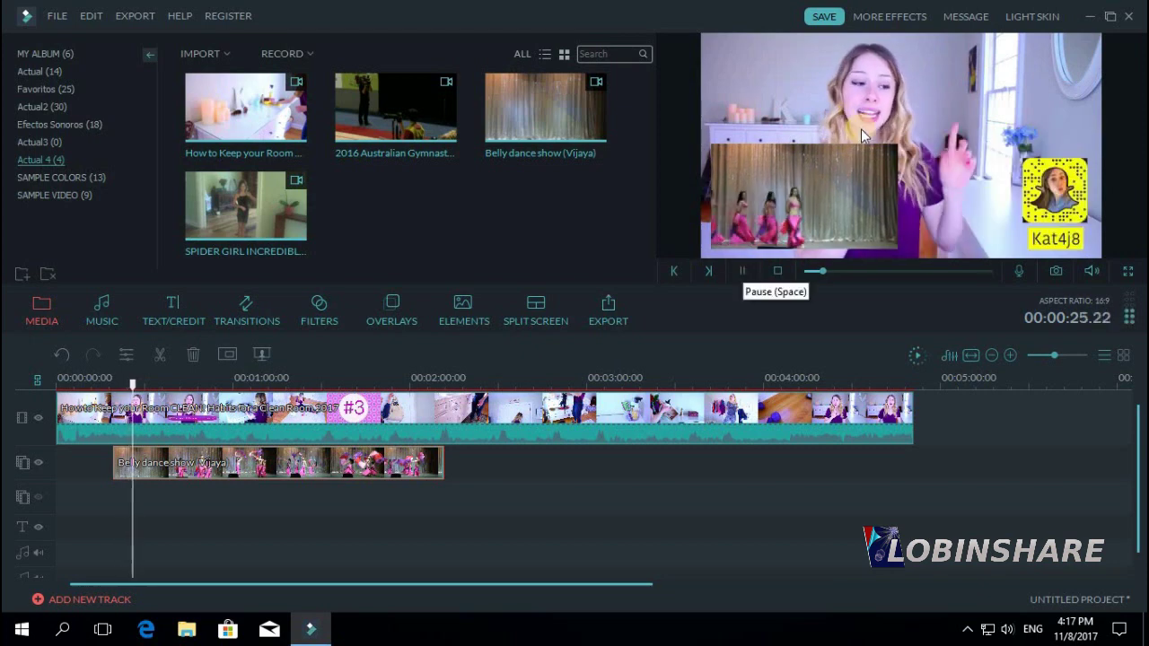
pyautogui.click(743, 271)
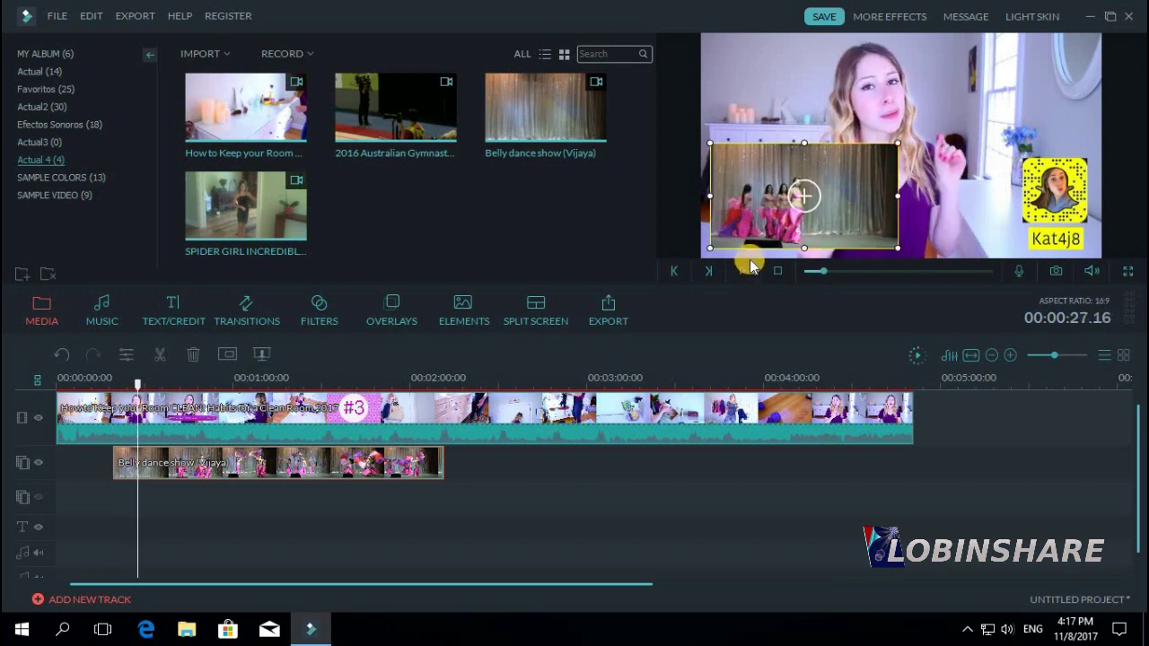
# - Add the "SPIDER GIRL INCREDIBLE CLIMBING BY" clip to the second overlay track at about 00:01:02
pyautogui.click(277, 224)
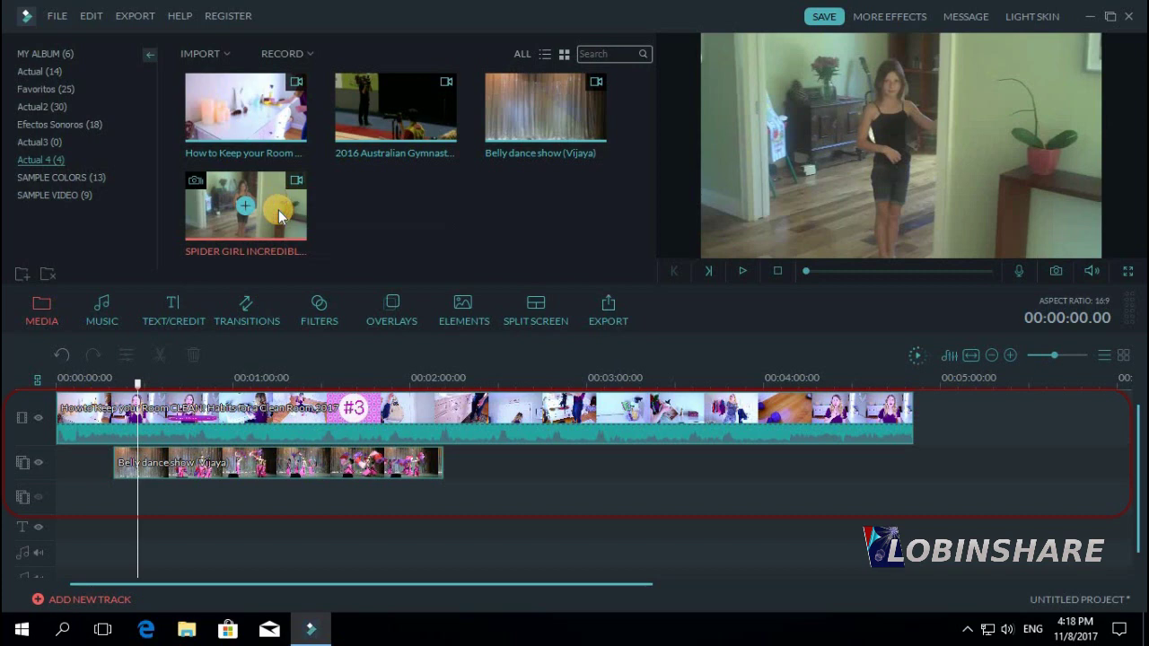
pyautogui.moveTo(278, 215); pyautogui.dragTo(215, 482)
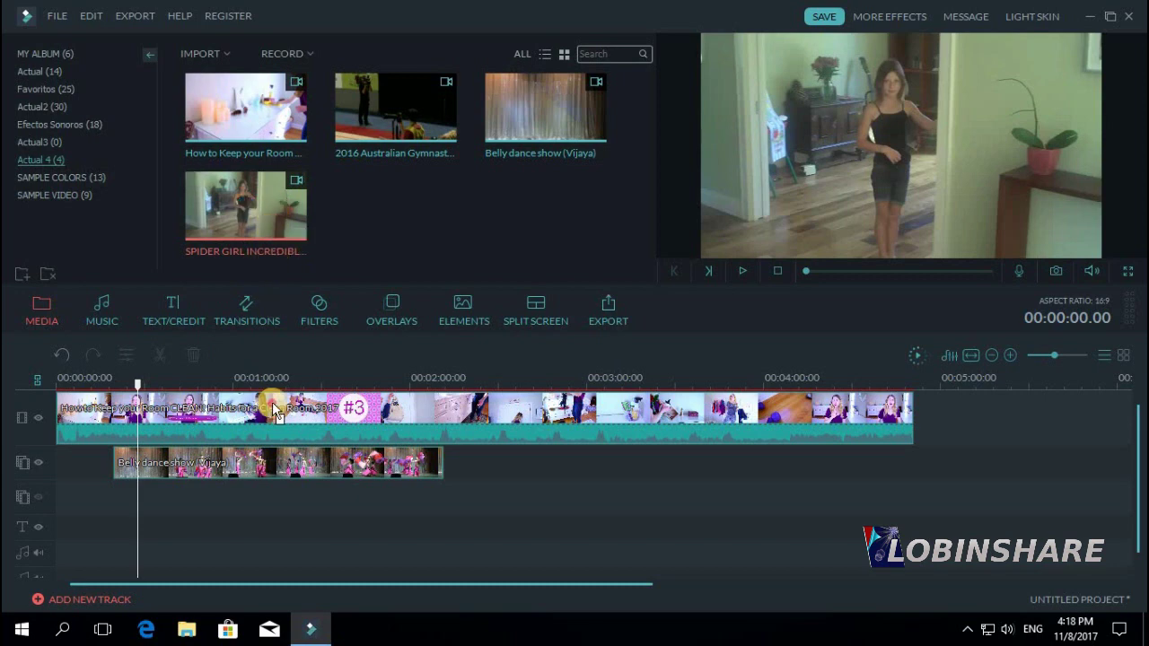
pyautogui.moveTo(275, 411); pyautogui.dragTo(245, 498)
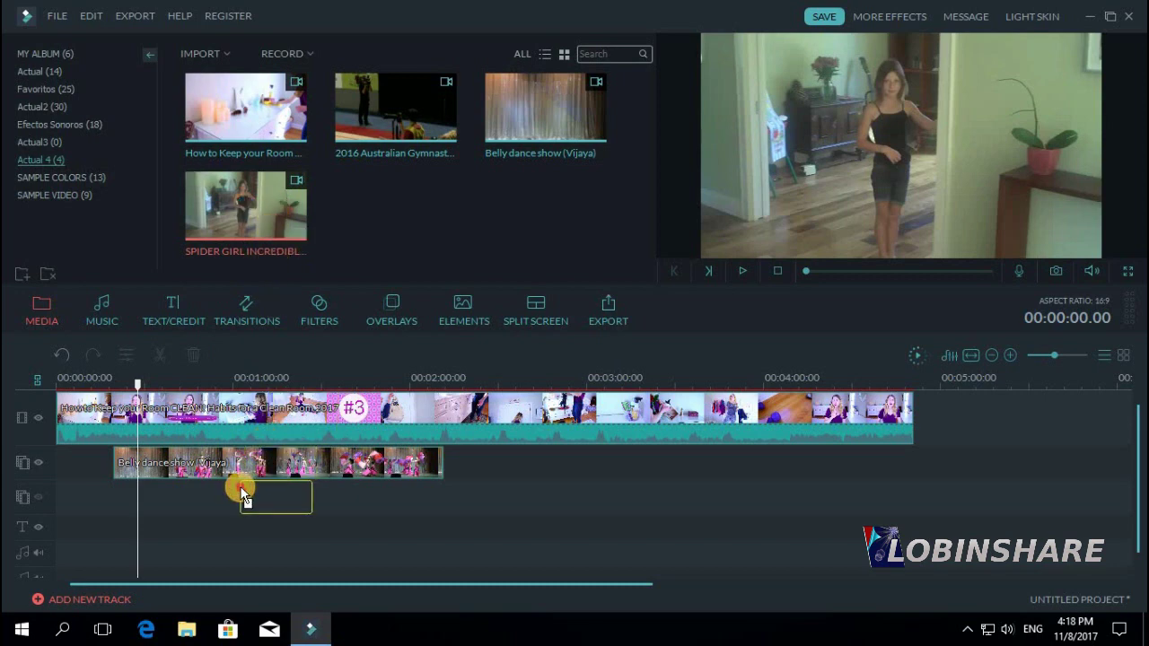
pyautogui.moveTo(240, 487); pyautogui.dragTo(240, 489)
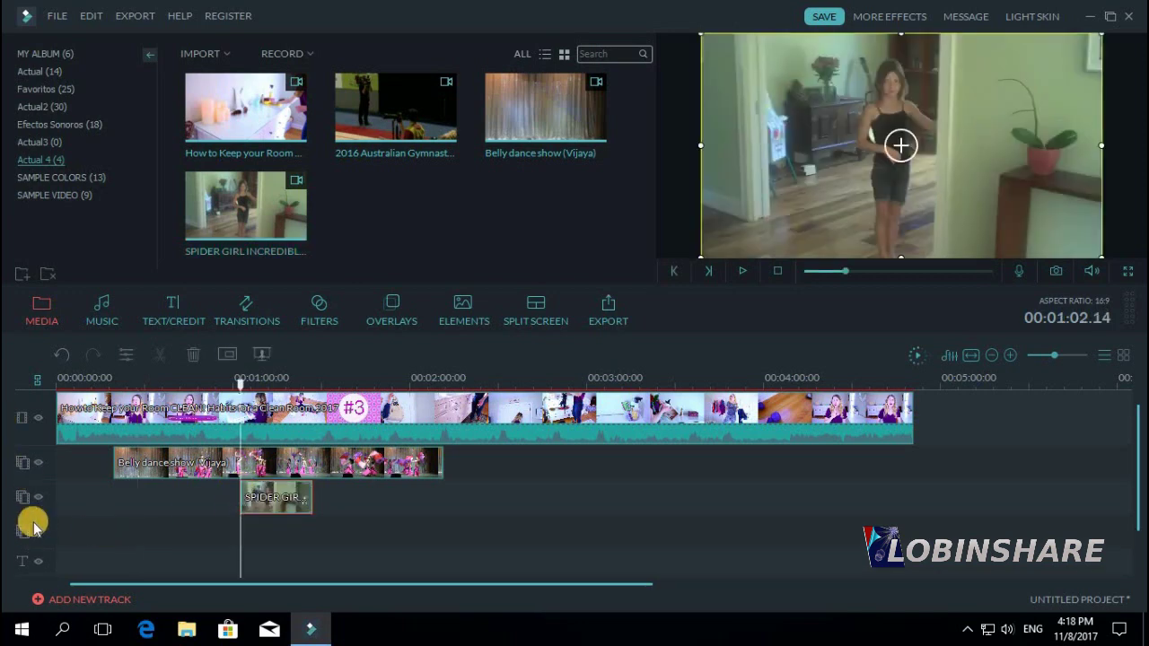
# - Shrink the Spider Girl overlay to a little under half the frame width in the lower-right corner, beside the Belly dance overlay
pyautogui.click(282, 382)
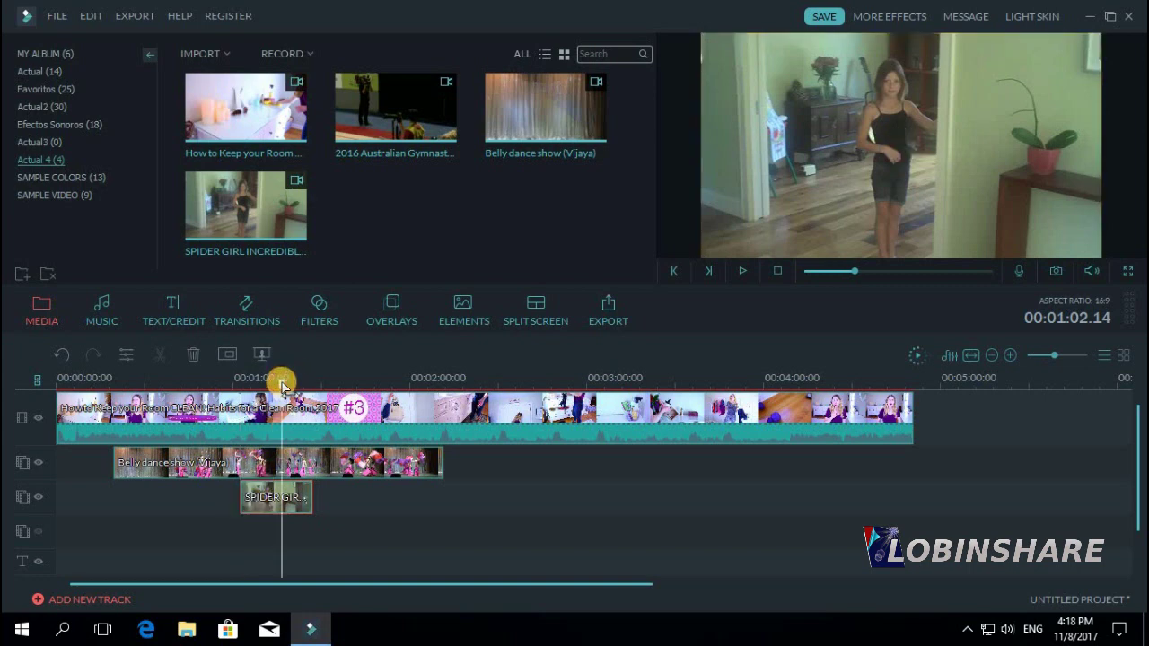
pyautogui.click(287, 501)
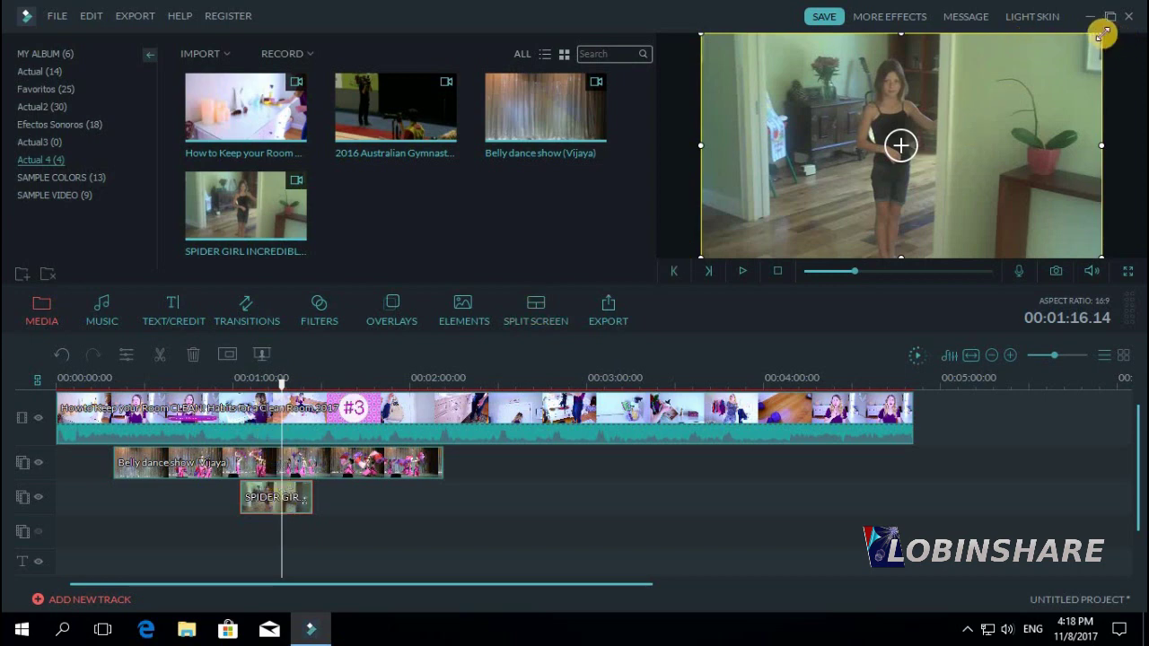
pyautogui.moveTo(1102, 34); pyautogui.dragTo(949, 117)
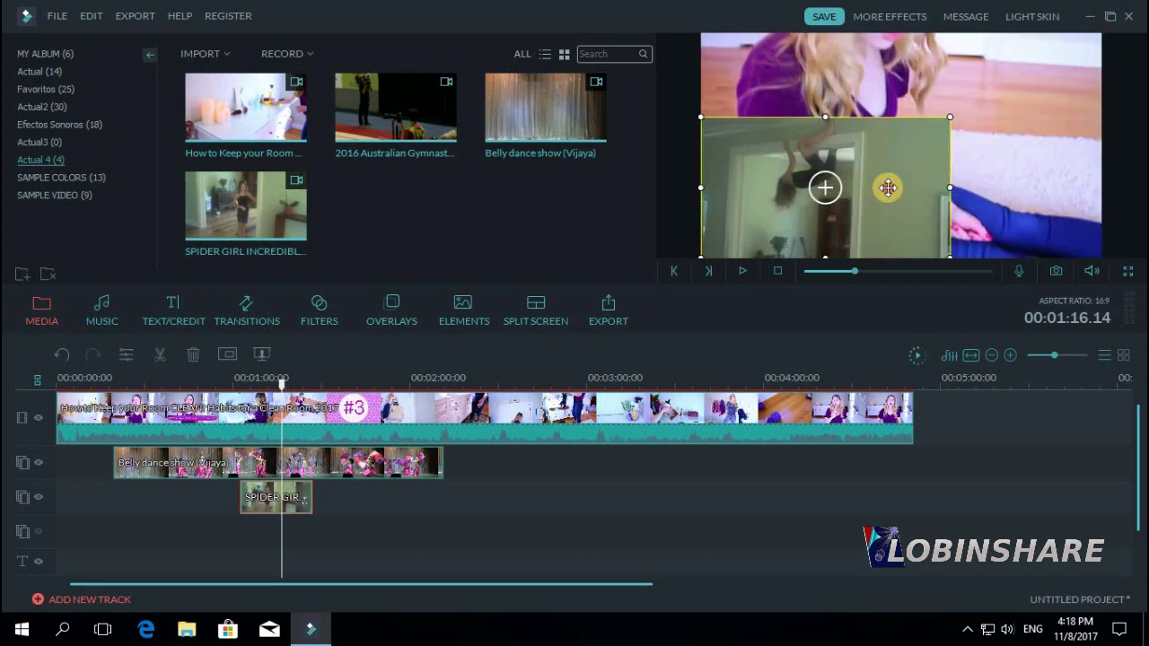
pyautogui.moveTo(888, 187); pyautogui.dragTo(1056, 187)
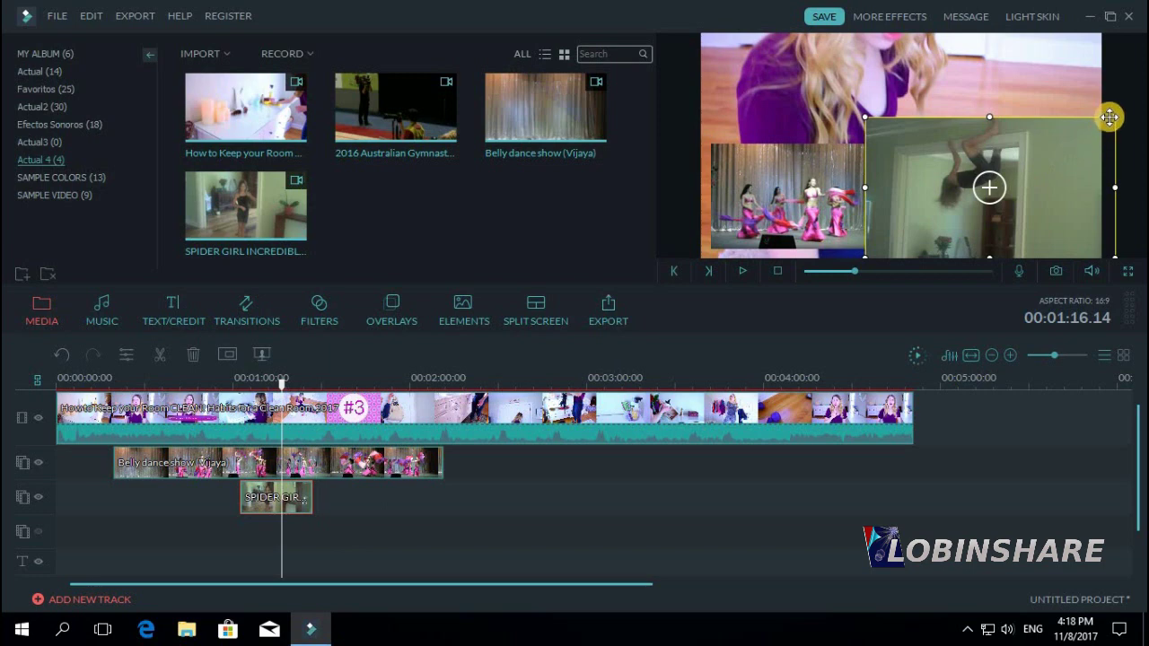
pyautogui.moveTo(1114, 117); pyautogui.dragTo(1042, 193)
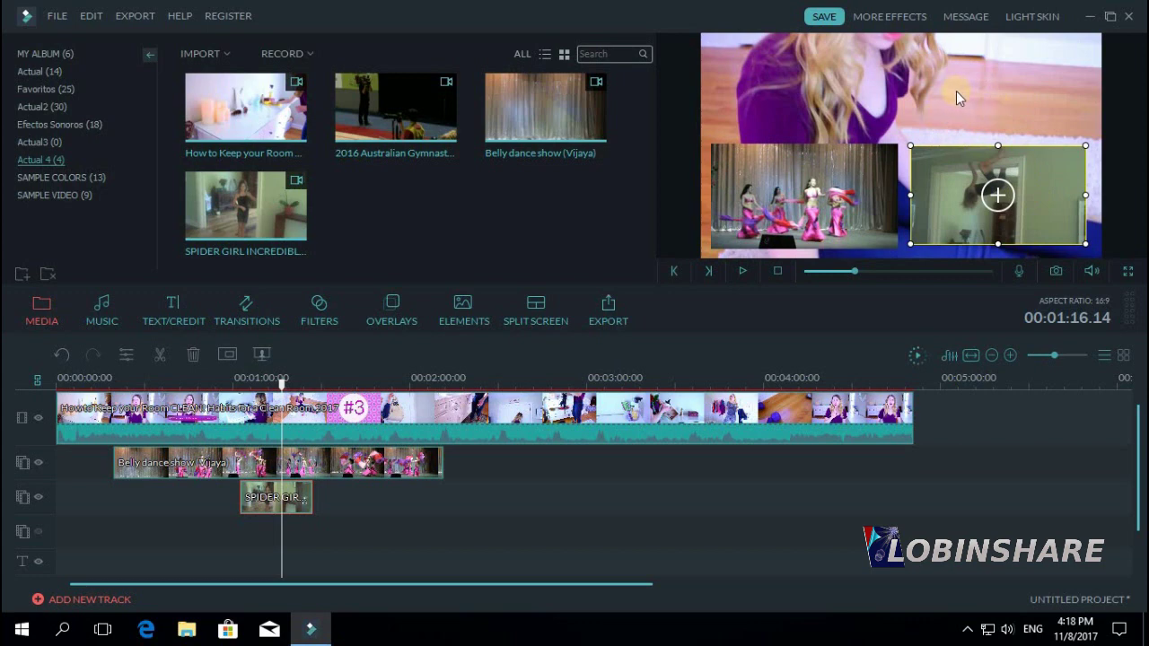
# - Check the main video and Belly dance clips in the frame, and preview the combined composition from about 00:01:16
pyautogui.click(390, 431)
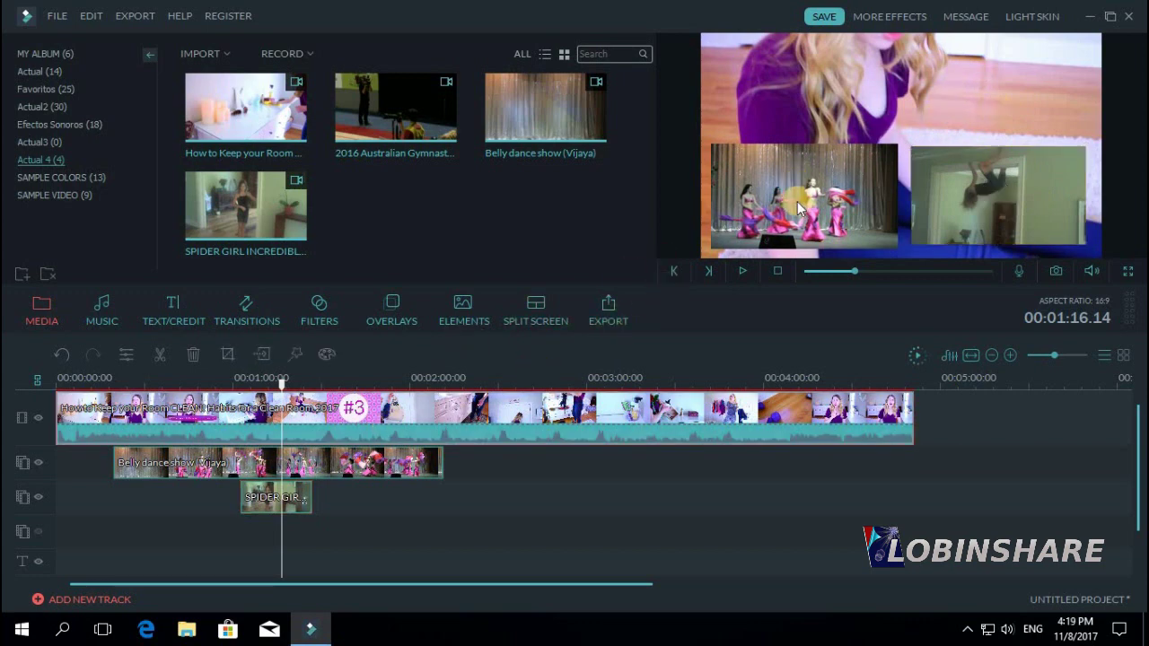
pyautogui.click(403, 461)
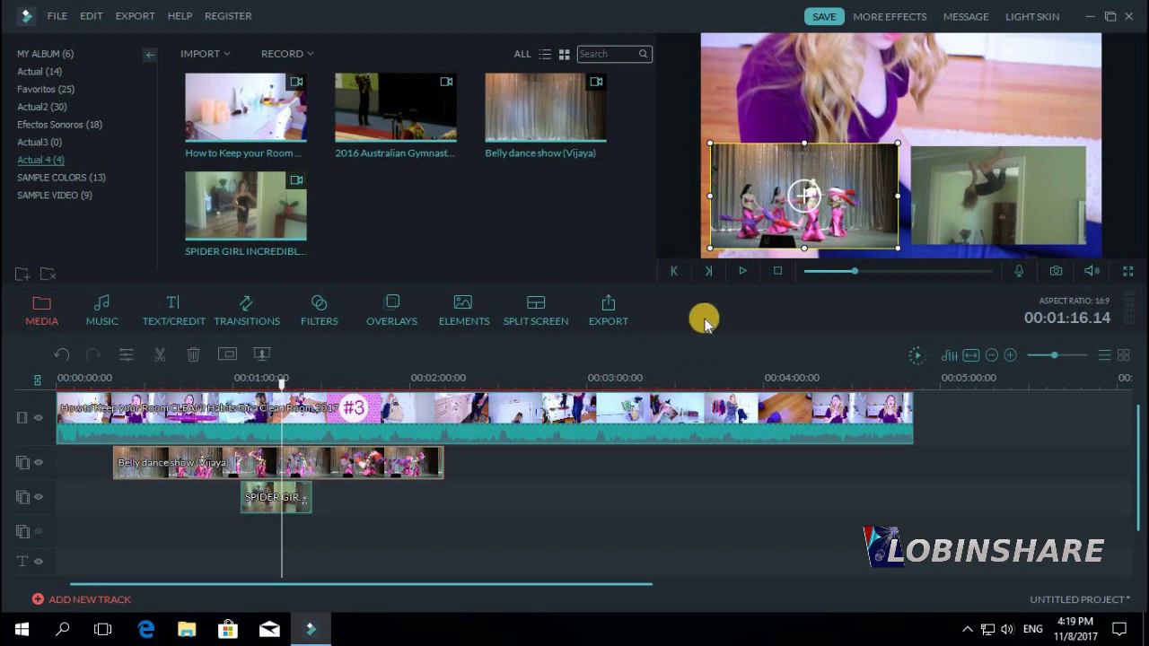
pyautogui.click(741, 273)
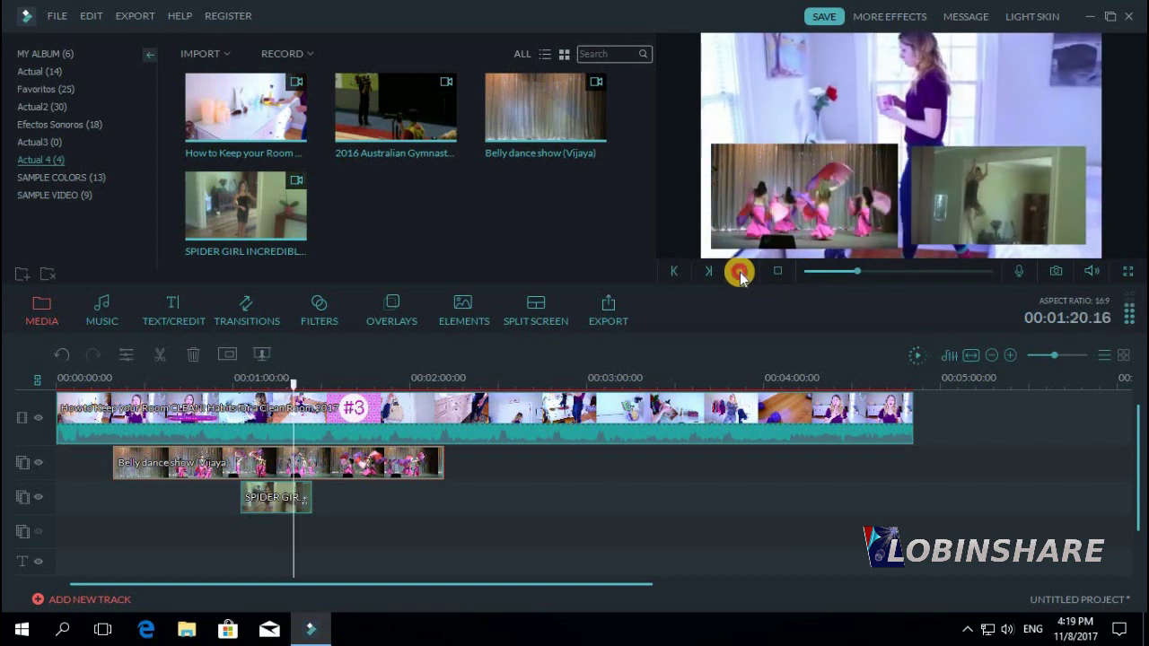
pyautogui.click(741, 274)
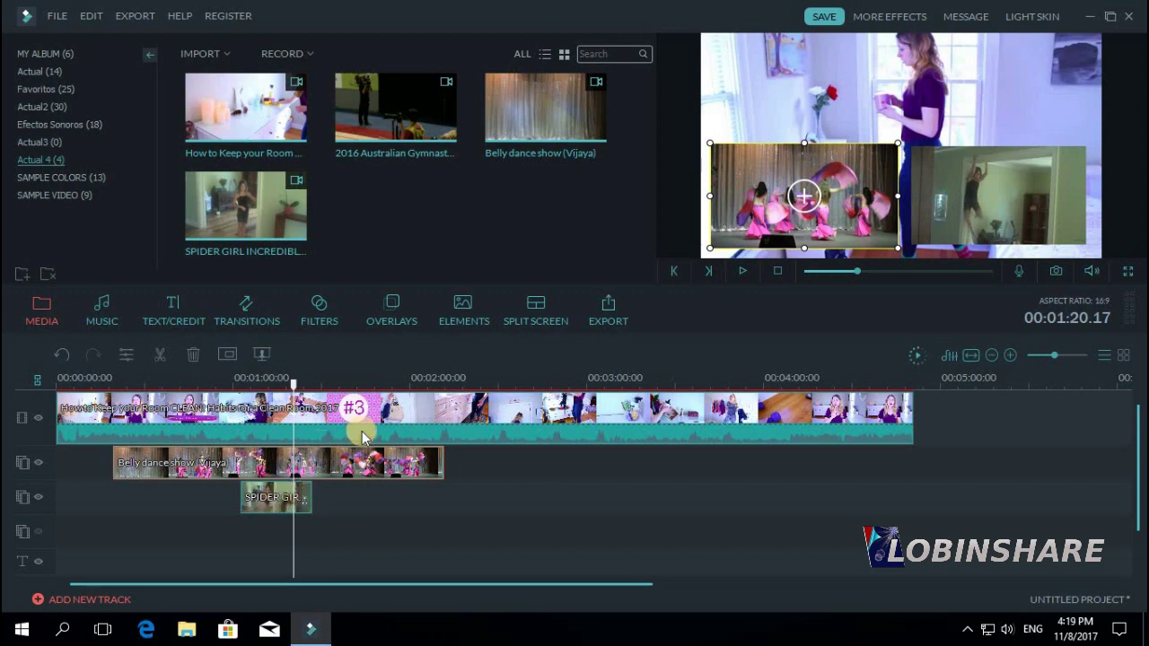
# - Enlarge the Spider Girl overlay to about half the frame width and rotate it about 23 degrees counter-clockwise
pyautogui.click(1045, 185)
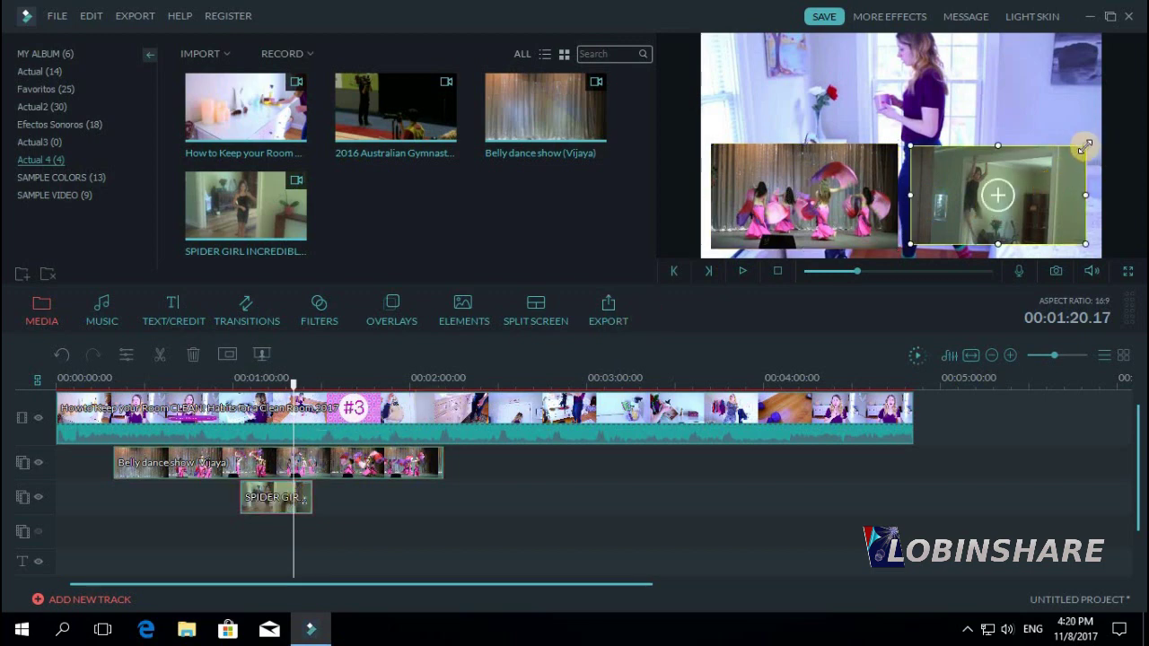
pyautogui.moveTo(1086, 143); pyautogui.dragTo(1097, 133)
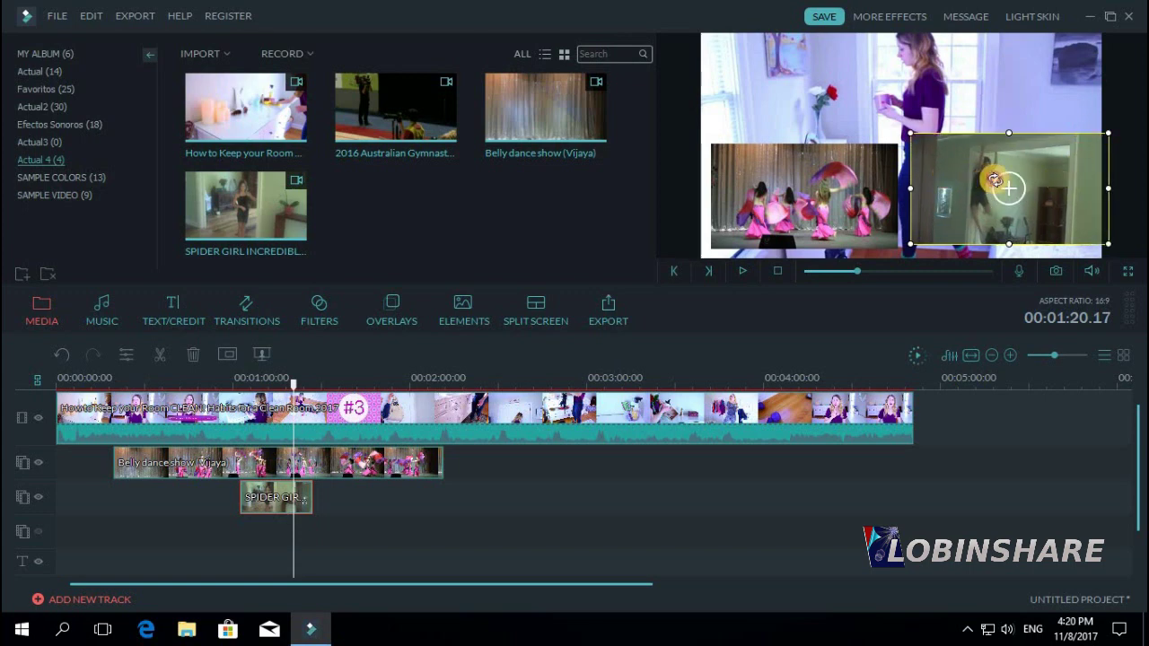
pyautogui.moveTo(994, 180); pyautogui.dragTo(994, 187)
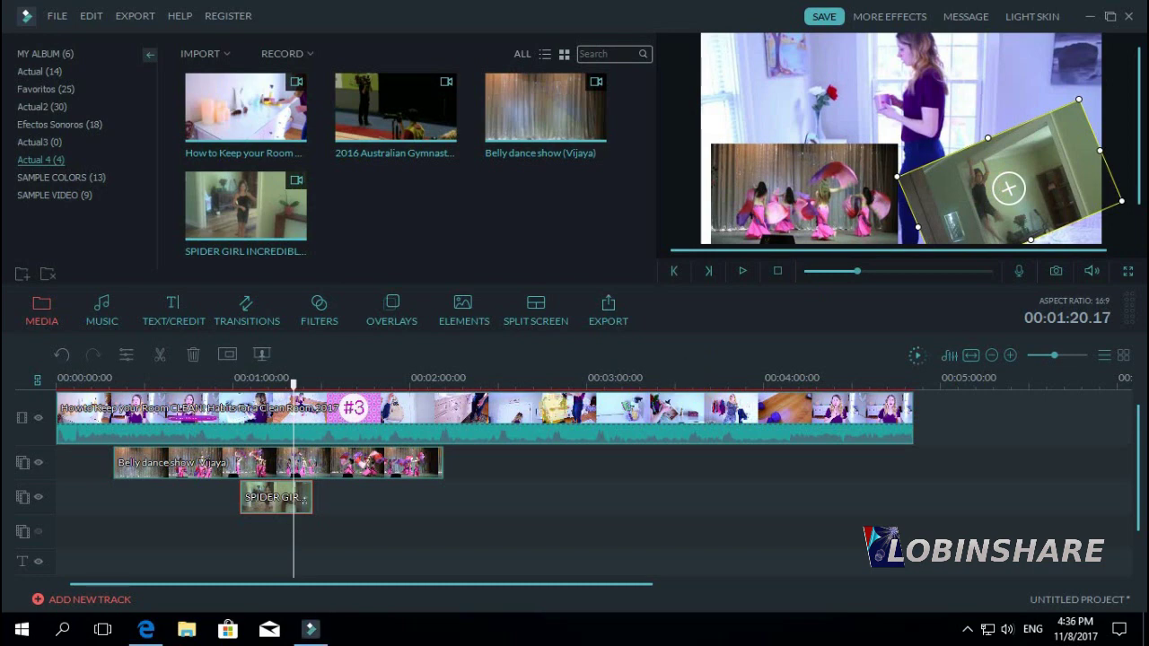
# - Split the main "How to Keep your Room" clip at about 00:02:25 and delete the part after the cut
pyautogui.click(484, 381)
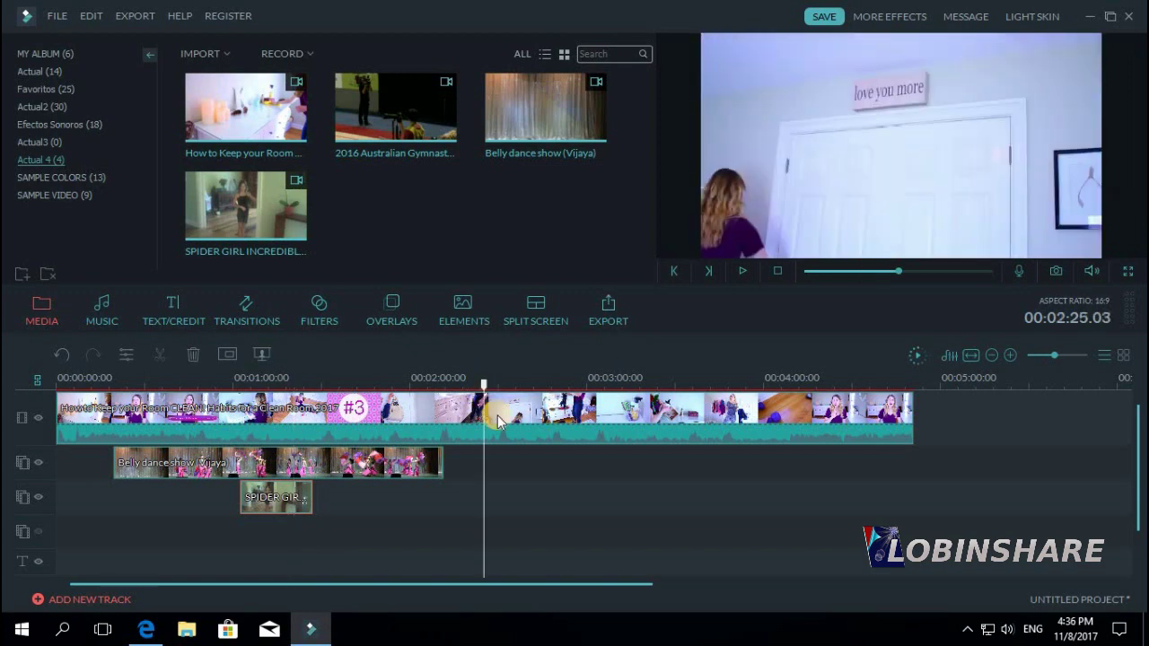
pyautogui.click(507, 420)
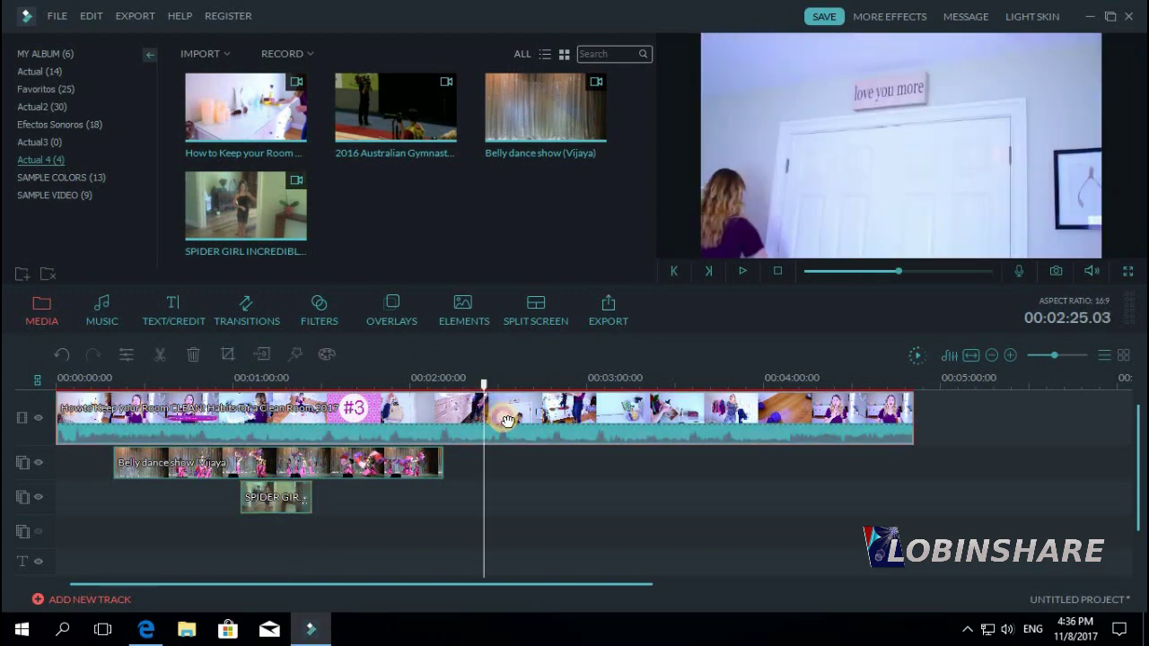
pyautogui.click(160, 356)
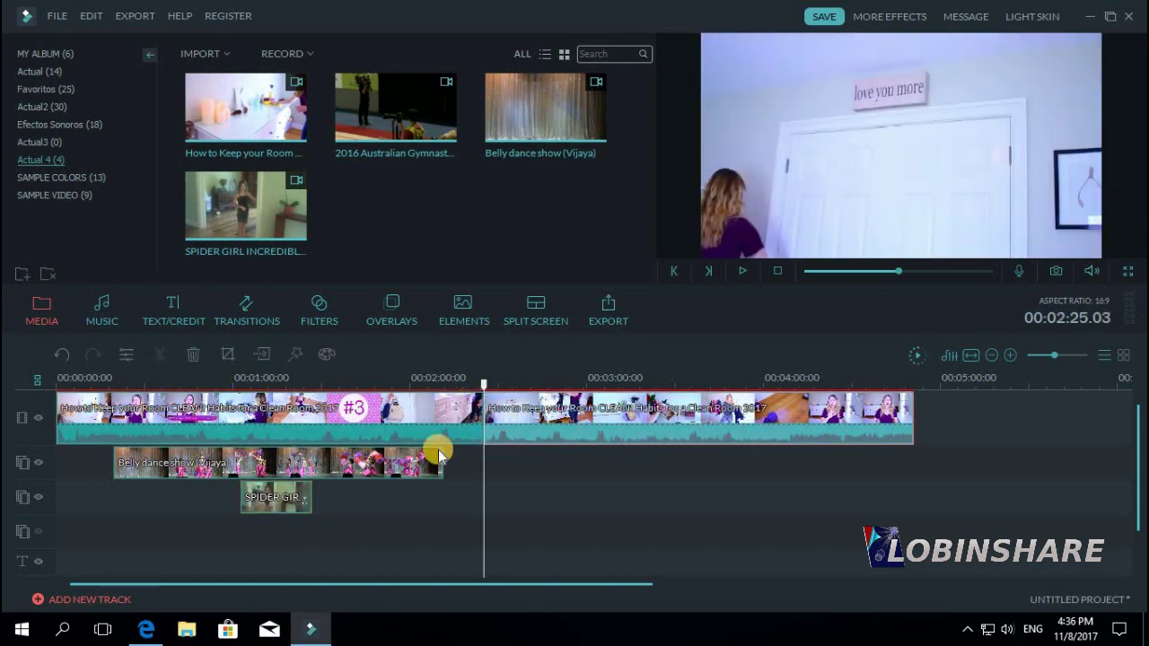
pyautogui.rightClick(574, 421)
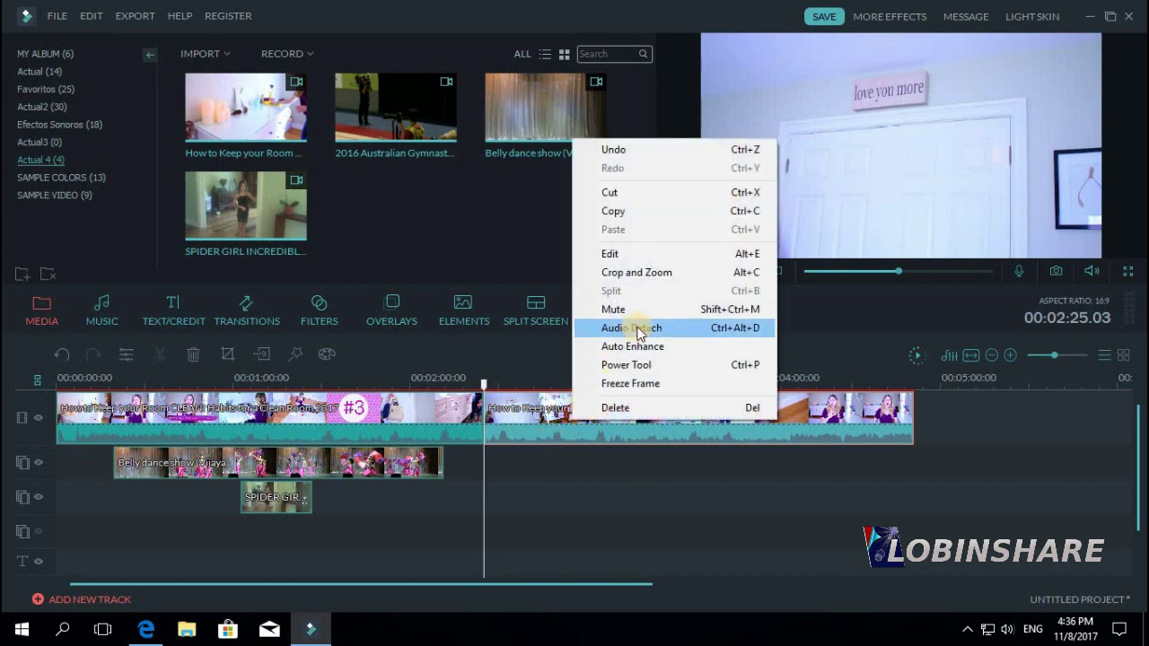
pyautogui.click(677, 408)
# - Move the Belly dance overlay to start at about 00:00:23 and the Spider Girl overlay to start at about 00:01:23
pyautogui.click(423, 464)
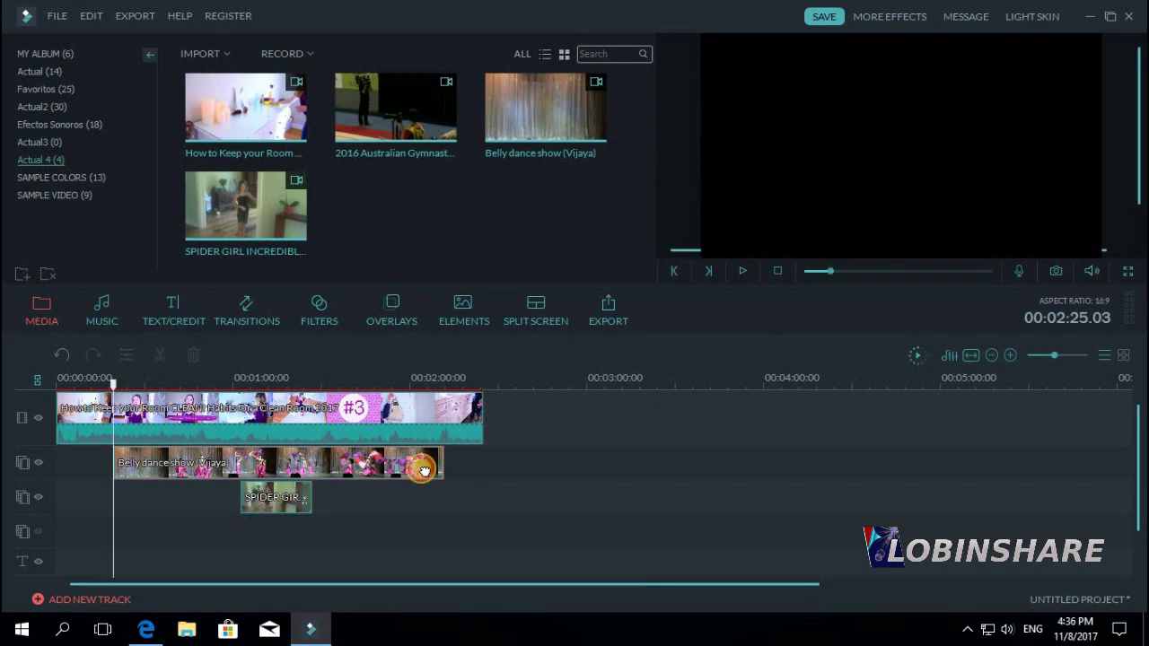
pyautogui.moveTo(429, 466)
pyautogui.mouseDown()
pyautogui.moveTo(493, 464)
pyautogui.moveTo(428, 469)
pyautogui.mouseUp()
pyautogui.click(308, 500)
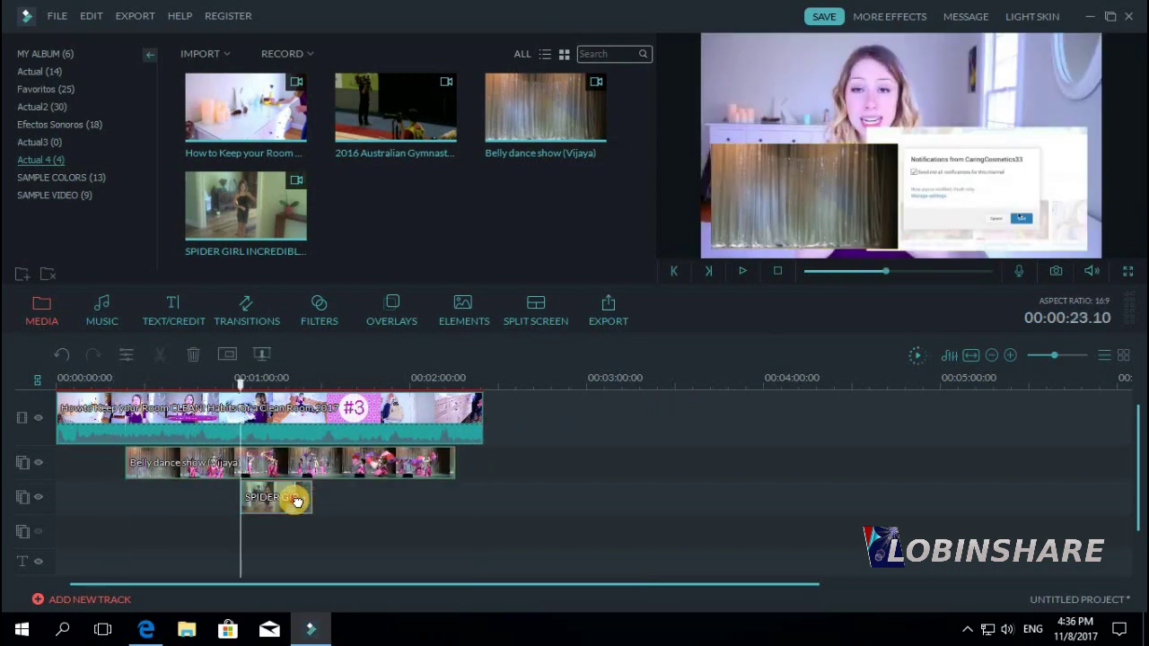
pyautogui.moveTo(337, 501); pyautogui.dragTo(359, 502)
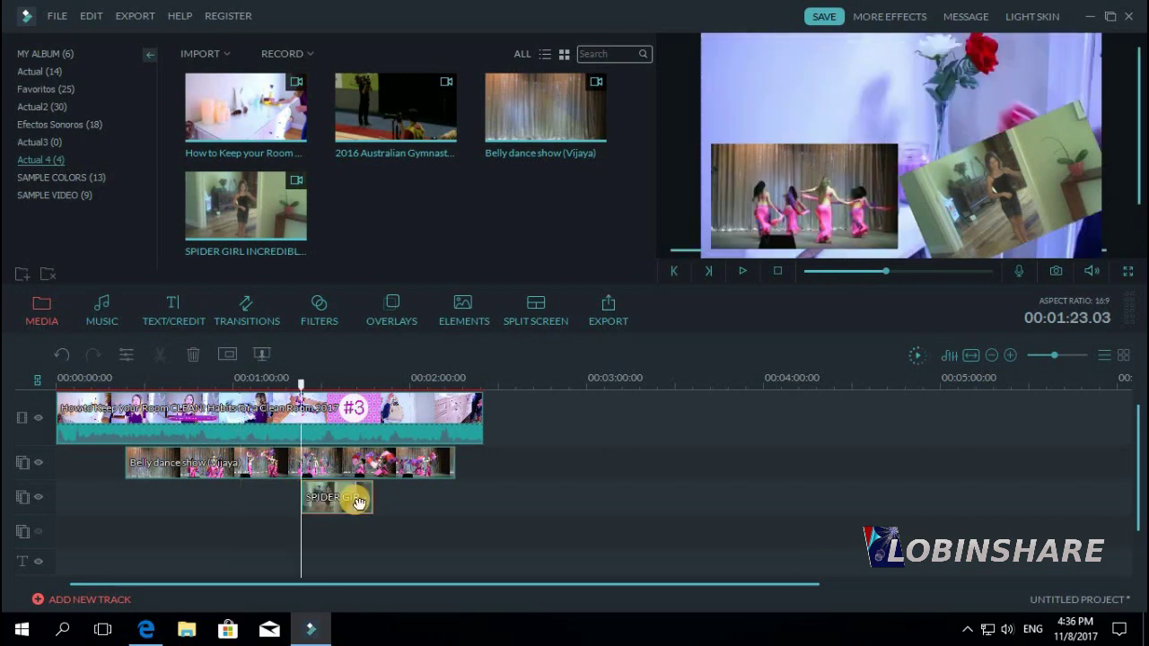
# - Select the Spider Girl and Belly dance overlays in turn to examine their placement in the video frame
pyautogui.click(1008, 188)
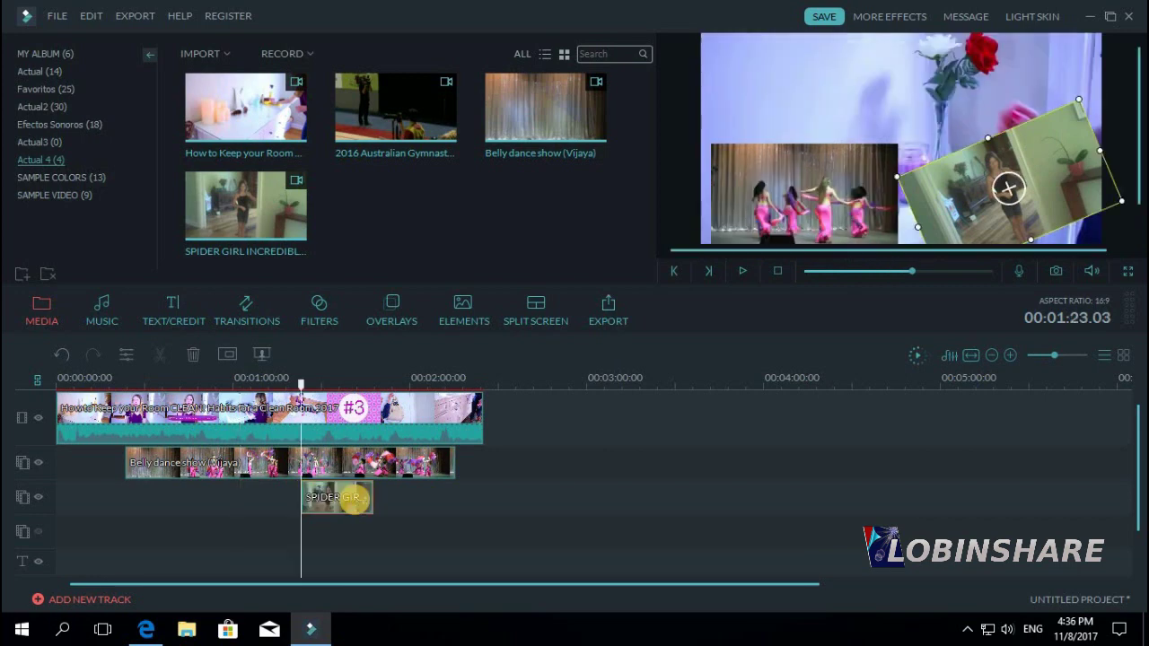
pyautogui.click(272, 467)
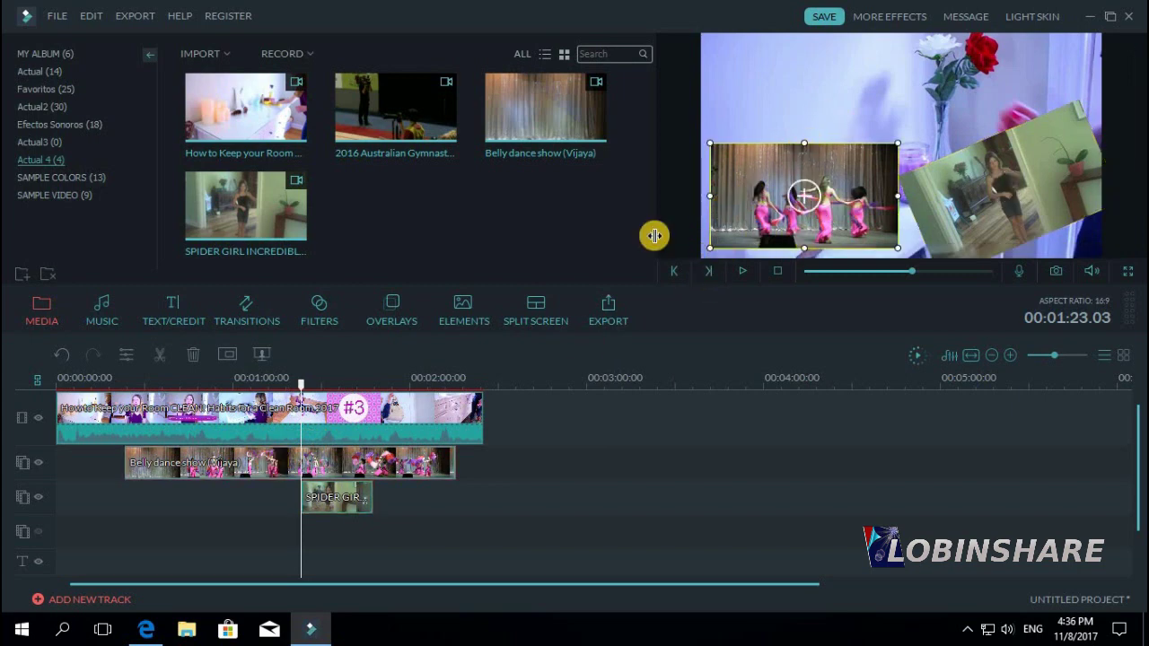
pyautogui.click(346, 495)
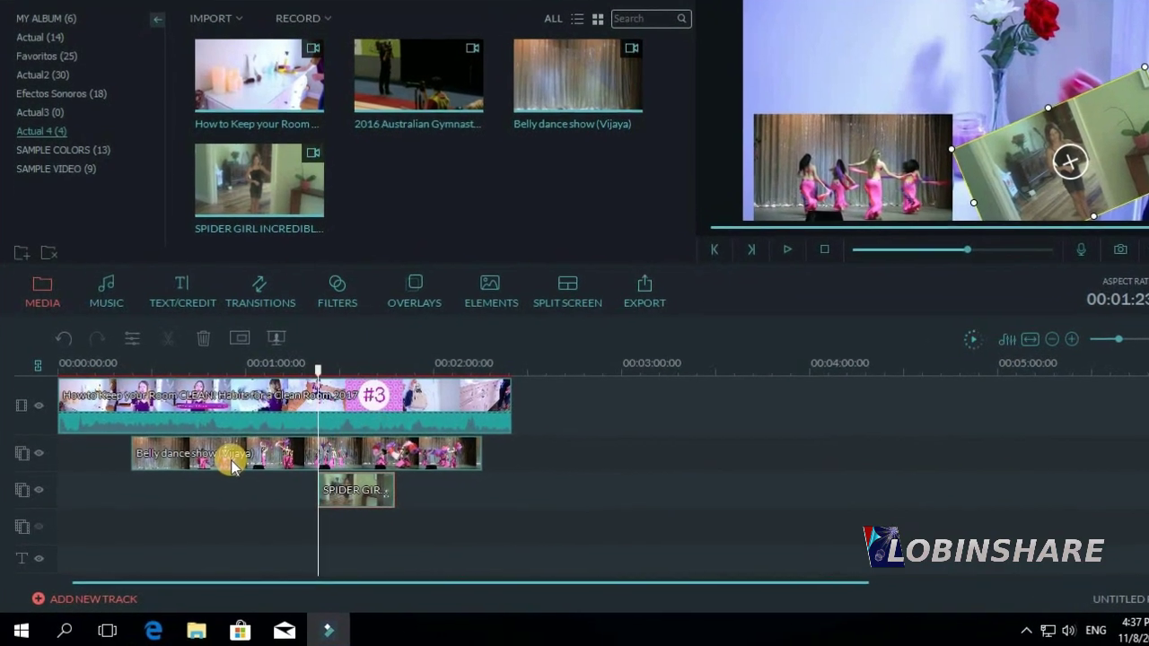
# - Split the Belly dance overlay at about 00:01:30 and delete the part before the cut
pyautogui.click(224, 466)
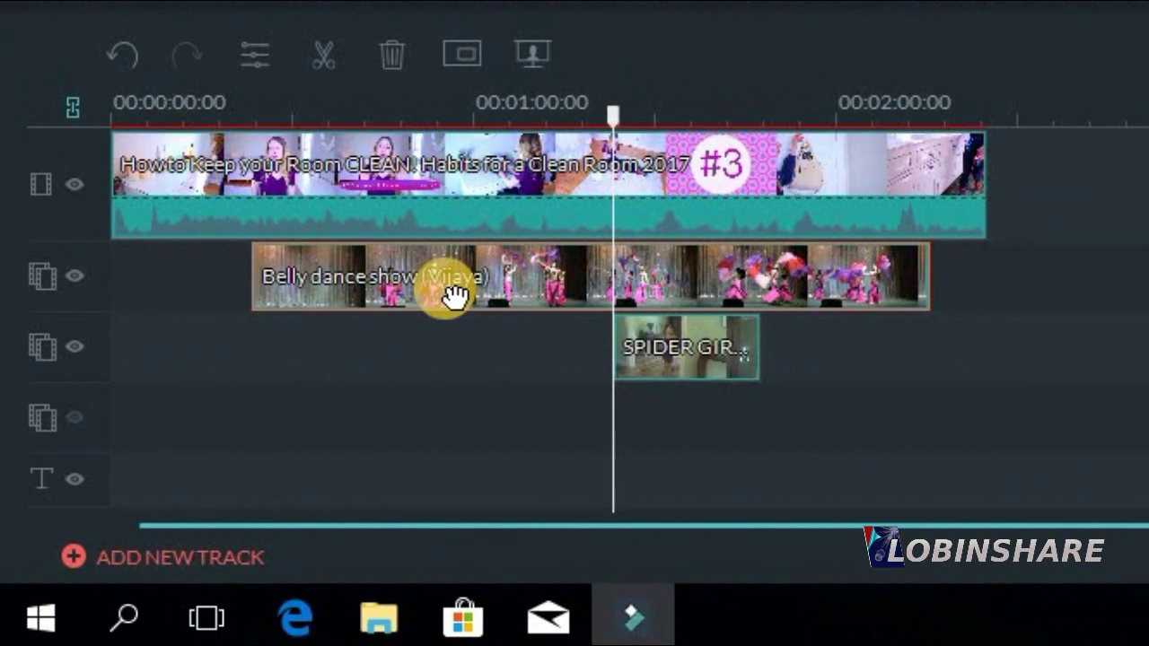
pyautogui.click(655, 113)
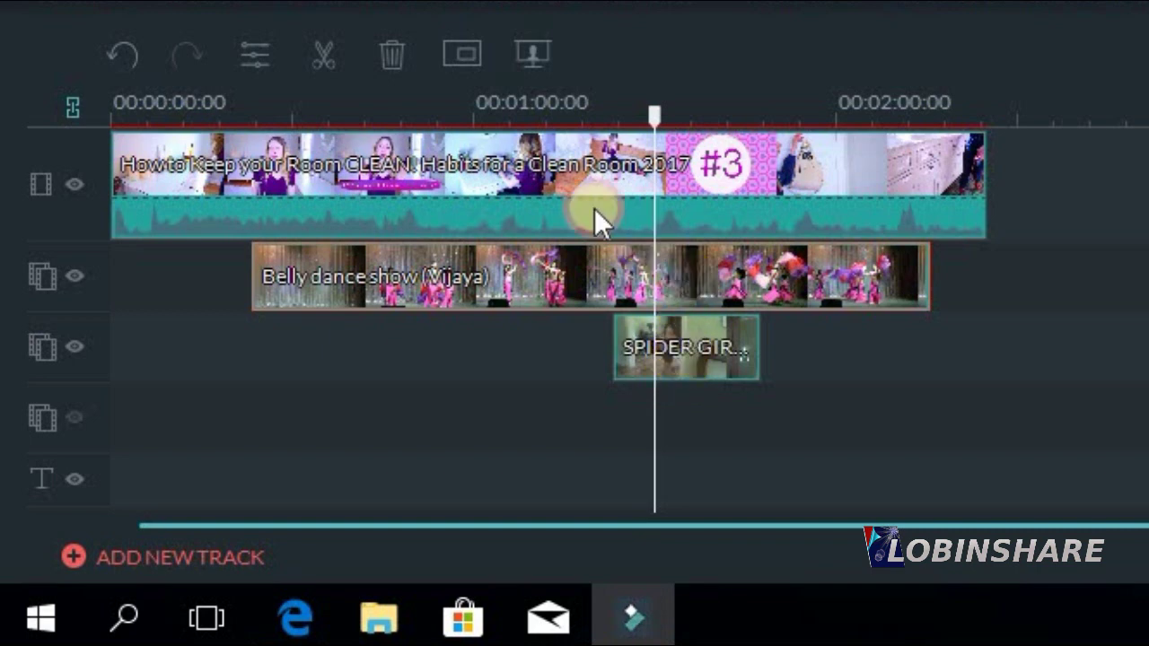
pyautogui.click(332, 52)
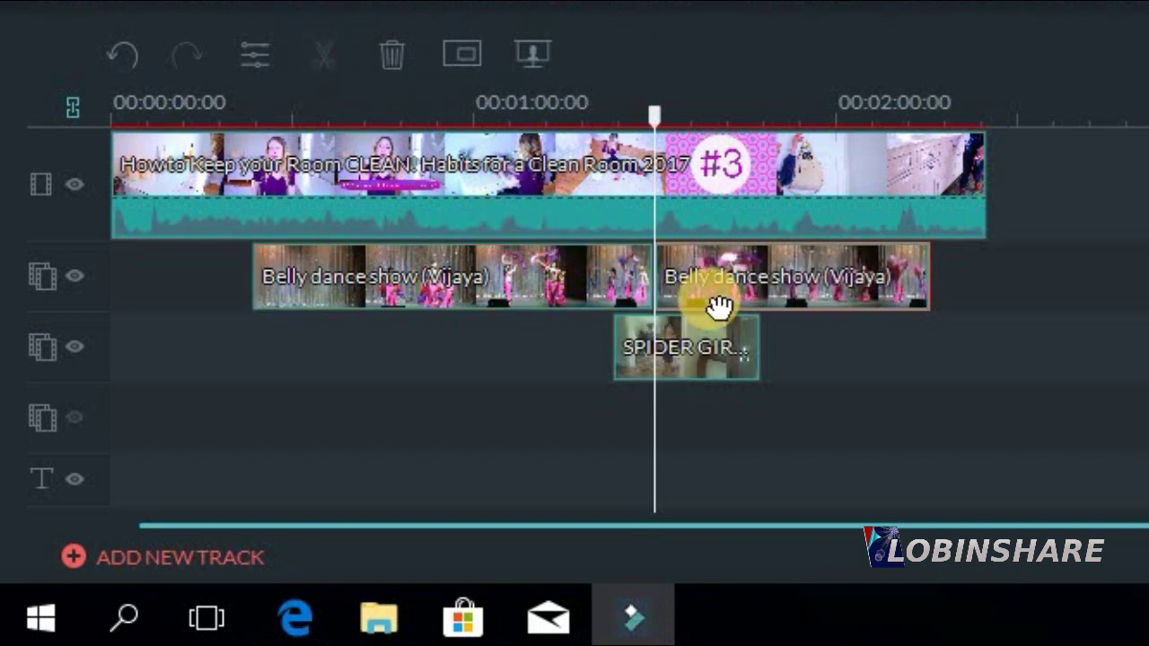
pyautogui.click(608, 286)
pyautogui.rightClick(602, 283)
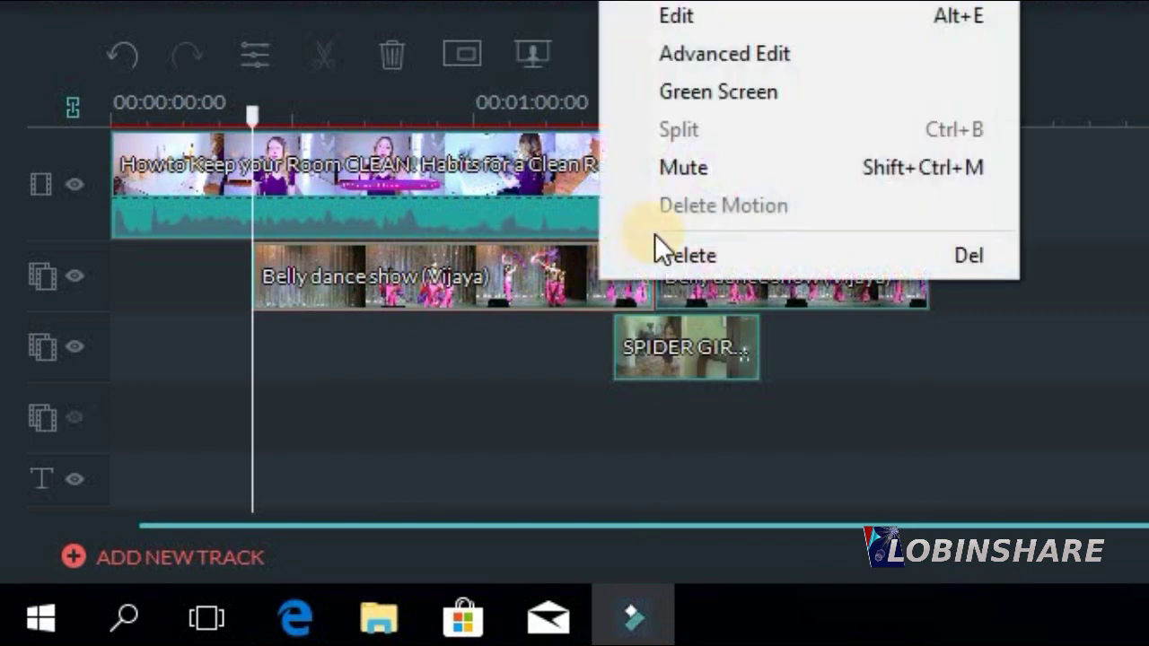
pyautogui.click(679, 254)
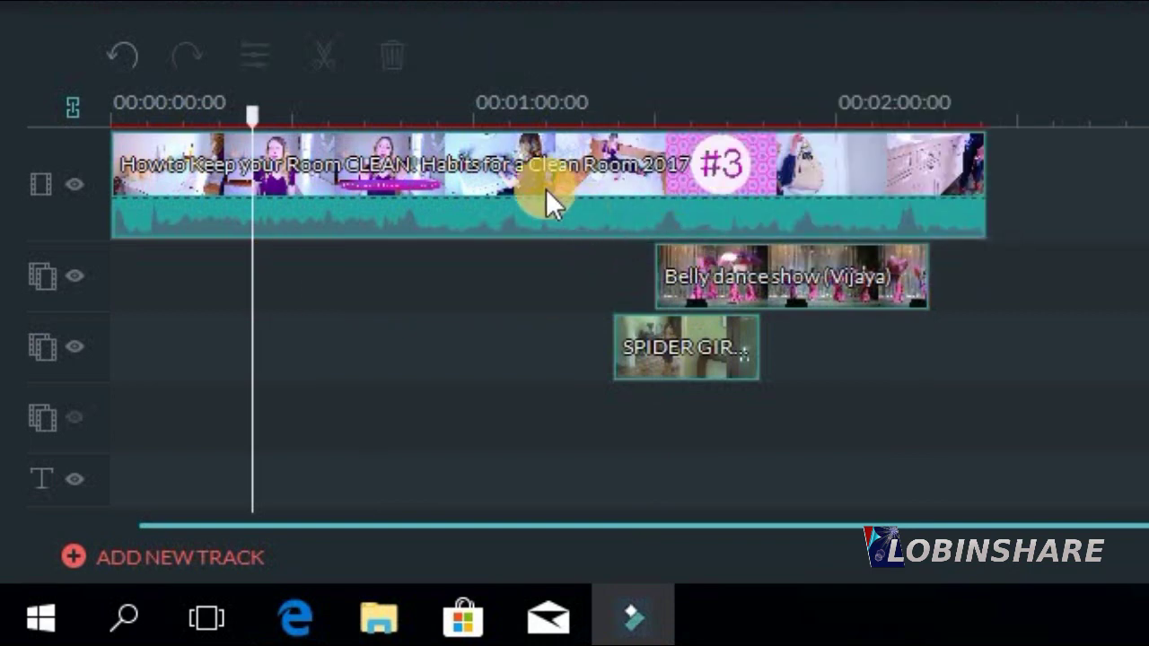
# - Split the main "How to Keep your Room" clip at about 00:00:51 and delete the part before the cut
pyautogui.click(422, 102)
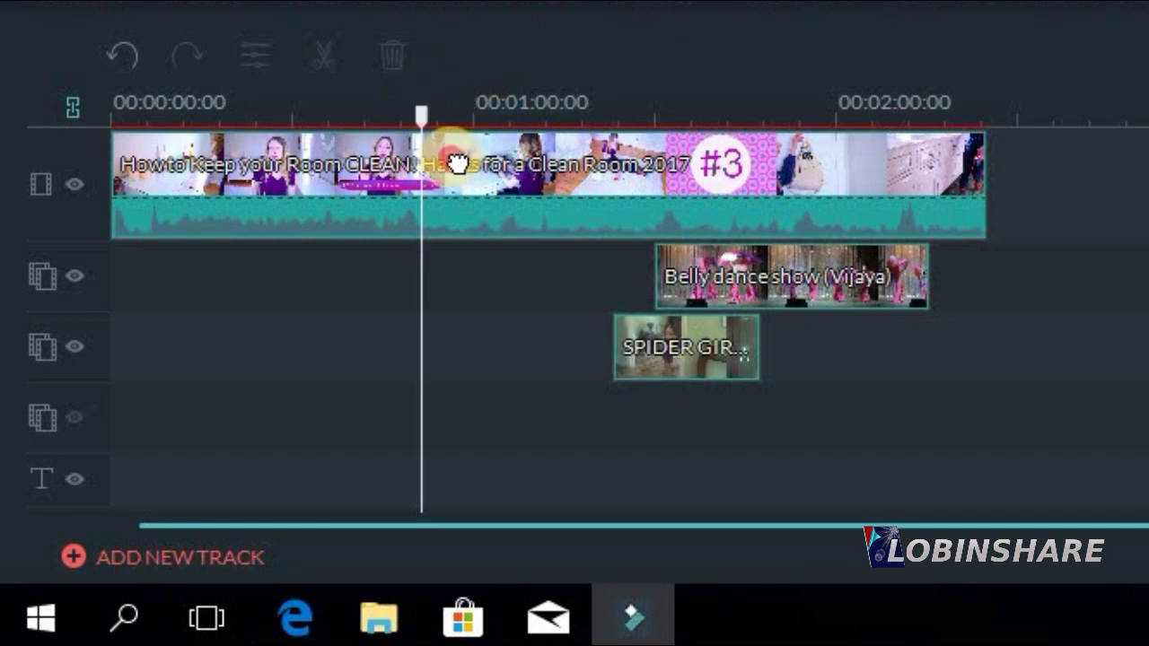
pyautogui.click(454, 159)
pyautogui.click(333, 45)
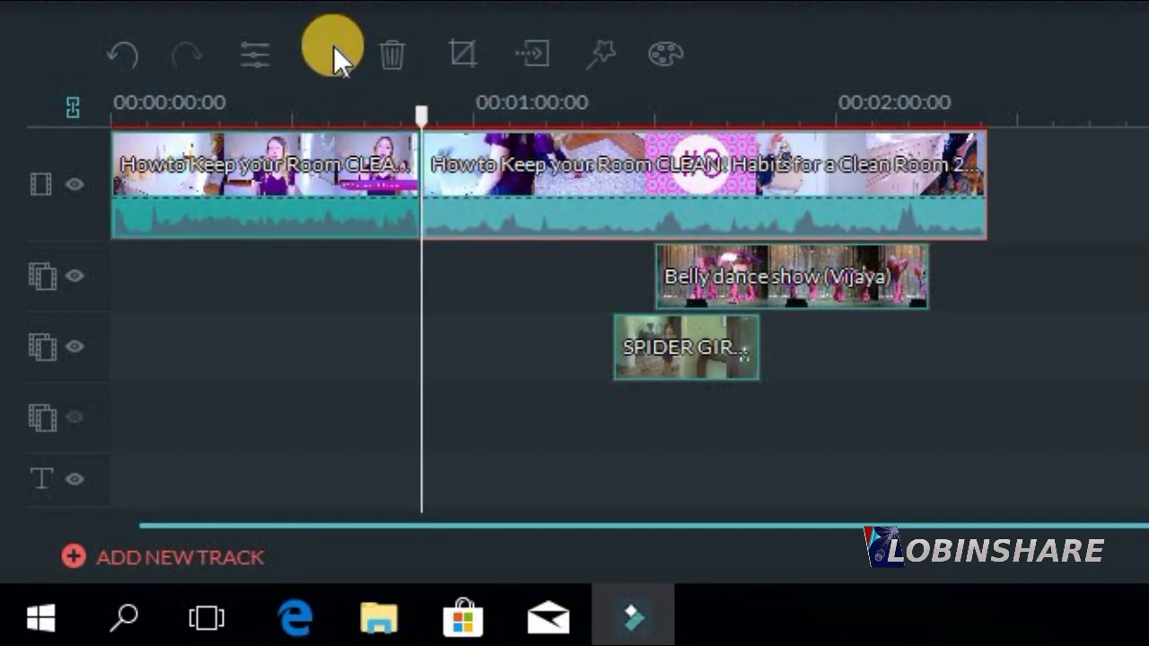
pyautogui.rightClick(350, 170)
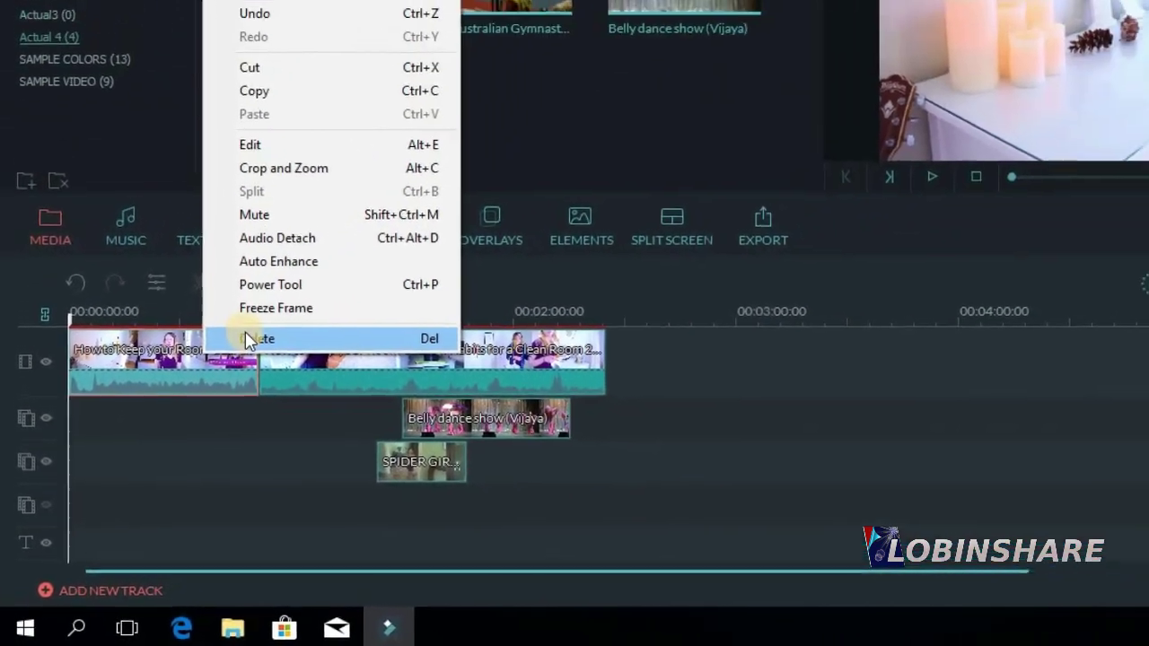
pyautogui.click(261, 302)
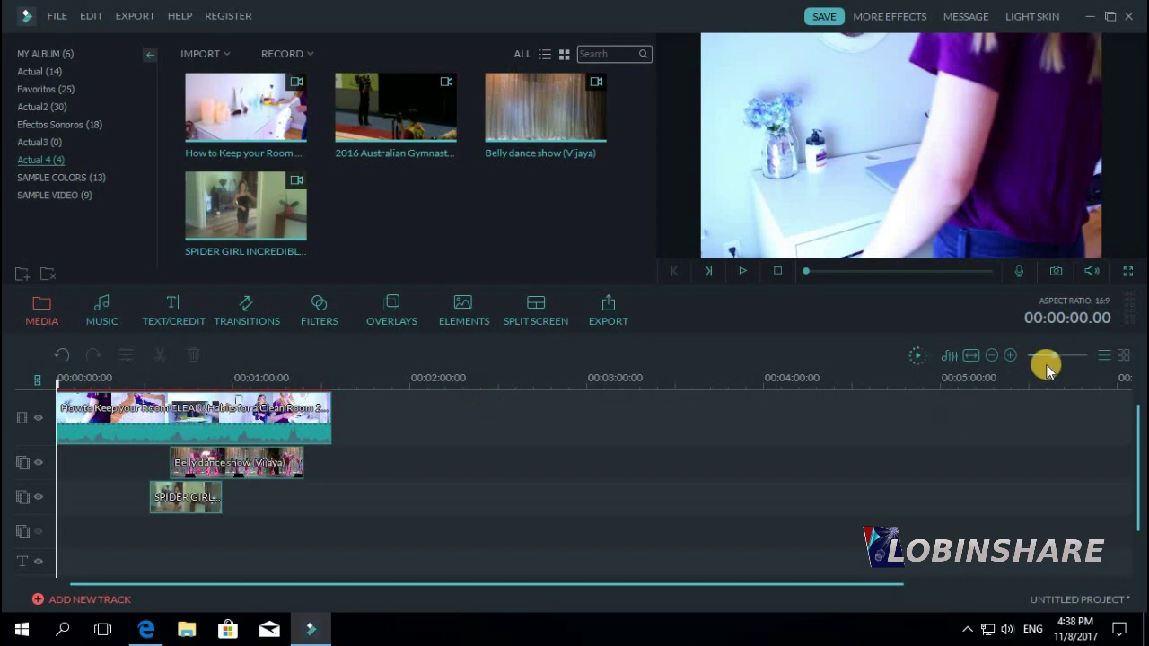
# - Trim about 26 seconds off the start of the main "How to Keep your Room" clip
pyautogui.moveTo(1054, 359); pyautogui.dragTo(1060, 358)
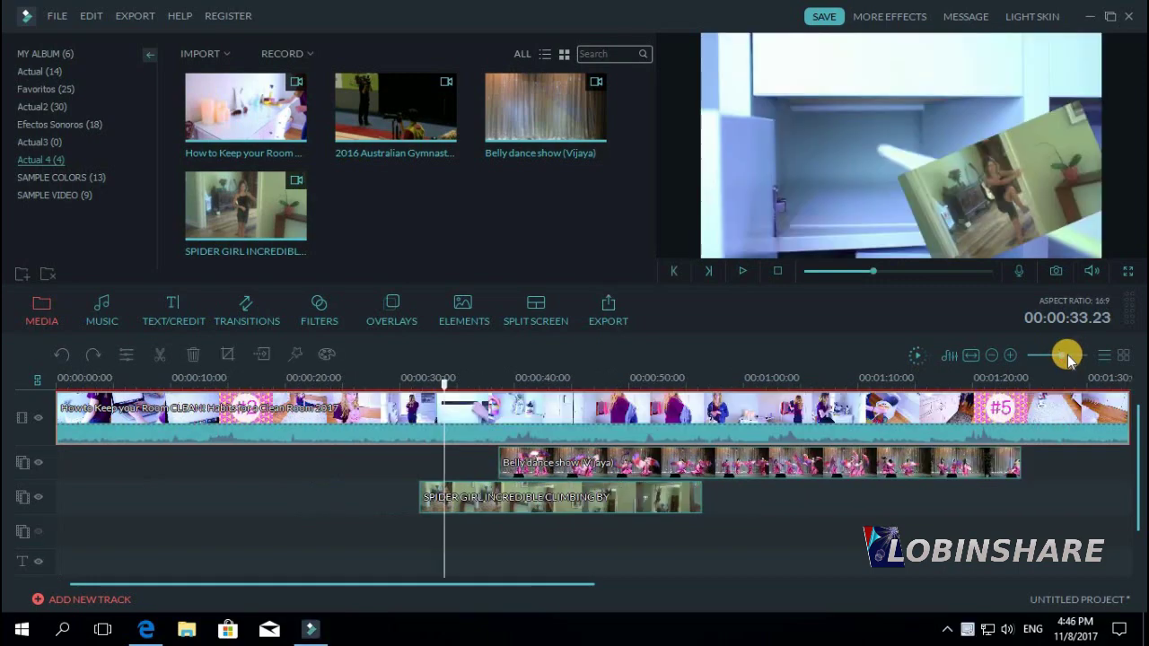
pyautogui.moveTo(1067, 359); pyautogui.dragTo(1061, 359)
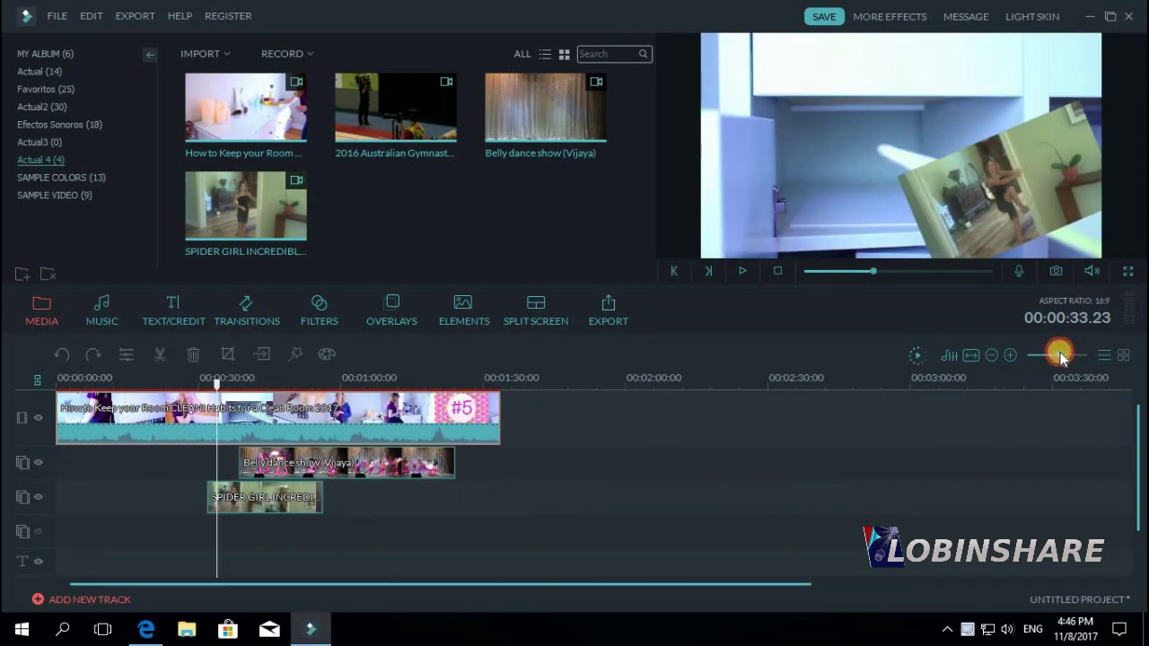
pyautogui.click(1060, 356)
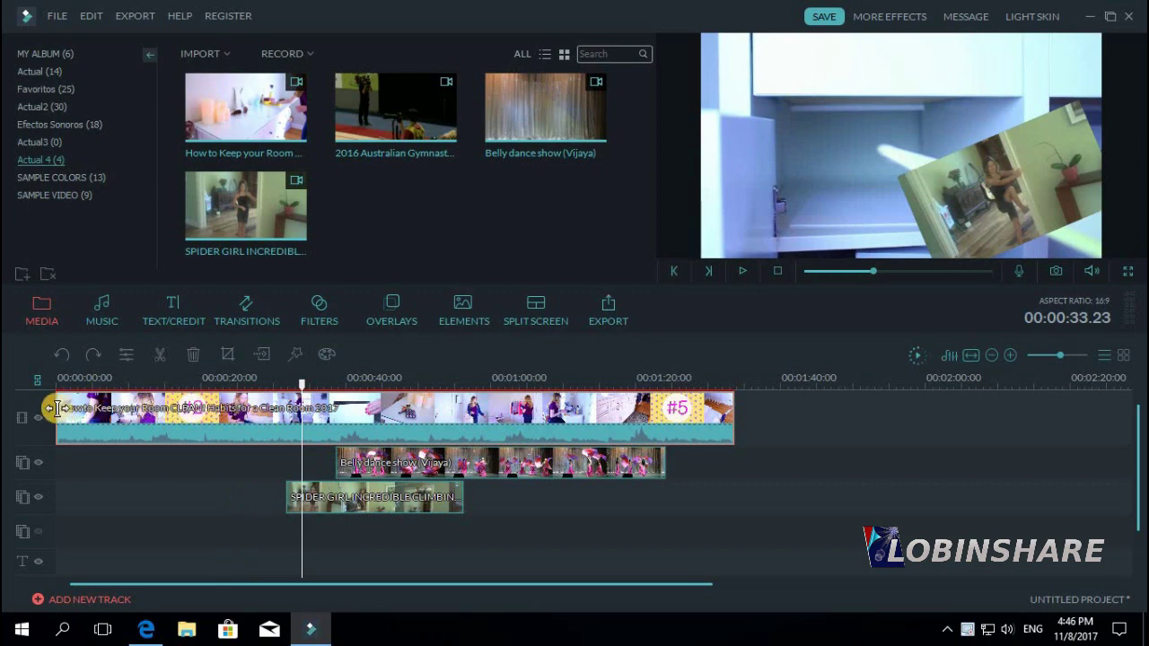
pyautogui.moveTo(51, 408); pyautogui.dragTo(243, 418)
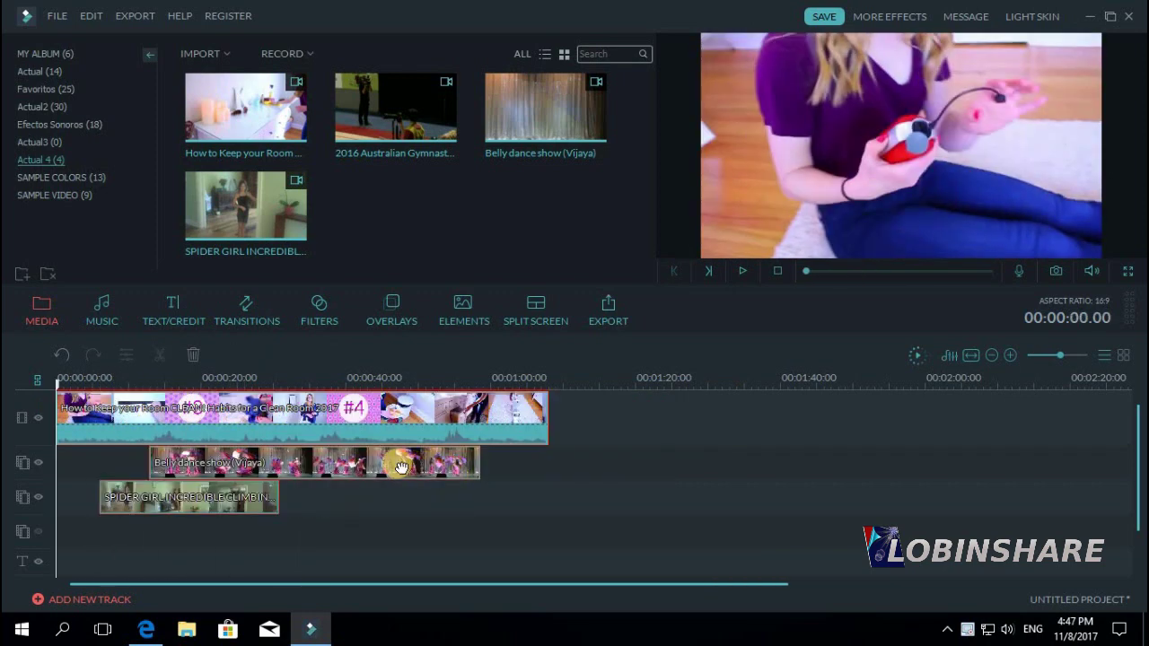
# - Trim the Belly dance overlay's end to about 00:00:34, and shift both overlays to end together, starting Spider Girl at about 00:00:04 and Belly dance at 00:00:07.03
pyautogui.click(401, 466)
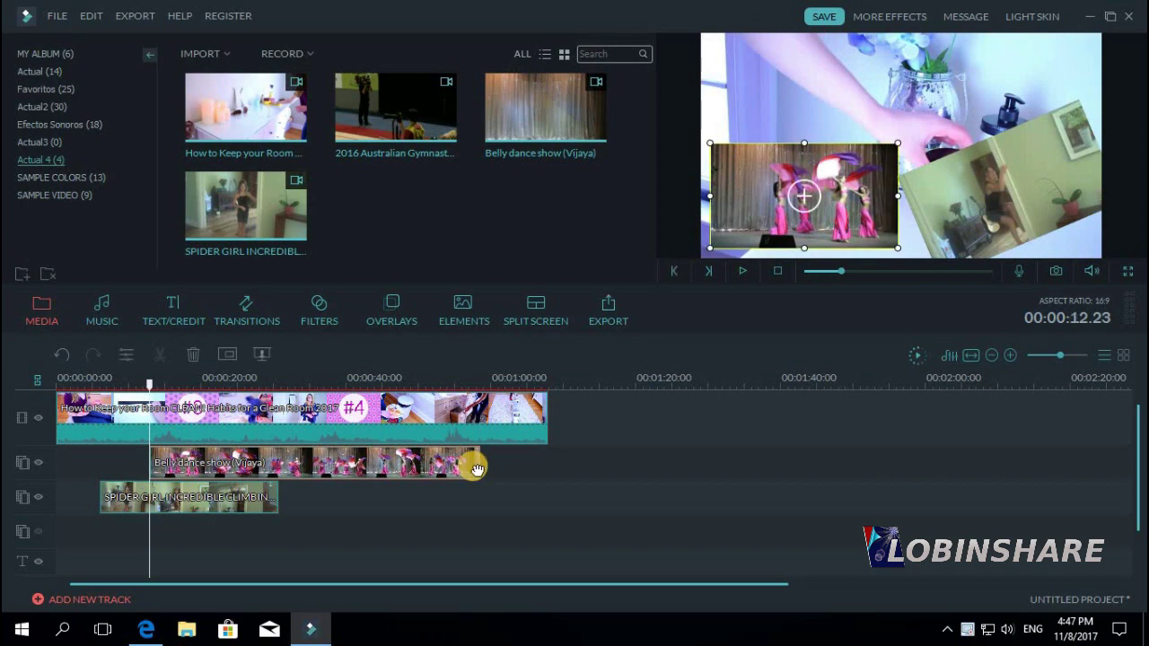
pyautogui.moveTo(478, 463); pyautogui.dragTo(302, 491)
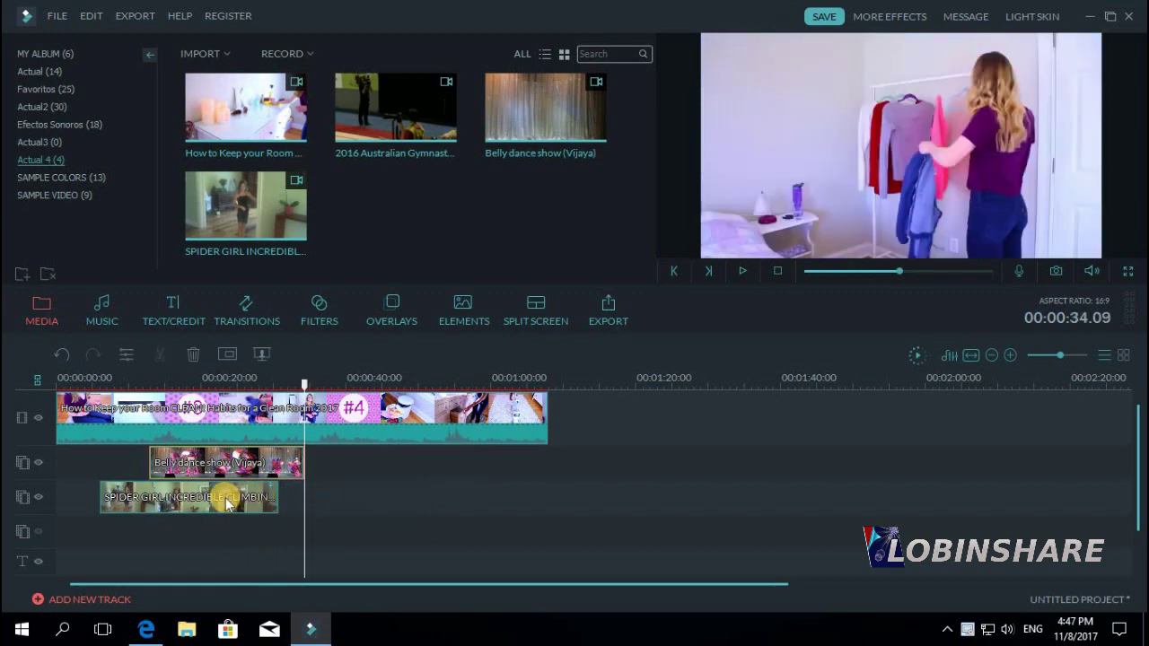
pyautogui.click(219, 499)
pyautogui.moveTo(218, 498); pyautogui.dragTo(228, 476)
pyautogui.click(277, 467)
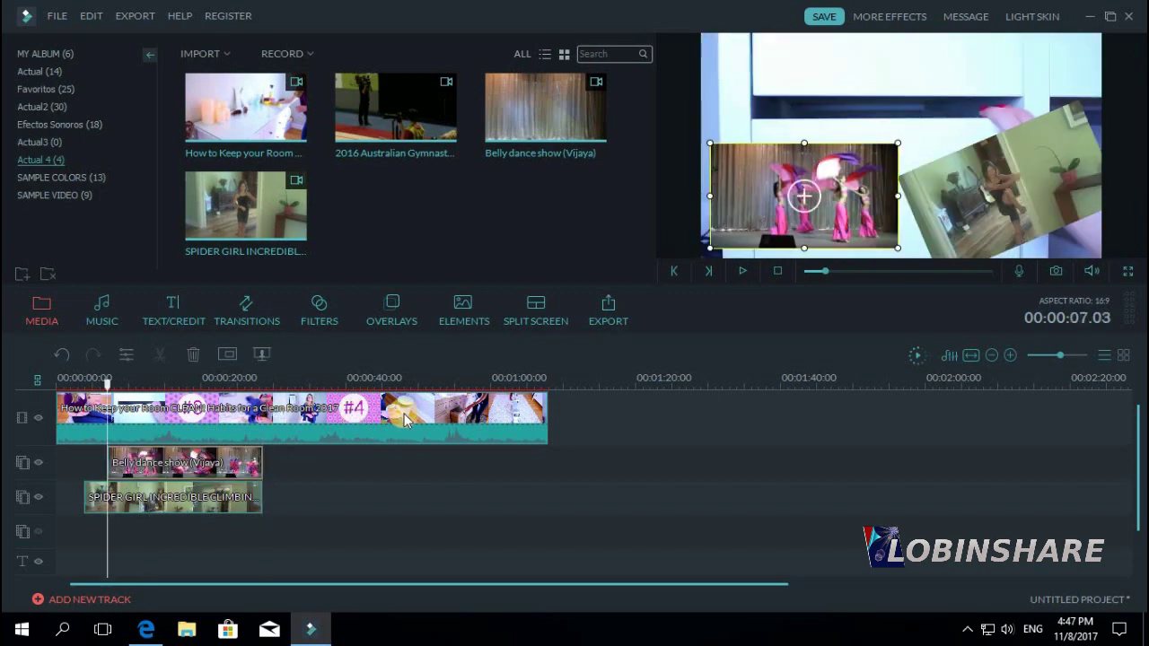
# - Shorten the end of the main clip to about 00:00:28.14, where both overlays end
pyautogui.click(543, 417)
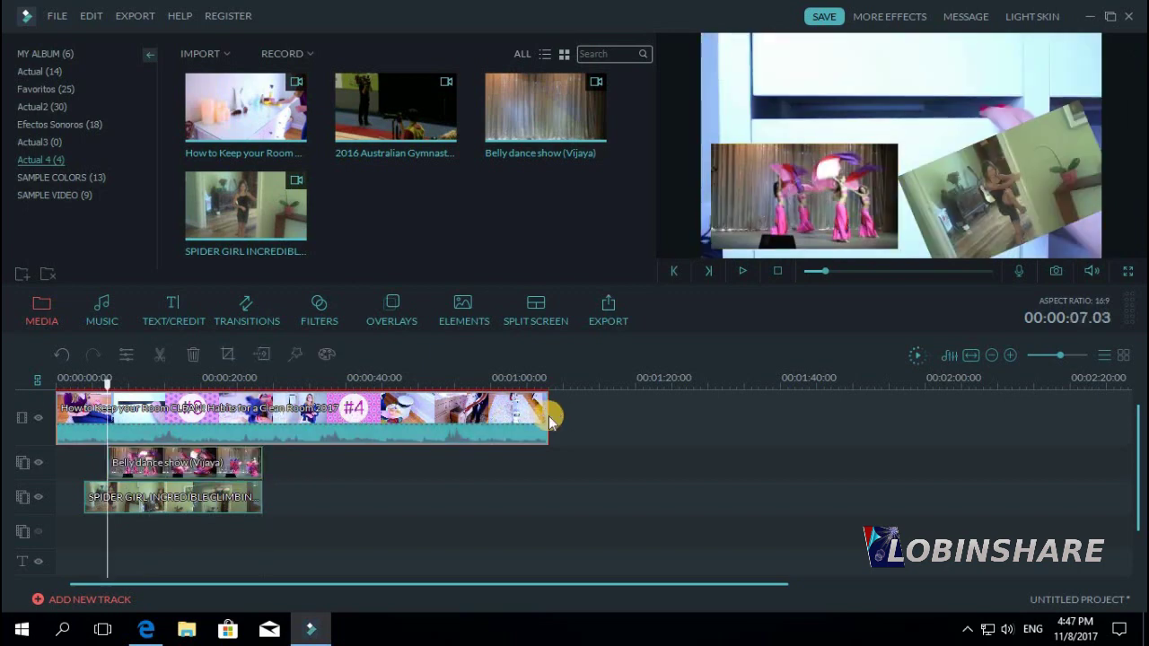
pyautogui.moveTo(545, 419); pyautogui.dragTo(267, 442)
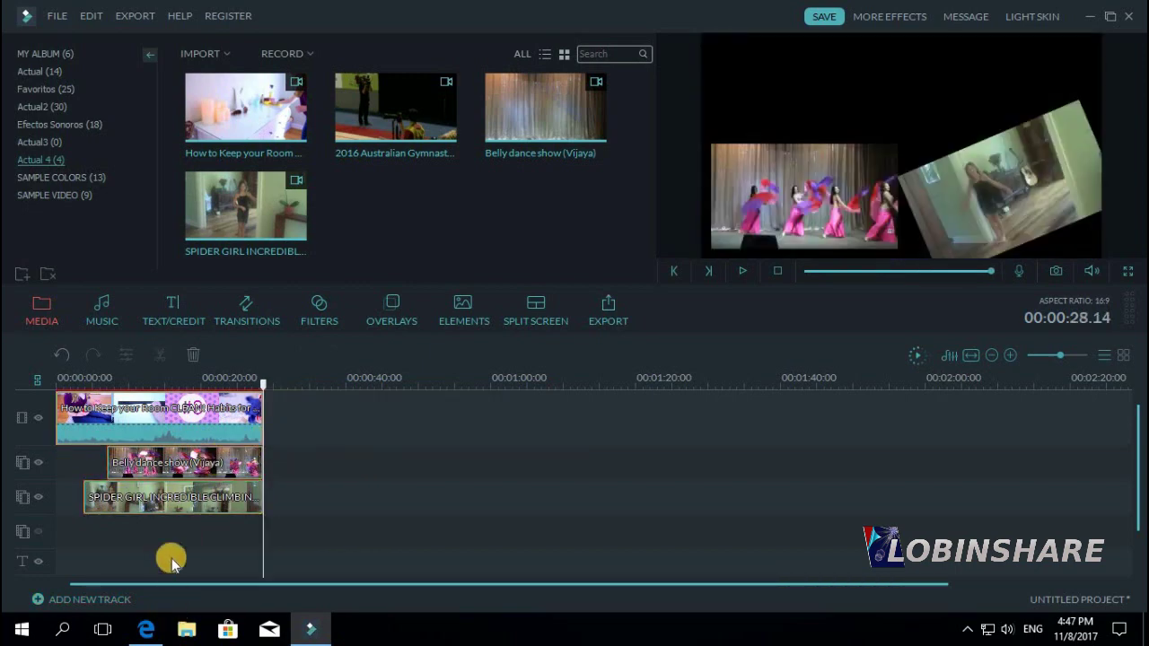
# - Examine the composition at about 1, 5 and 16 seconds and select each overlay to check its place in the frame
pyautogui.click(64, 377)
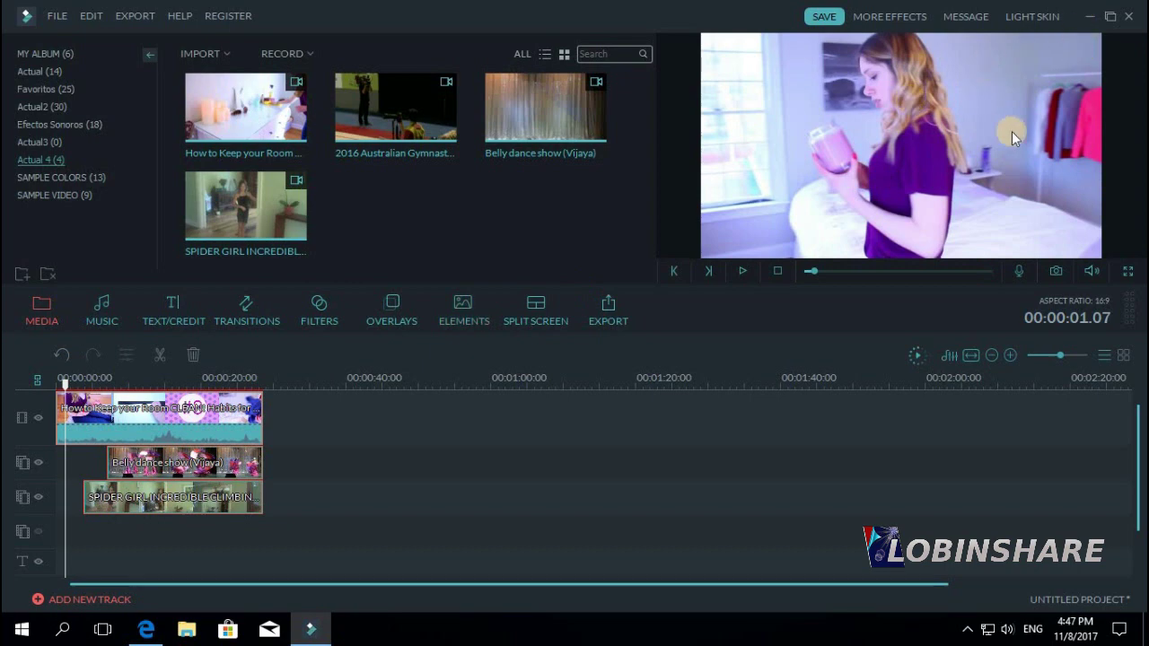
pyautogui.click(96, 383)
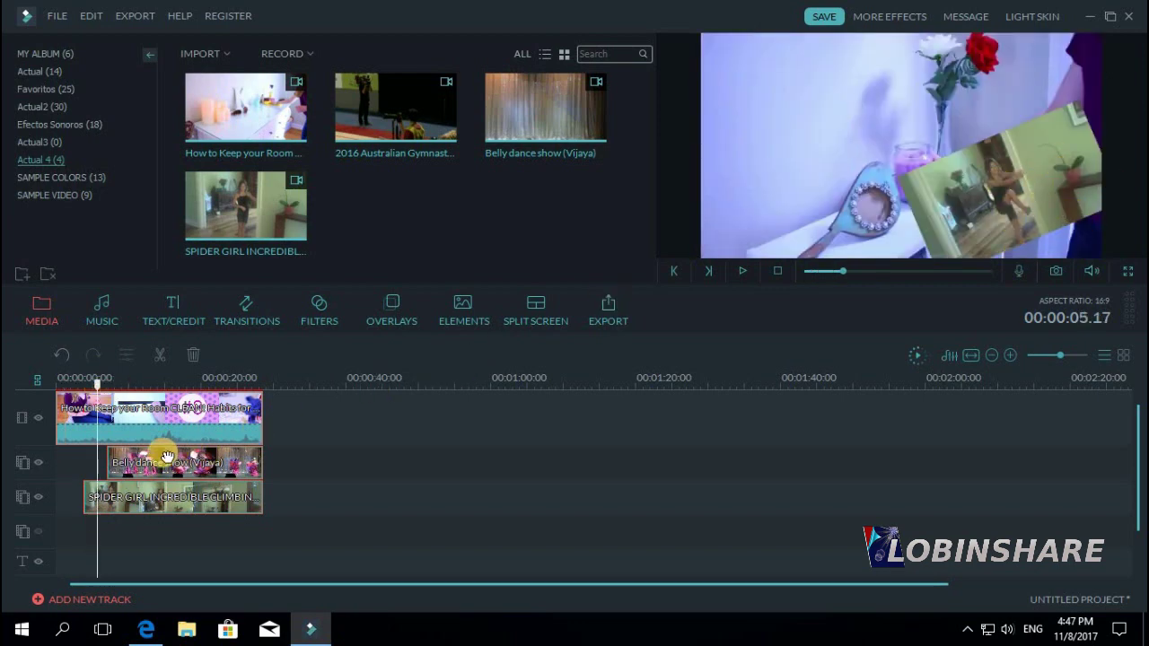
pyautogui.click(174, 381)
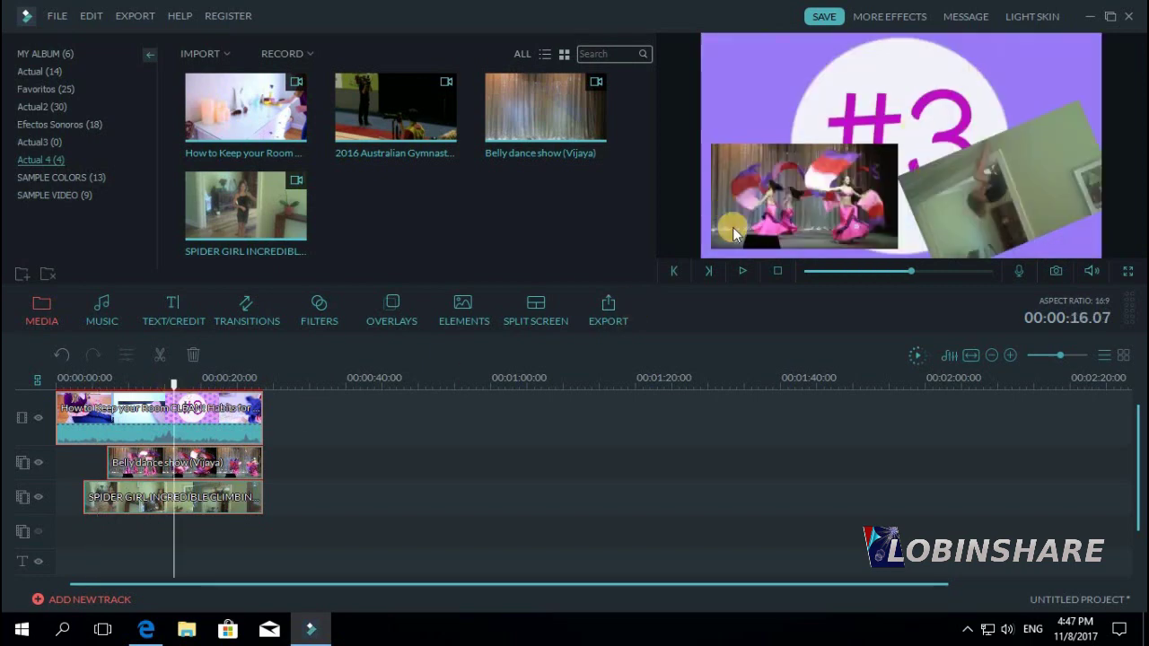
pyautogui.click(155, 503)
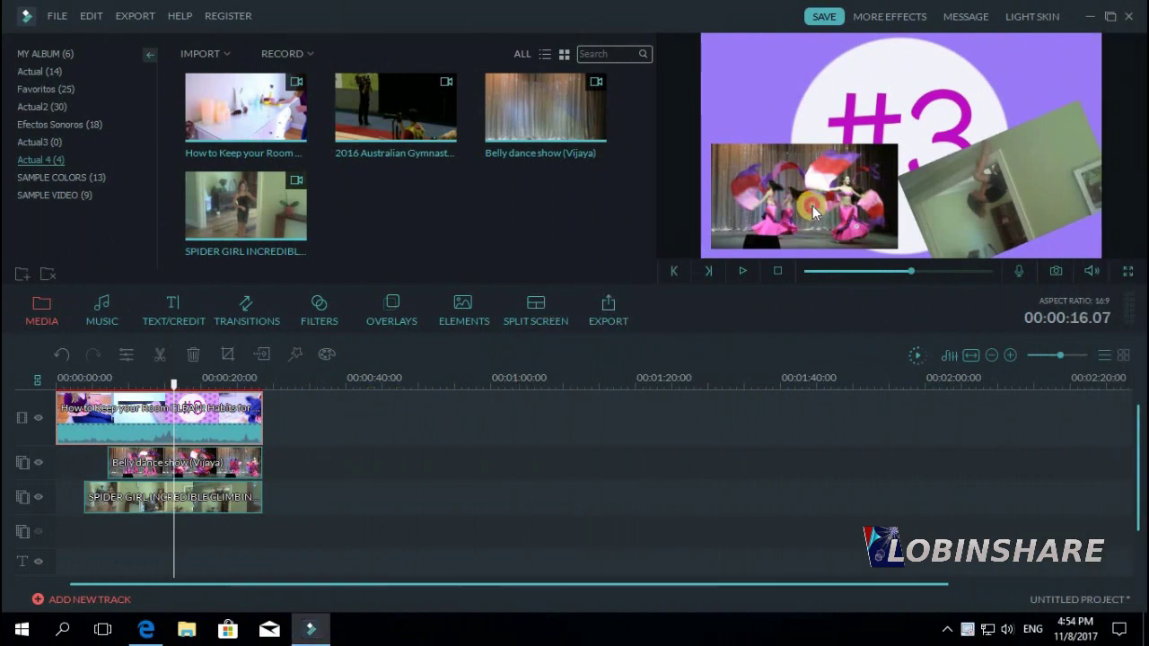
pyautogui.click(247, 456)
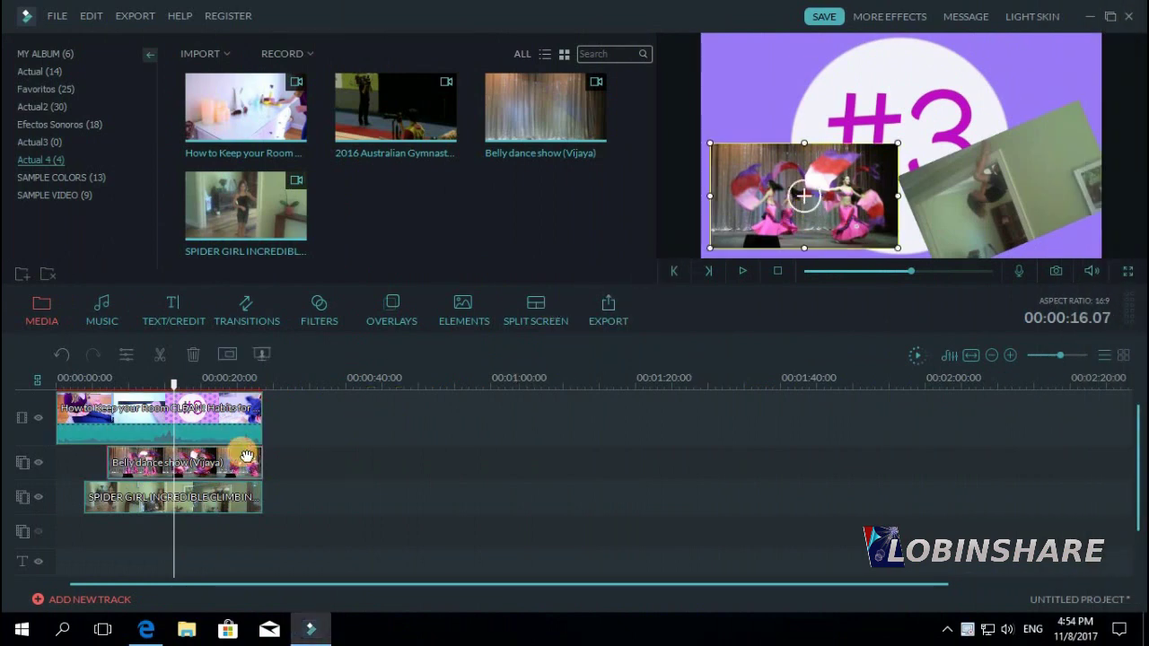
pyautogui.click(988, 206)
pyautogui.click(883, 190)
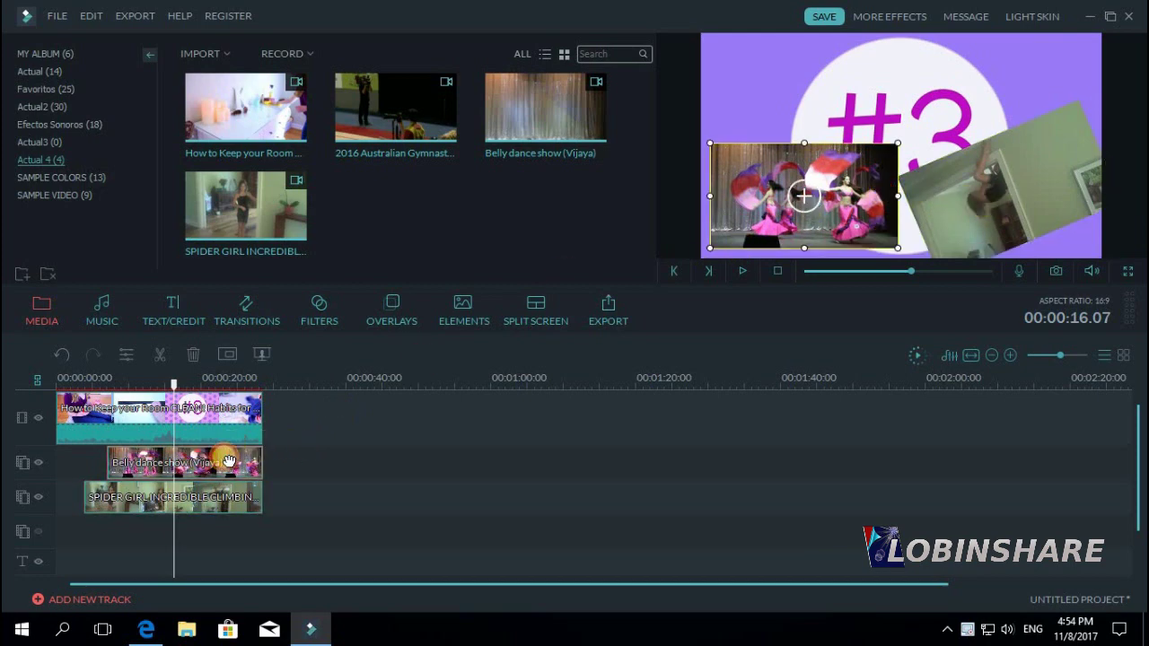
# - Apply the Spin 2 motion to the Belly dance overlay and play it back from about 00:00:02.22
pyautogui.click(130, 353)
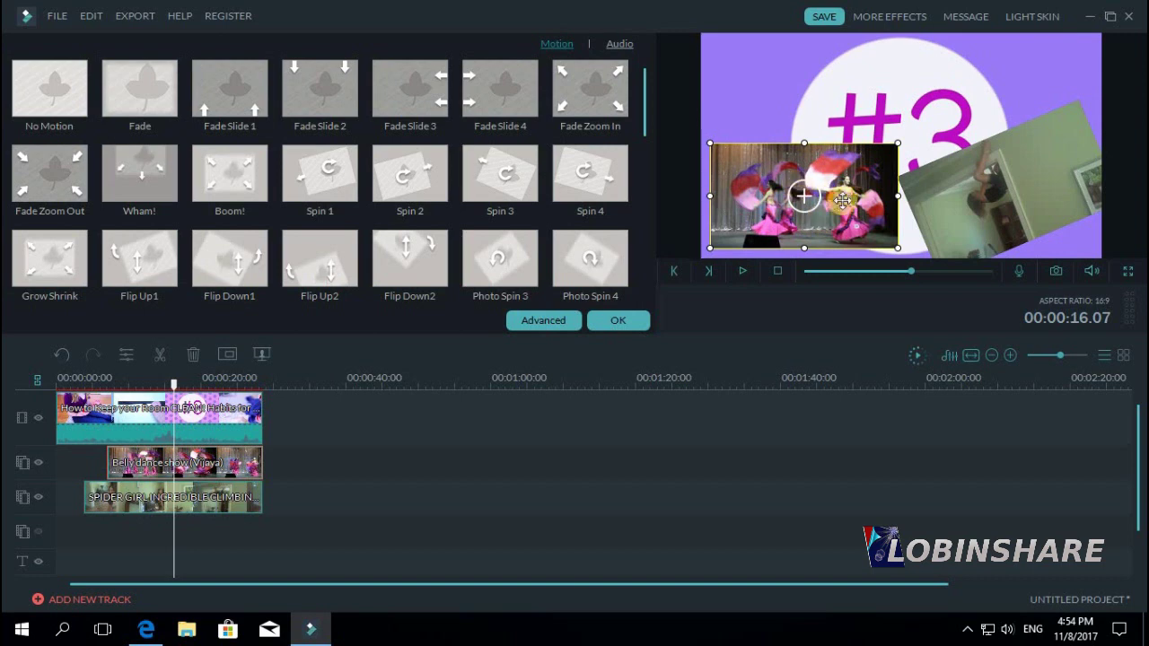
pyautogui.doubleClick(429, 184)
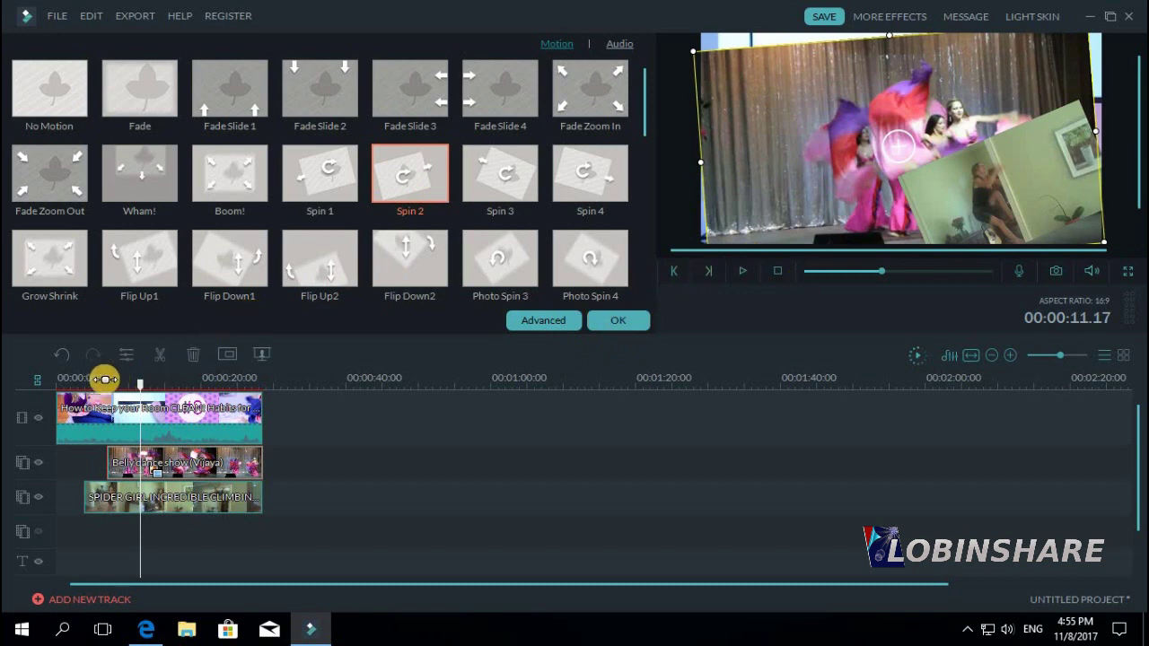
pyautogui.click(76, 380)
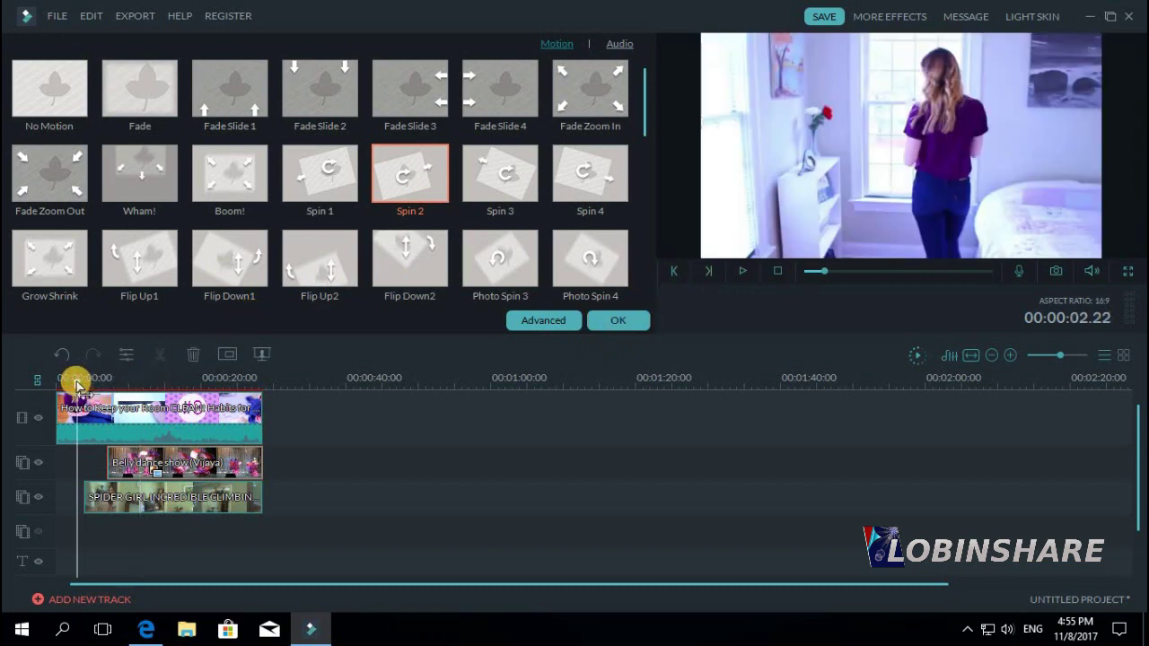
pyautogui.click(744, 279)
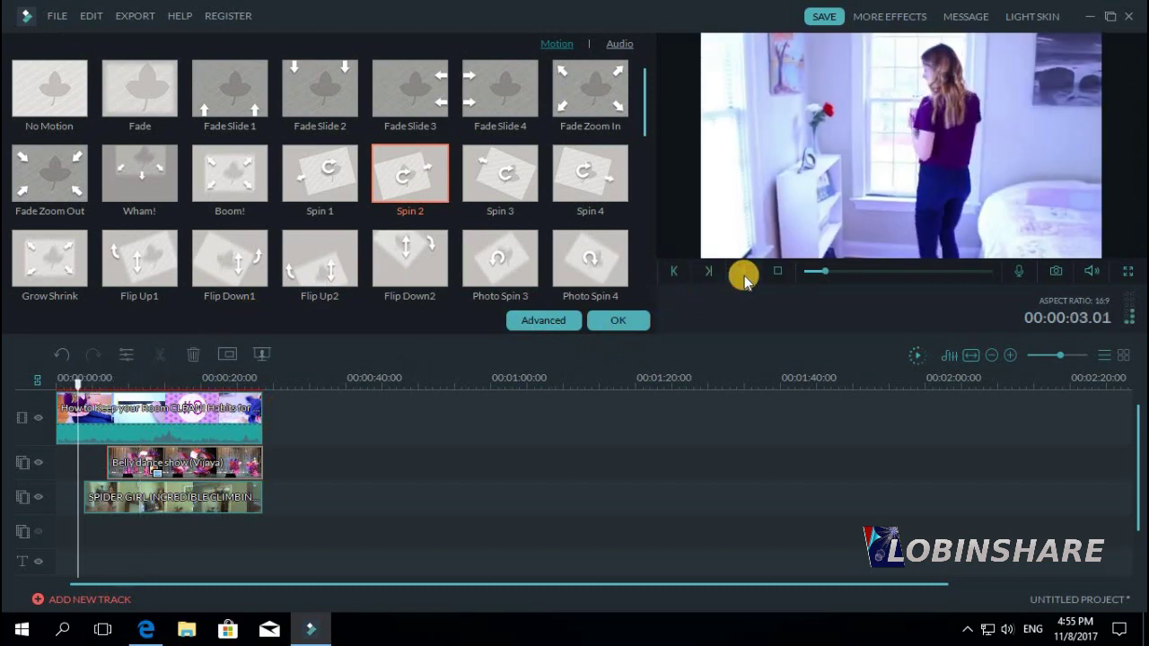
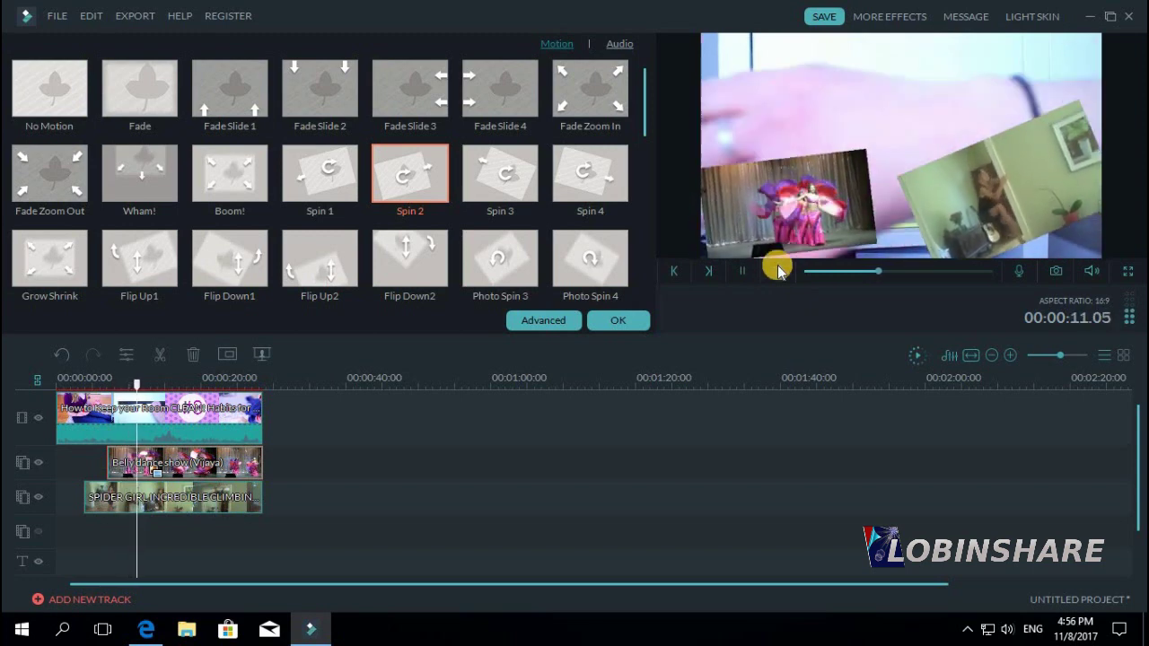
pyautogui.click(742, 270)
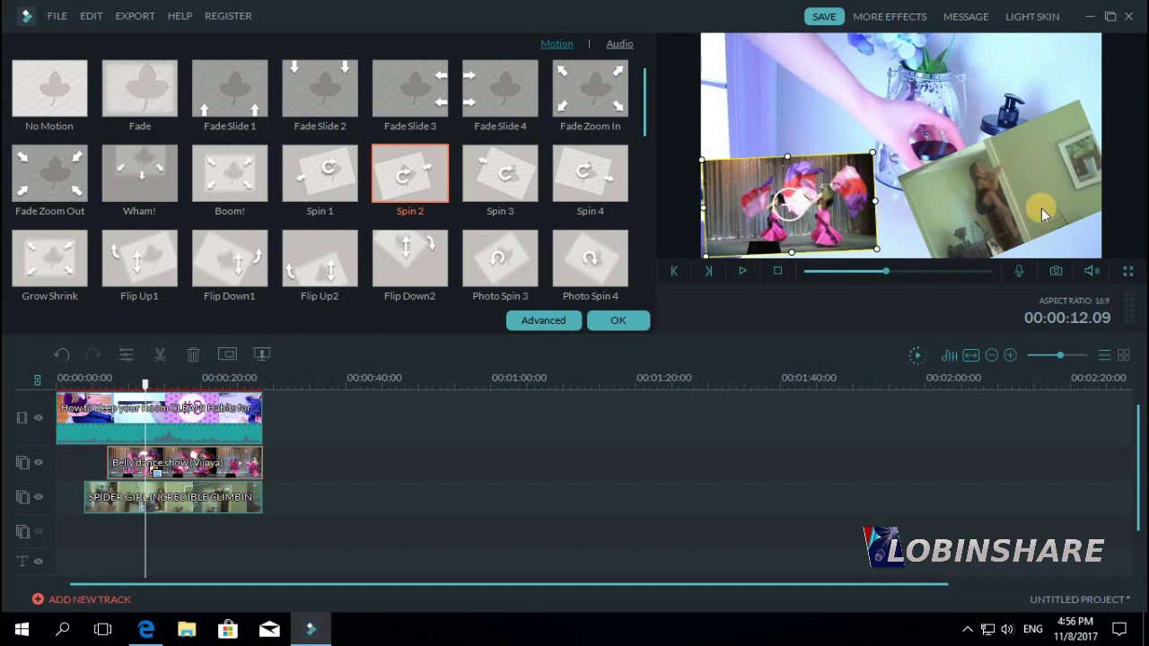
# - Apply the Flip Up2 motion to the Spider Girl overlay, shrink it to about a third of the frame width and place it in the frame's upper-right corner
pyautogui.click(236, 507)
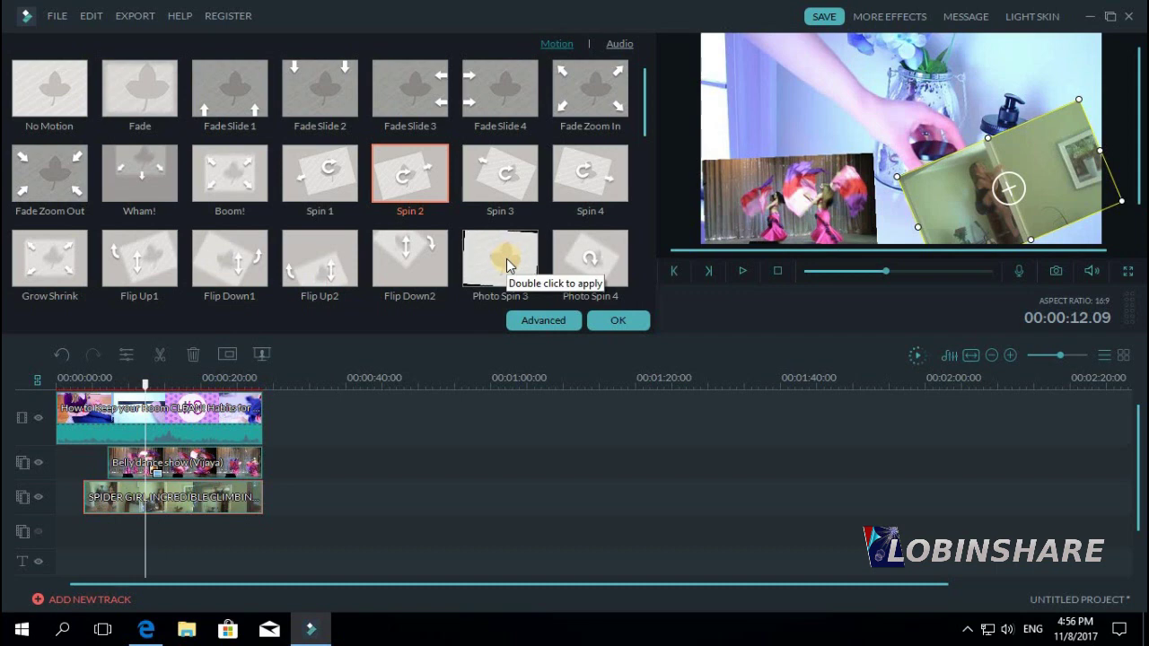
pyautogui.doubleClick(348, 278)
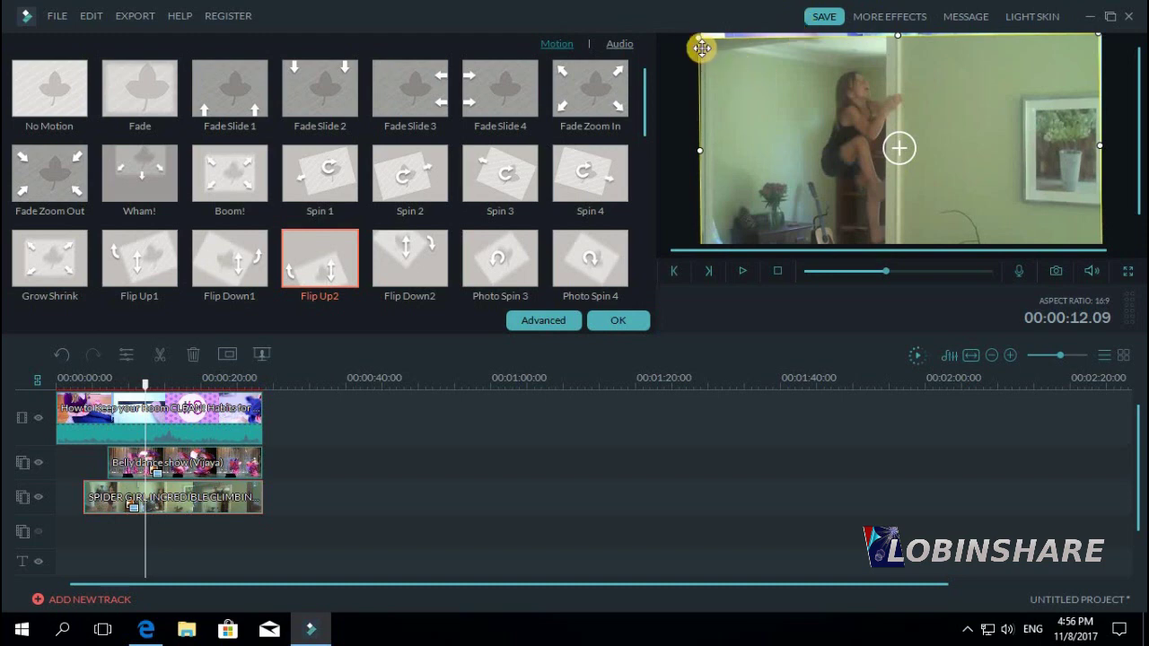
pyautogui.moveTo(700, 40); pyautogui.dragTo(846, 185)
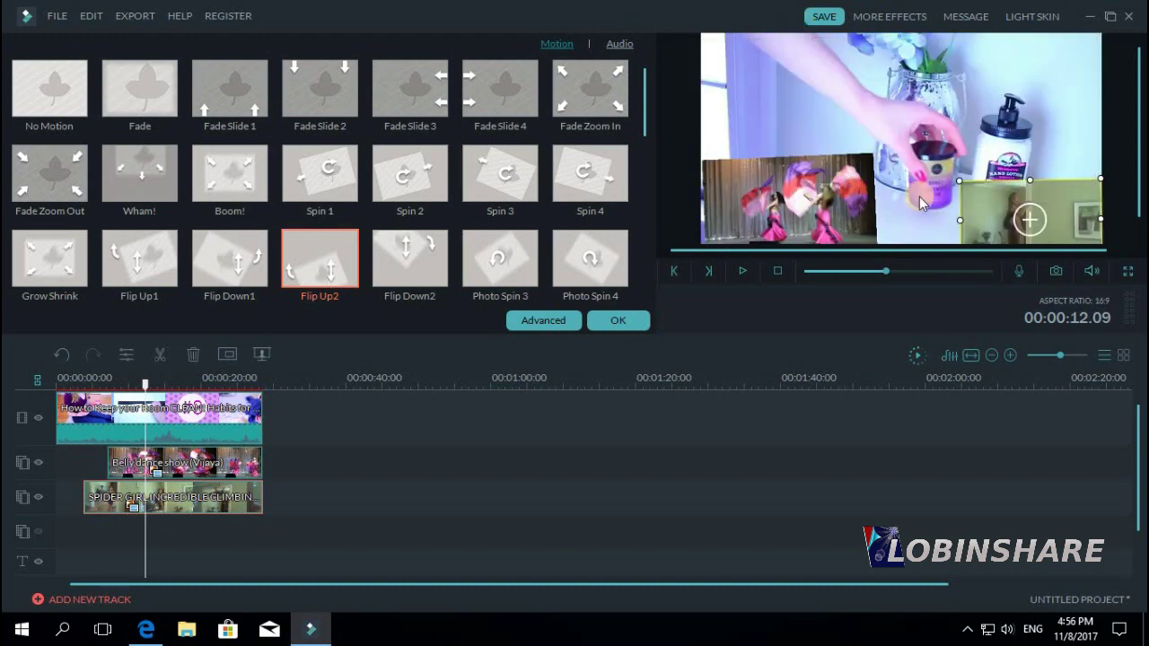
pyautogui.moveTo(988, 206); pyautogui.dragTo(989, 60)
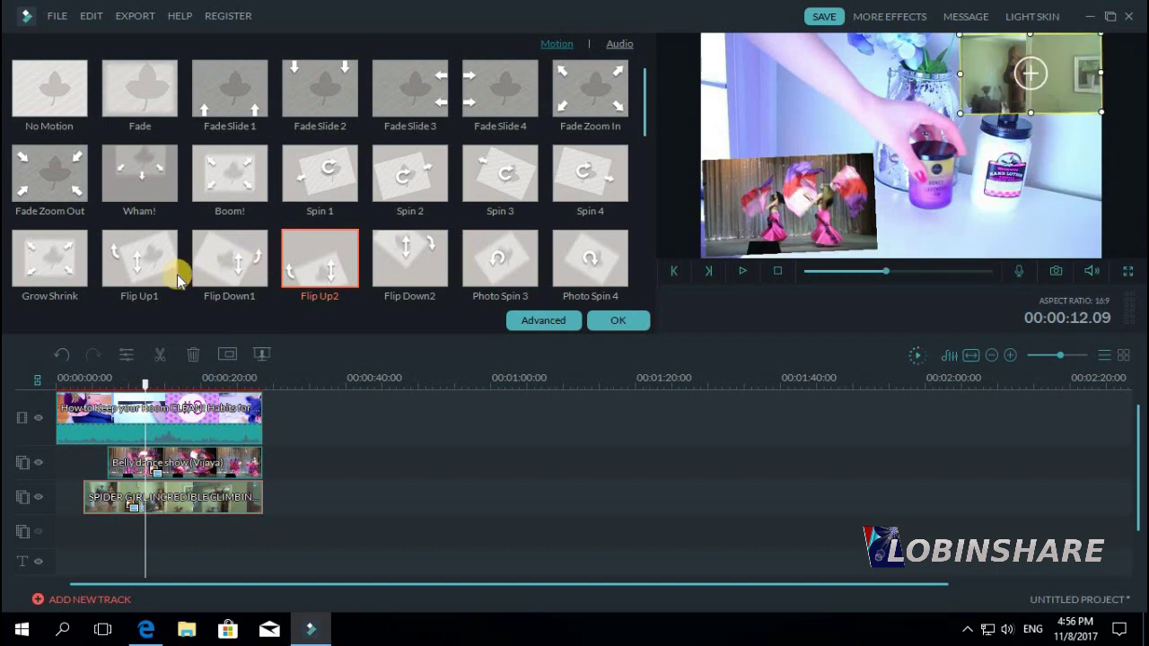
# - Play the composition from the start, and move the Spider Girl overlay slightly lower and tilt it slightly clockwise
pyautogui.moveTo(69, 372); pyautogui.dragTo(58, 381)
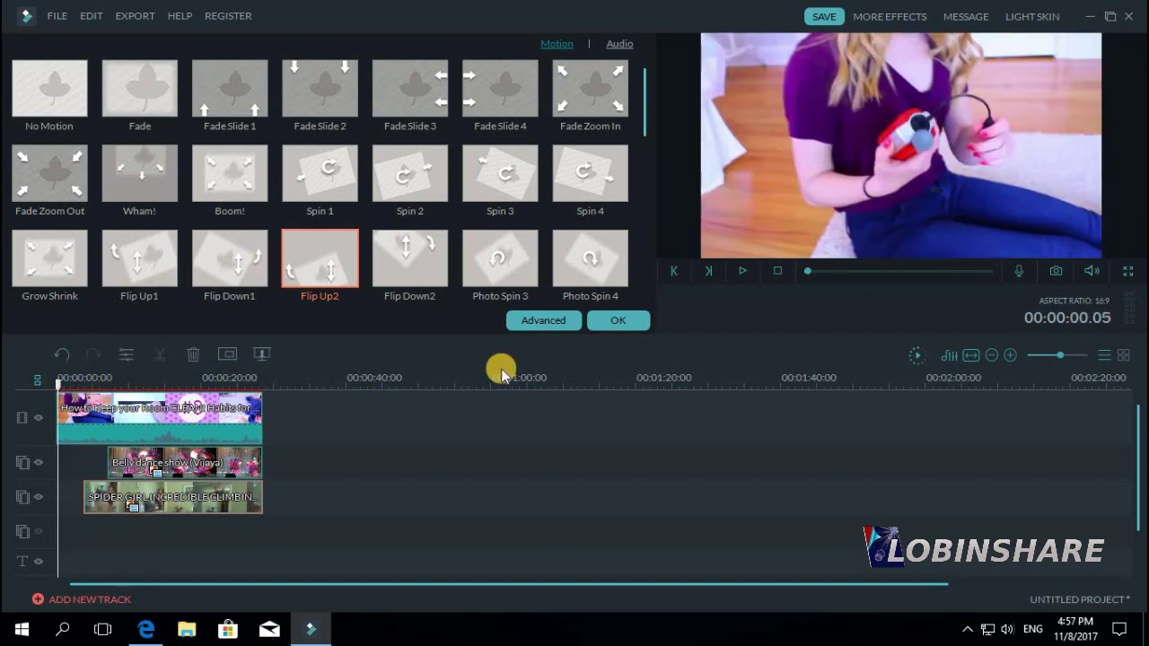
pyautogui.click(742, 274)
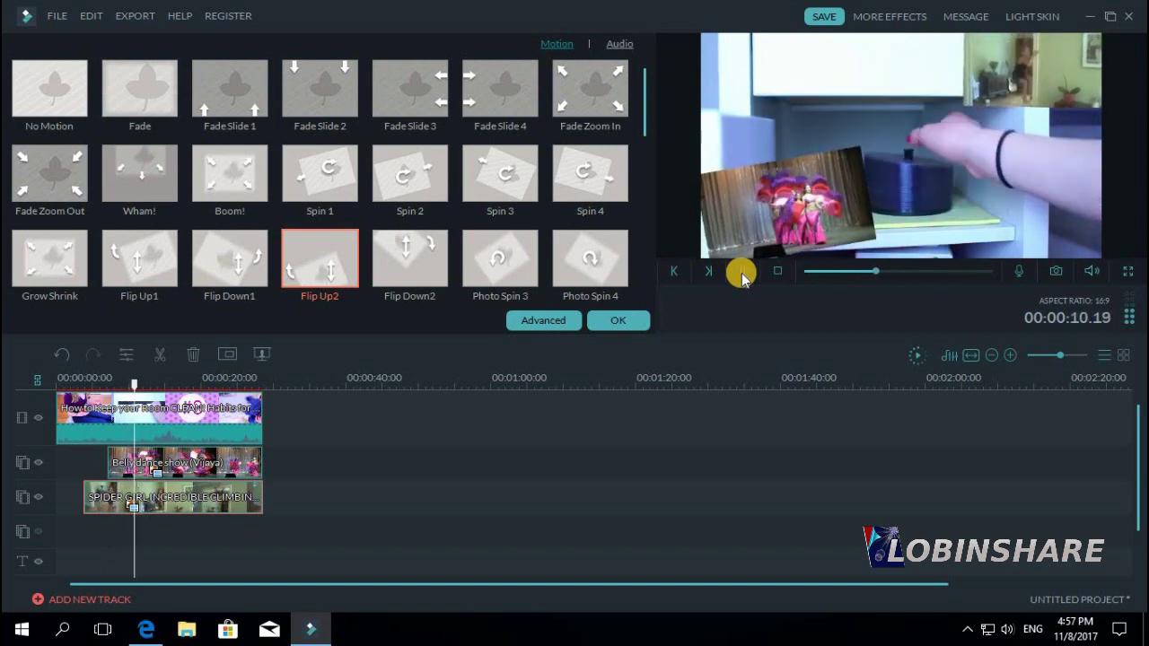
pyautogui.click(742, 274)
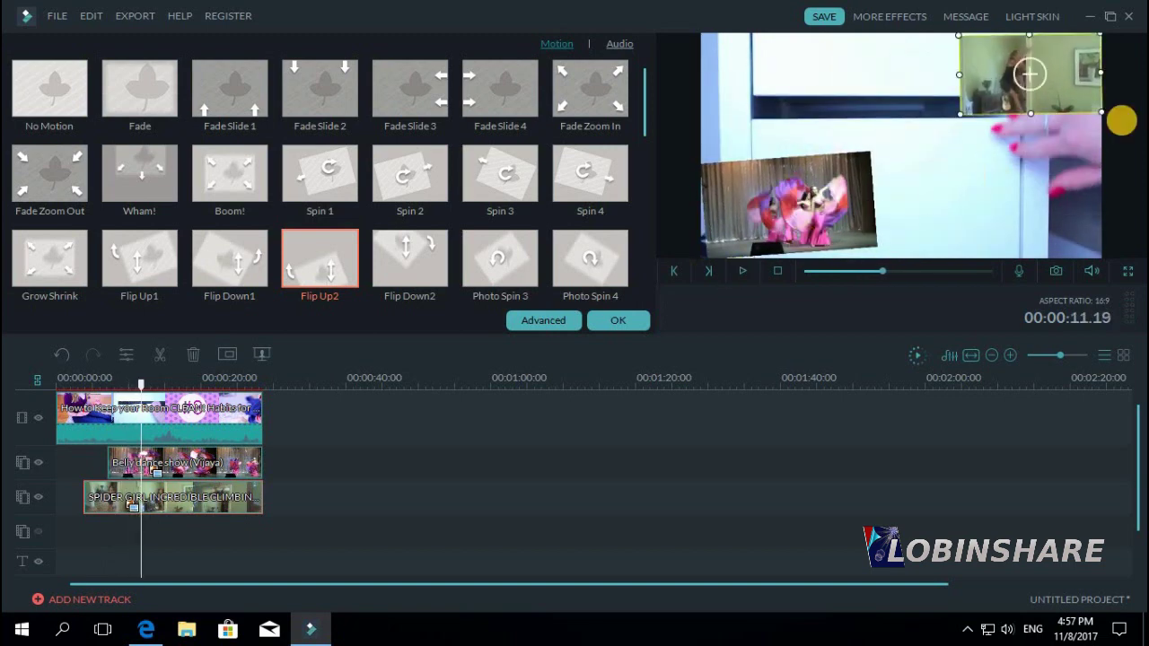
pyautogui.moveTo(1086, 108); pyautogui.dragTo(1085, 112)
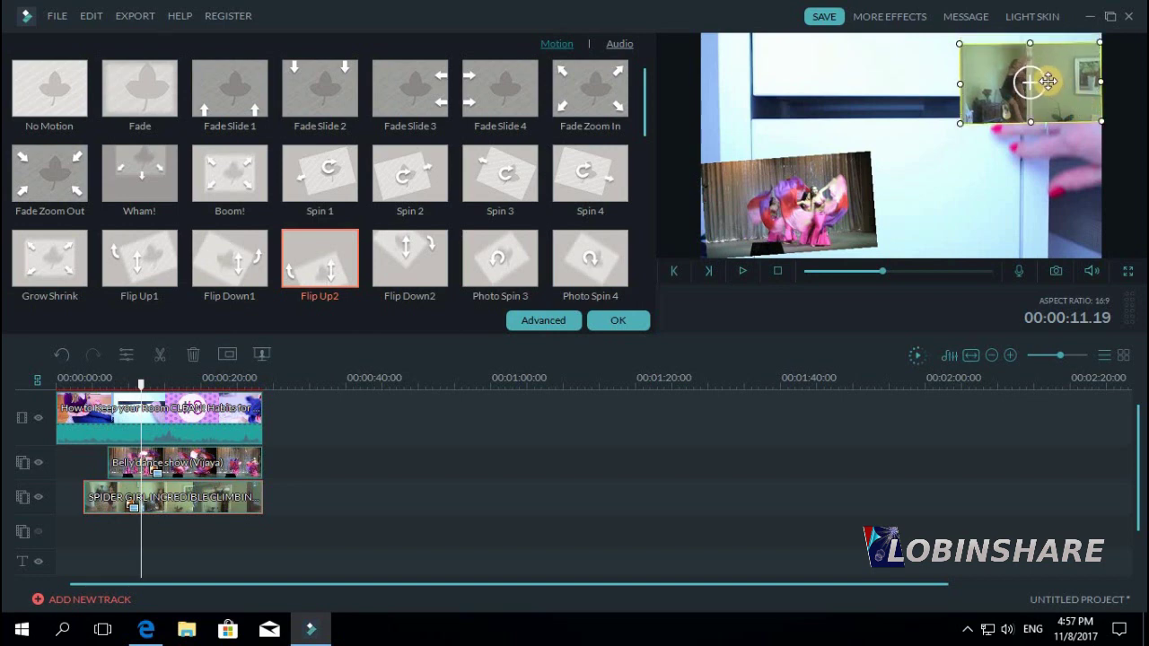
pyautogui.moveTo(1044, 78); pyautogui.dragTo(1045, 80)
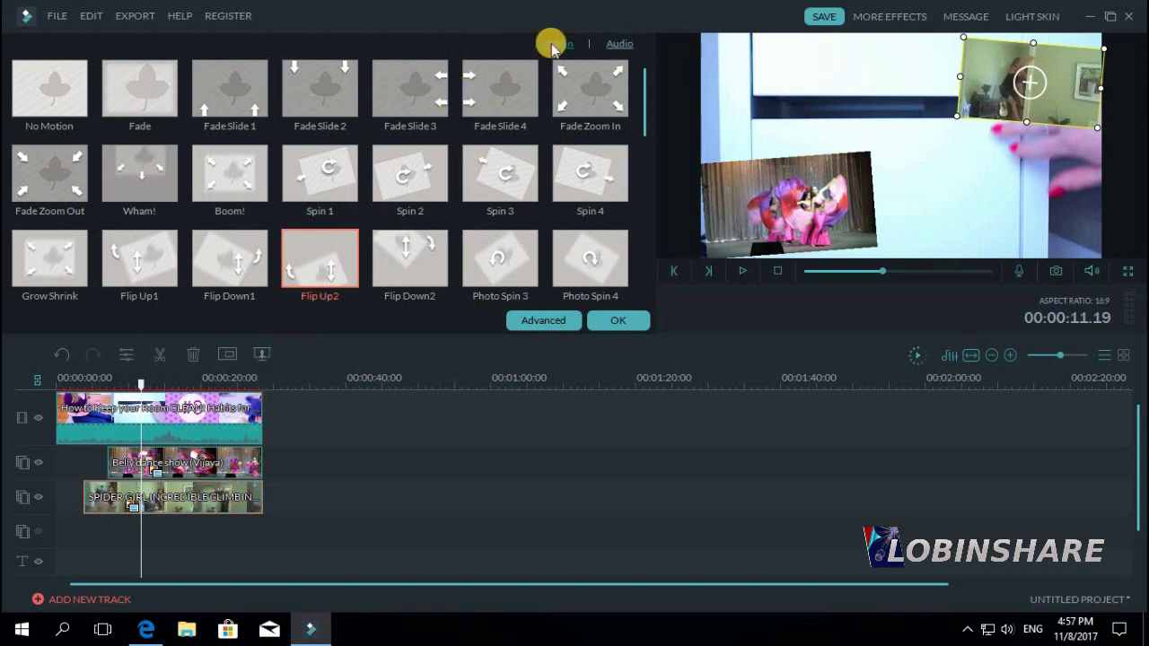
# - Examine the audio settings of the Spider Girl and Belly dance overlays and return to the motion effects
pyautogui.click(624, 44)
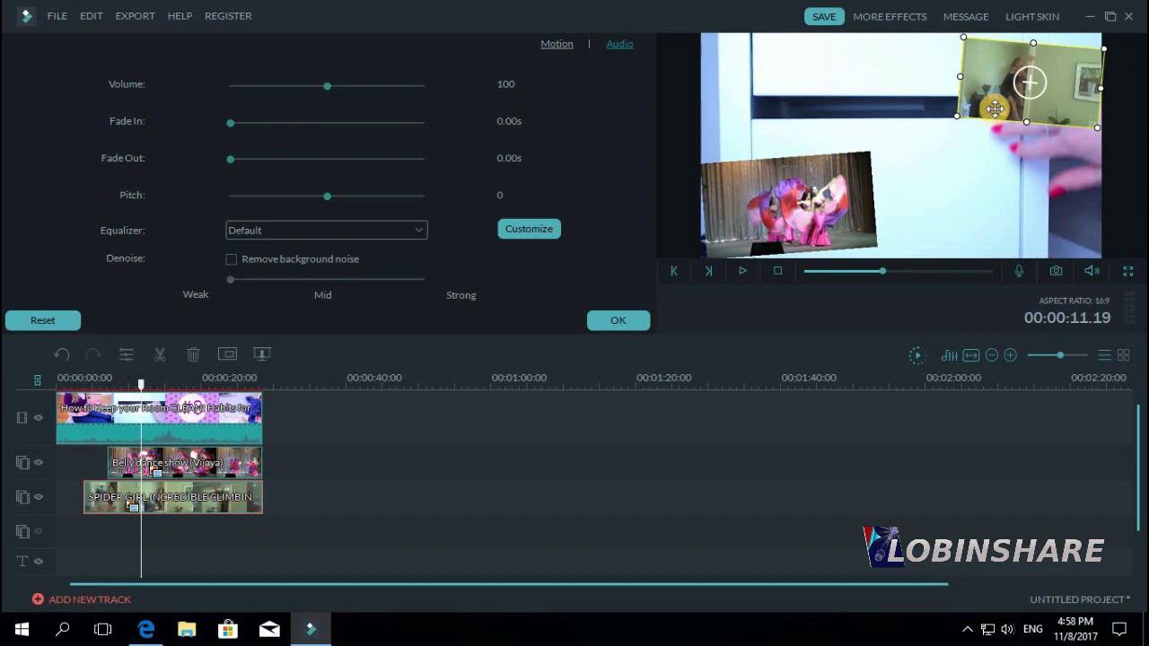
pyautogui.click(839, 192)
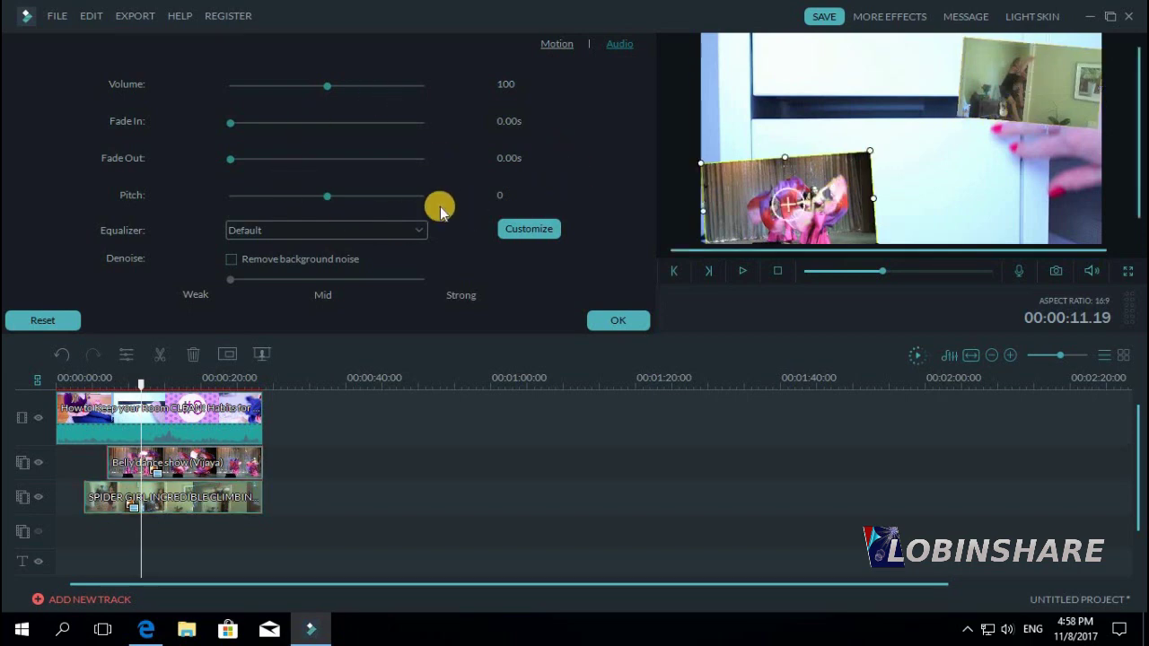
pyautogui.click(555, 45)
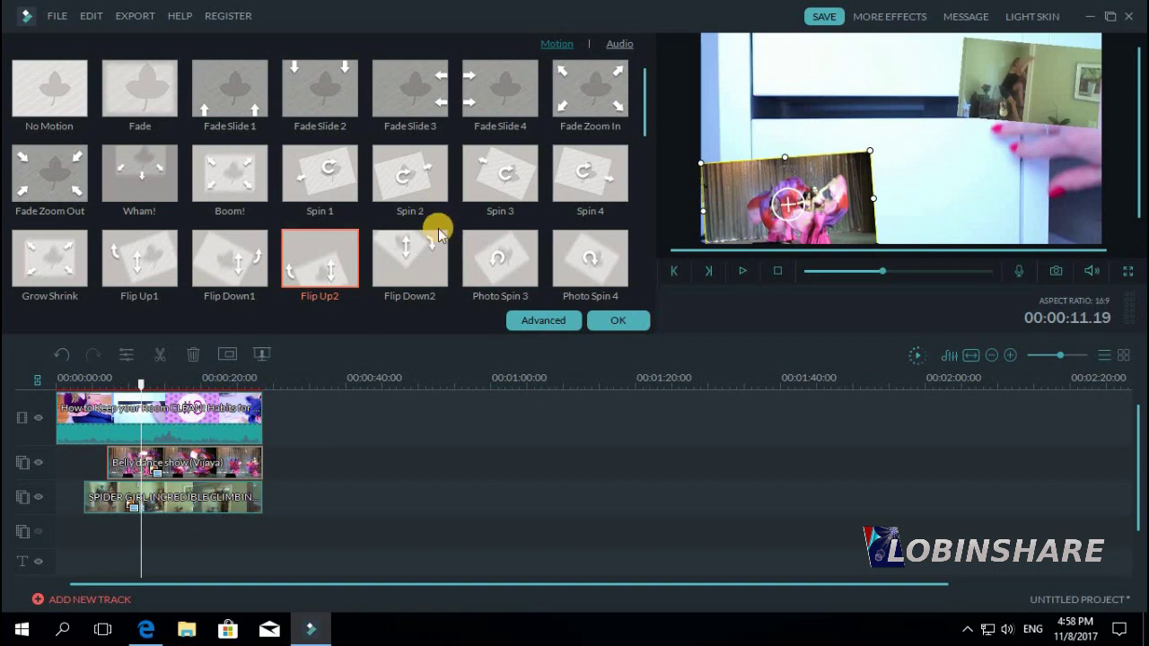
# - Apply the heart-shaped mask to the Belly dance overlay in the advanced PIP settings and preview it there
pyautogui.click(562, 320)
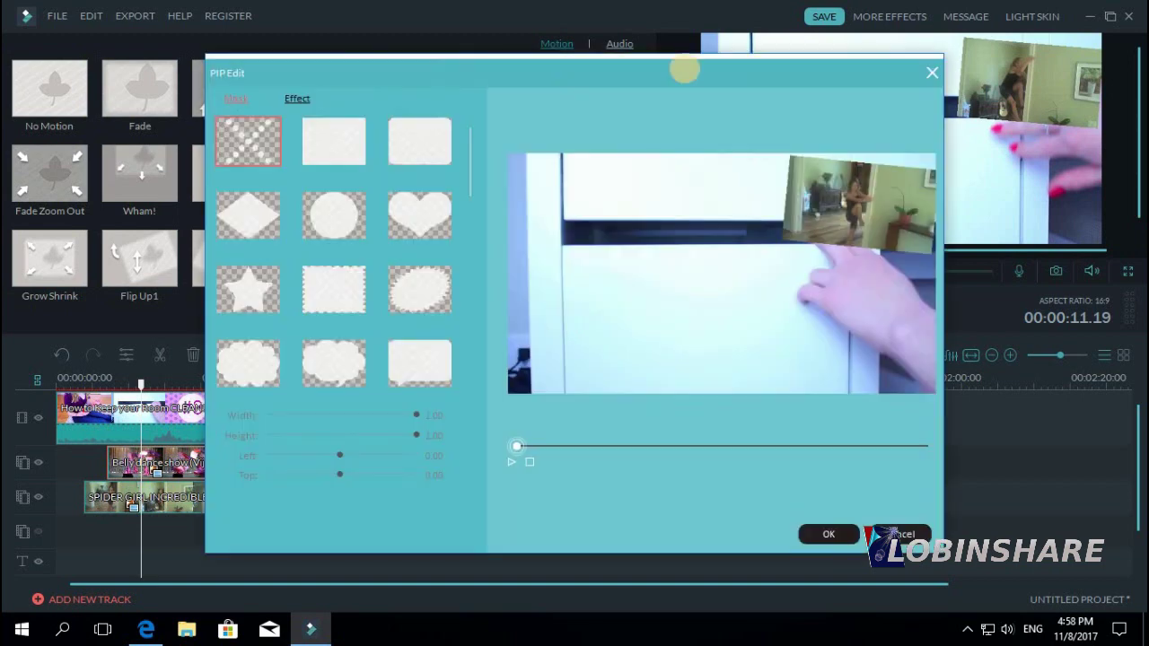
pyautogui.moveTo(685, 69); pyautogui.dragTo(669, 250)
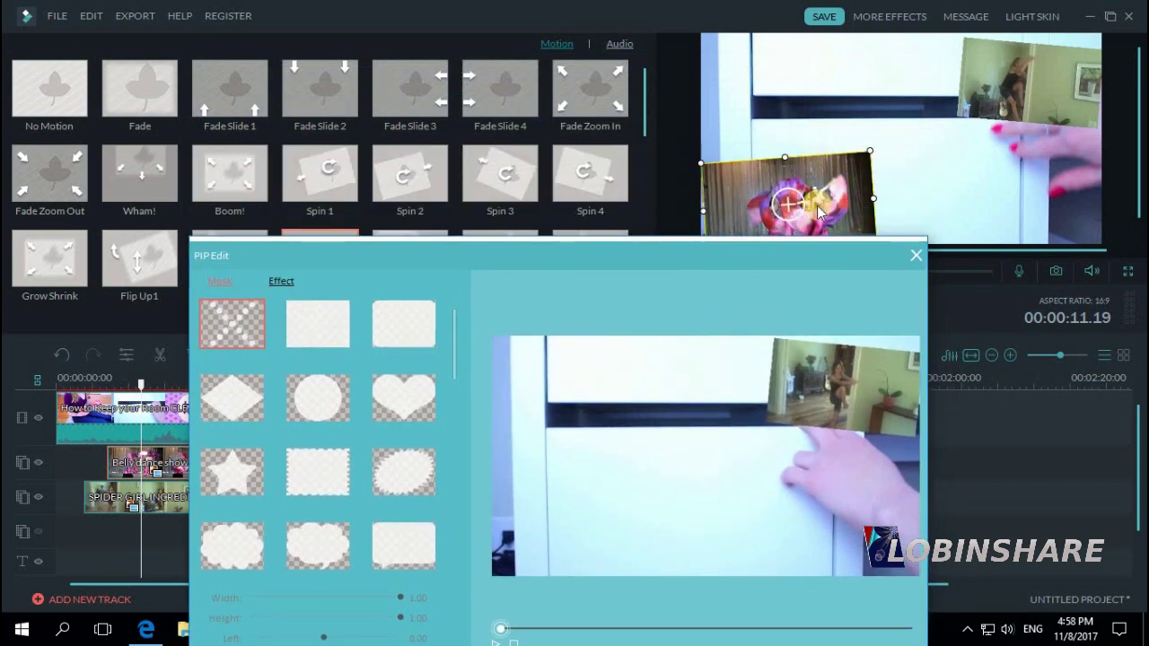
pyautogui.moveTo(650, 255); pyautogui.dragTo(478, 78)
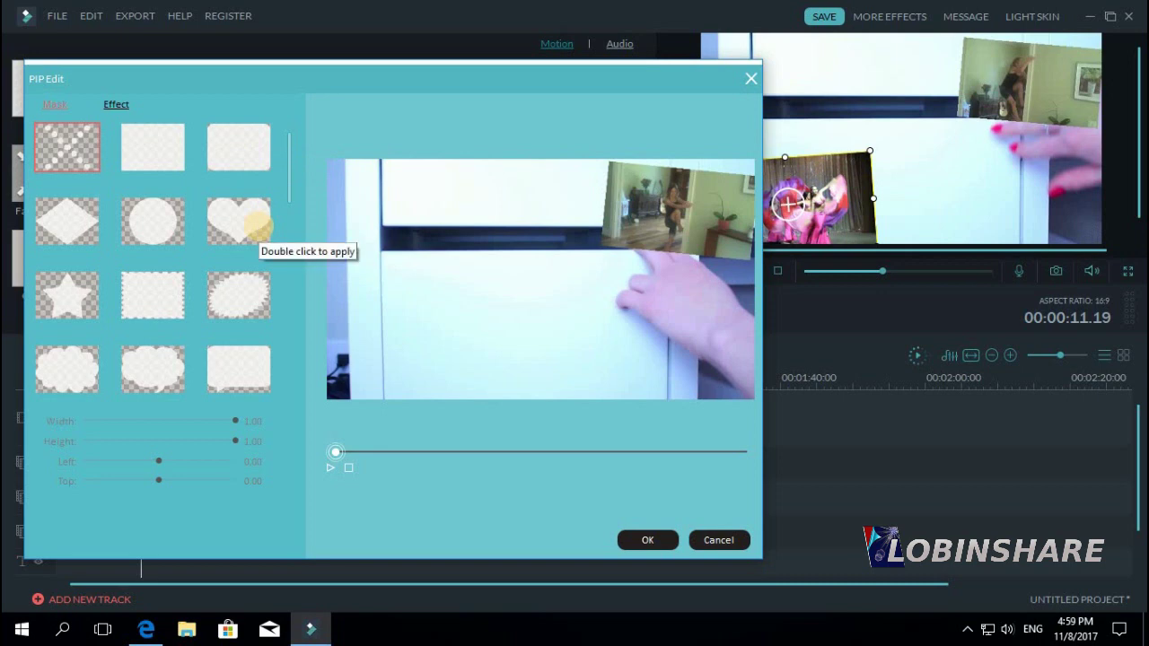
pyautogui.click(259, 228)
pyautogui.click(258, 228)
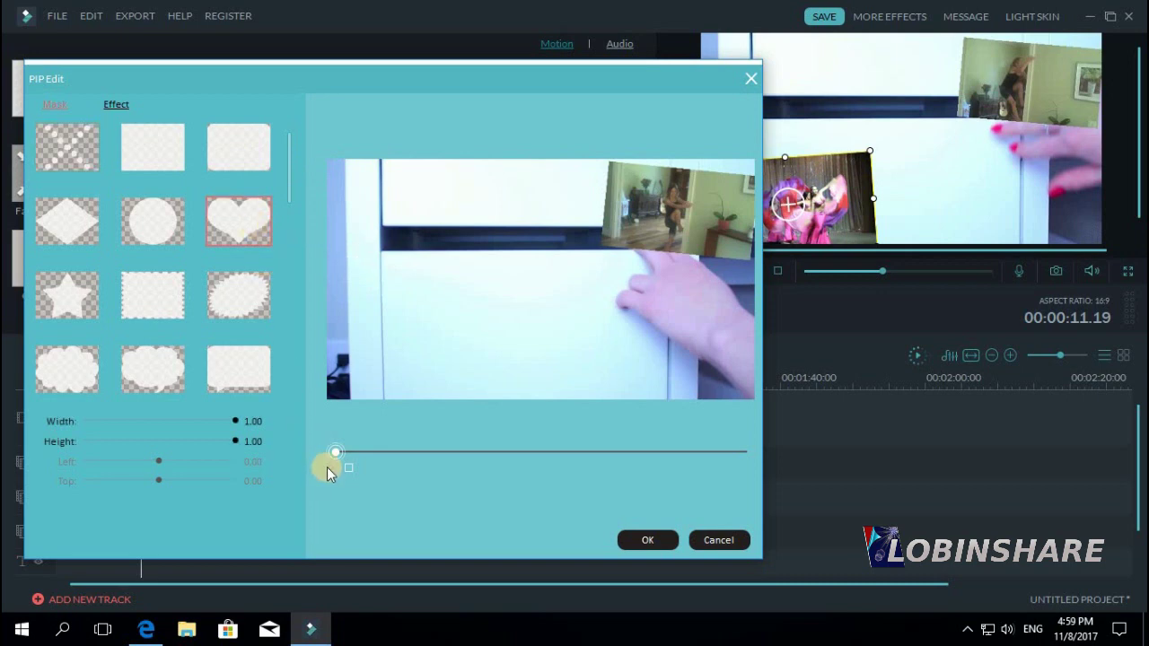
pyautogui.click(327, 469)
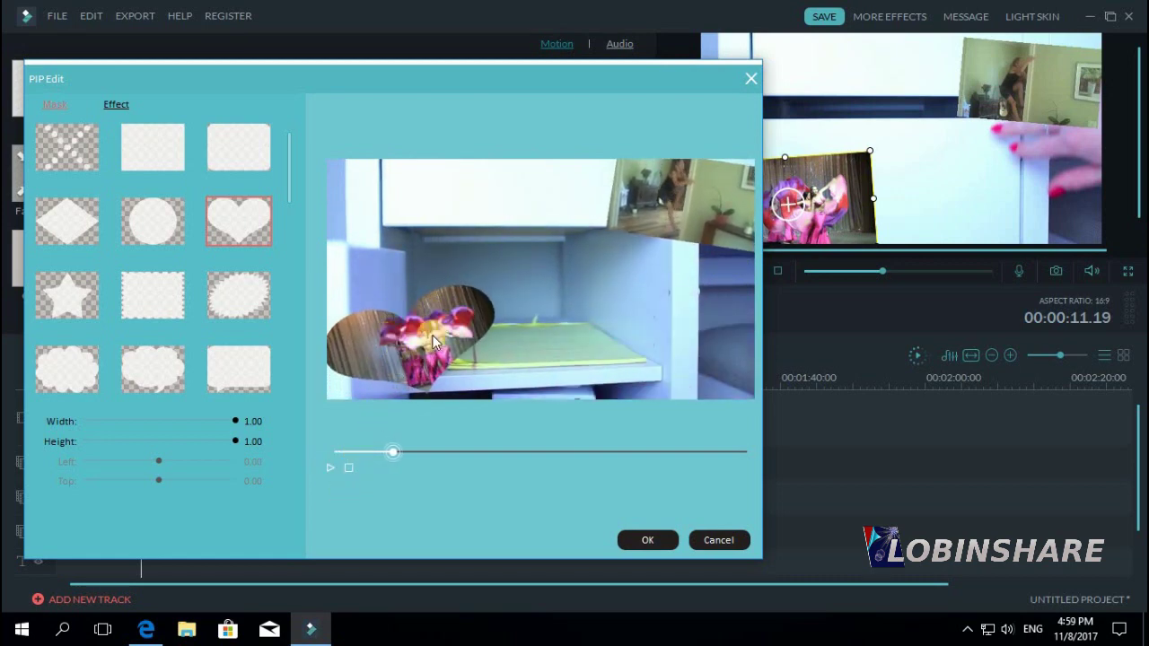
pyautogui.click(646, 541)
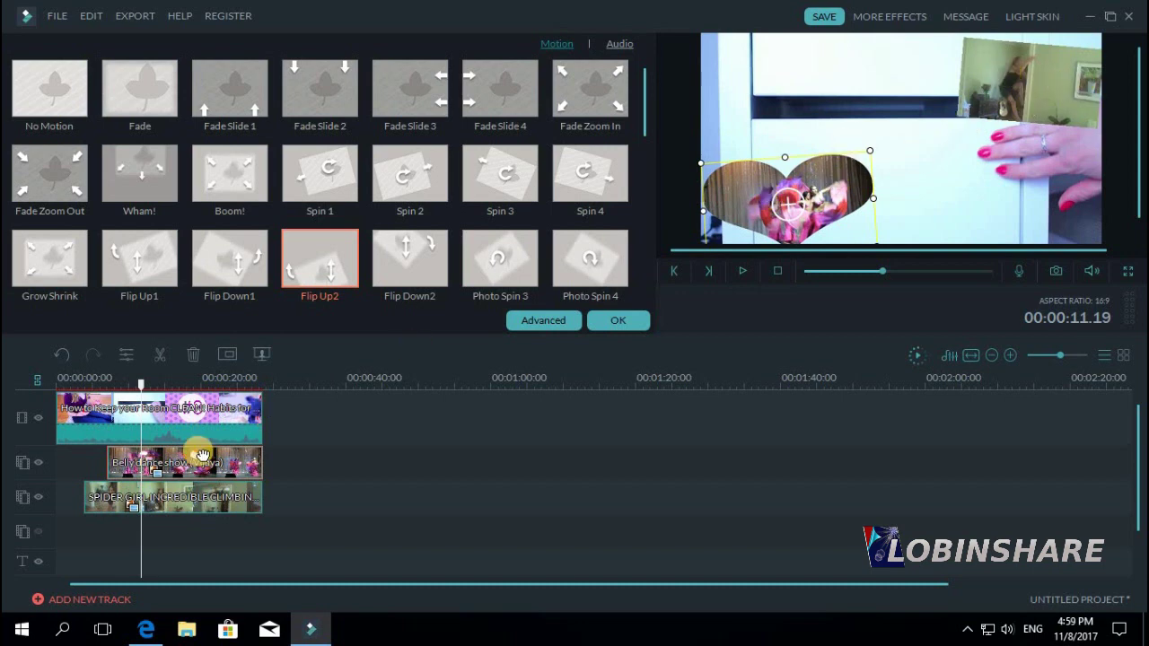
# - Apply the cloud-shaped speech bubble mask to the Spider Girl overlay in the advanced PIP settings and close the clip's settings
pyautogui.click(165, 507)
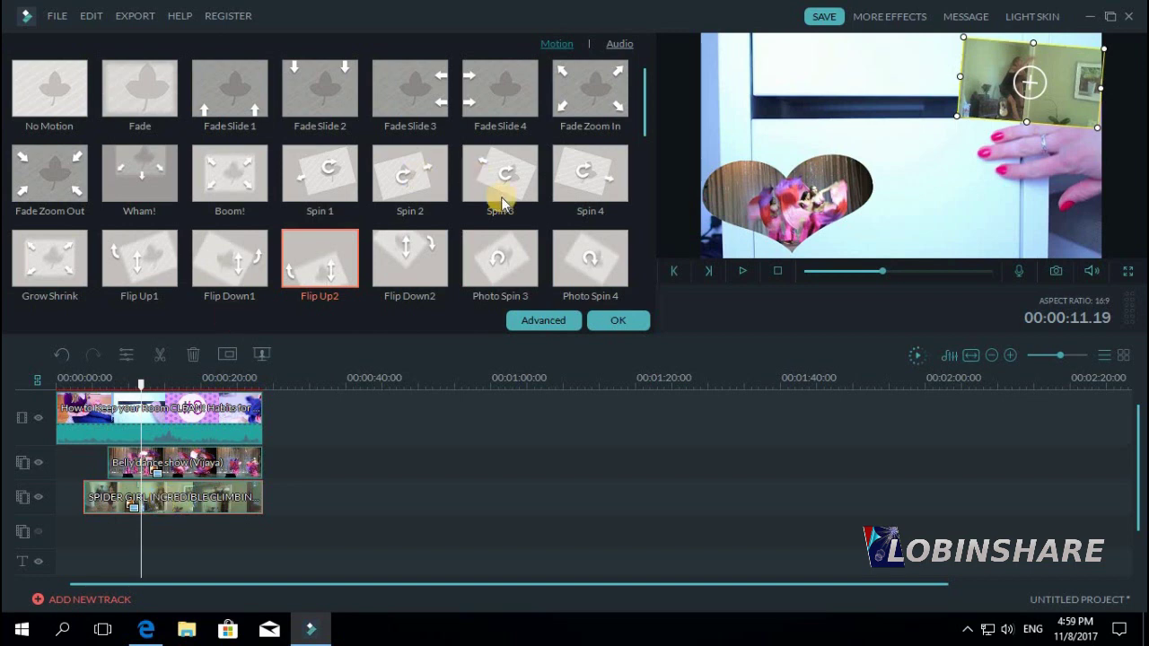
pyautogui.click(534, 320)
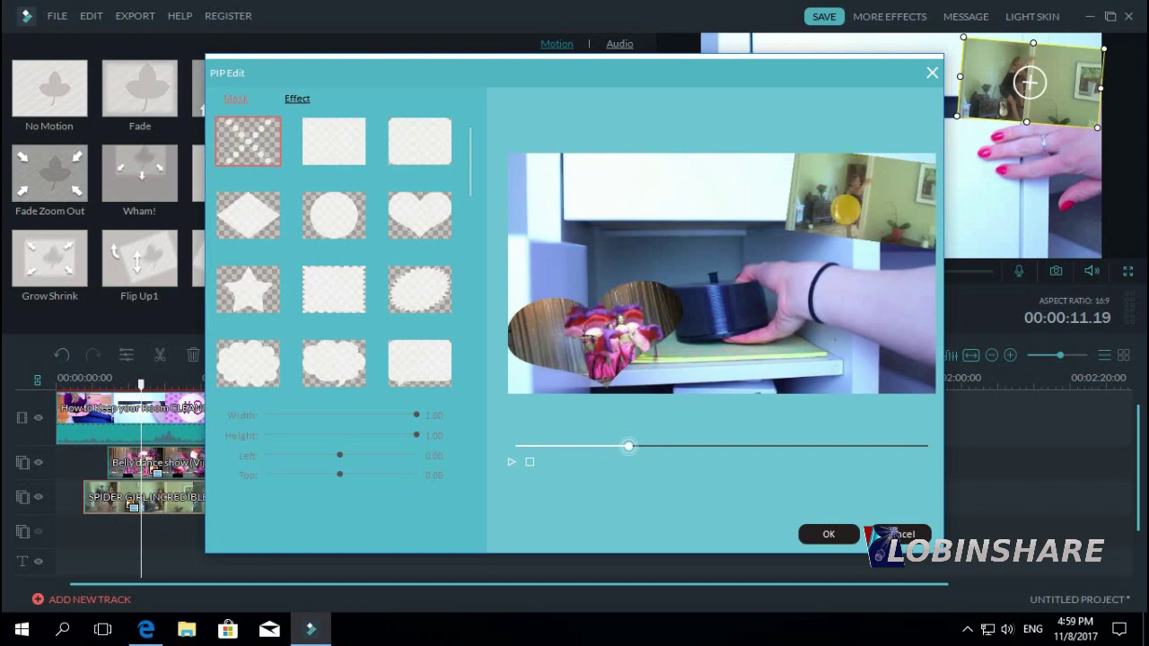
pyautogui.doubleClick(327, 368)
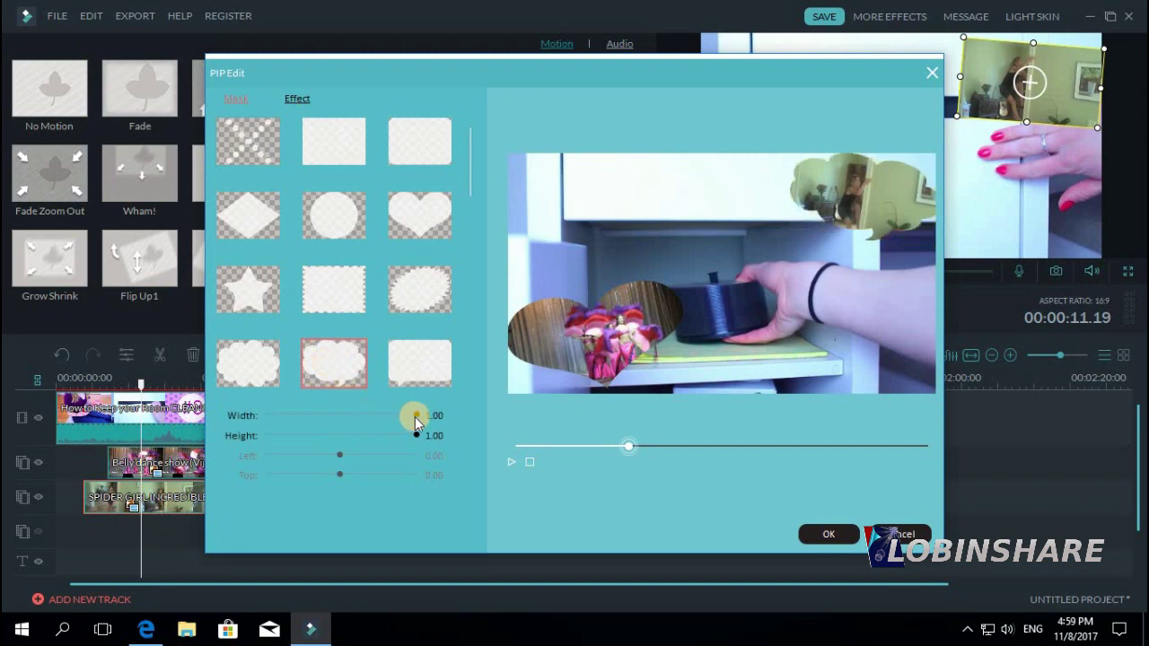
pyautogui.moveTo(414, 417)
pyautogui.mouseDown()
pyautogui.moveTo(370, 419)
pyautogui.moveTo(425, 410)
pyautogui.moveTo(403, 436)
pyautogui.moveTo(377, 436)
pyautogui.moveTo(427, 435)
pyautogui.mouseUp()
pyautogui.click(830, 534)
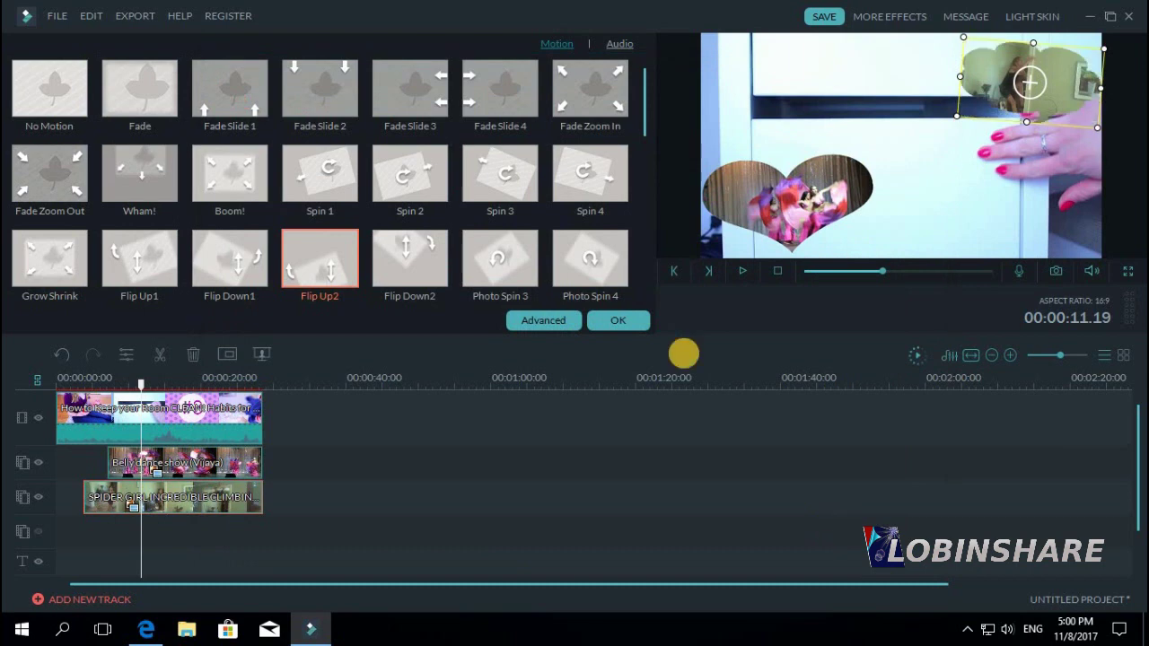
pyautogui.click(629, 321)
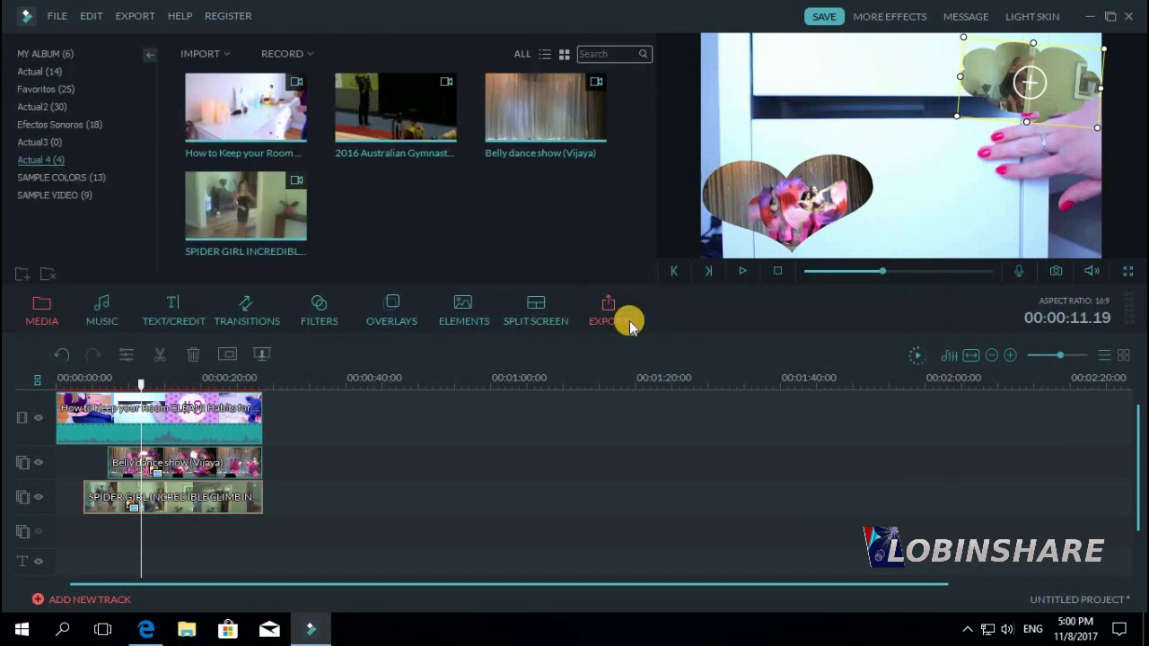
# - Play the composition from the start to check both masked overlays, and pause at about 00:00:09.13
pyautogui.click(58, 383)
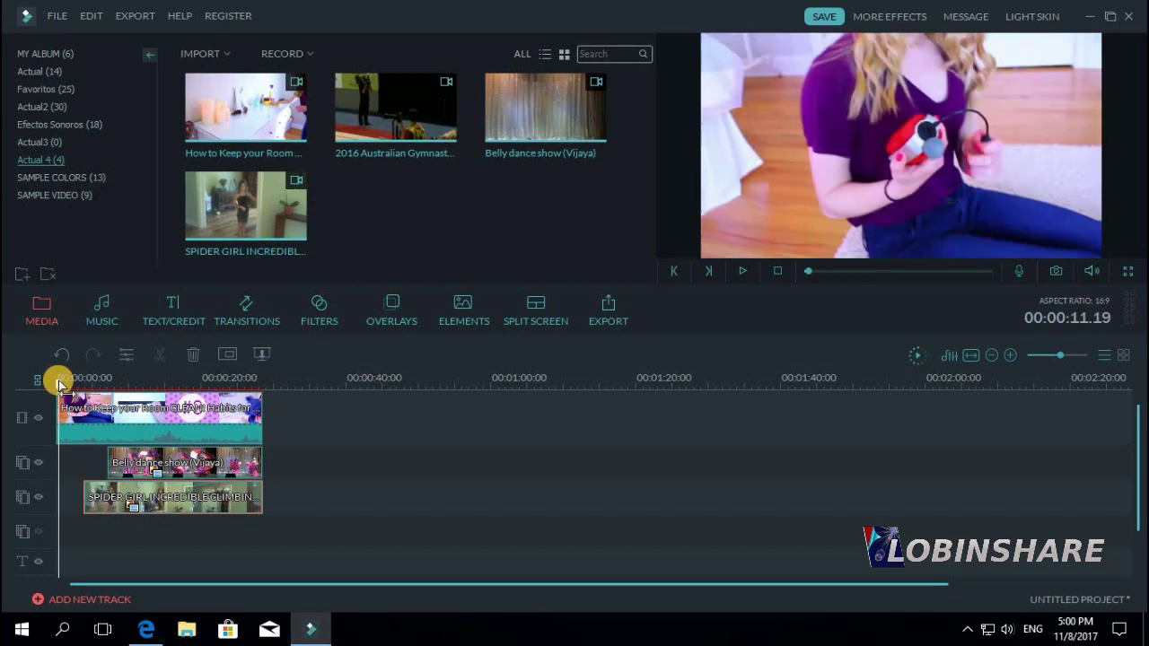
pyautogui.click(742, 271)
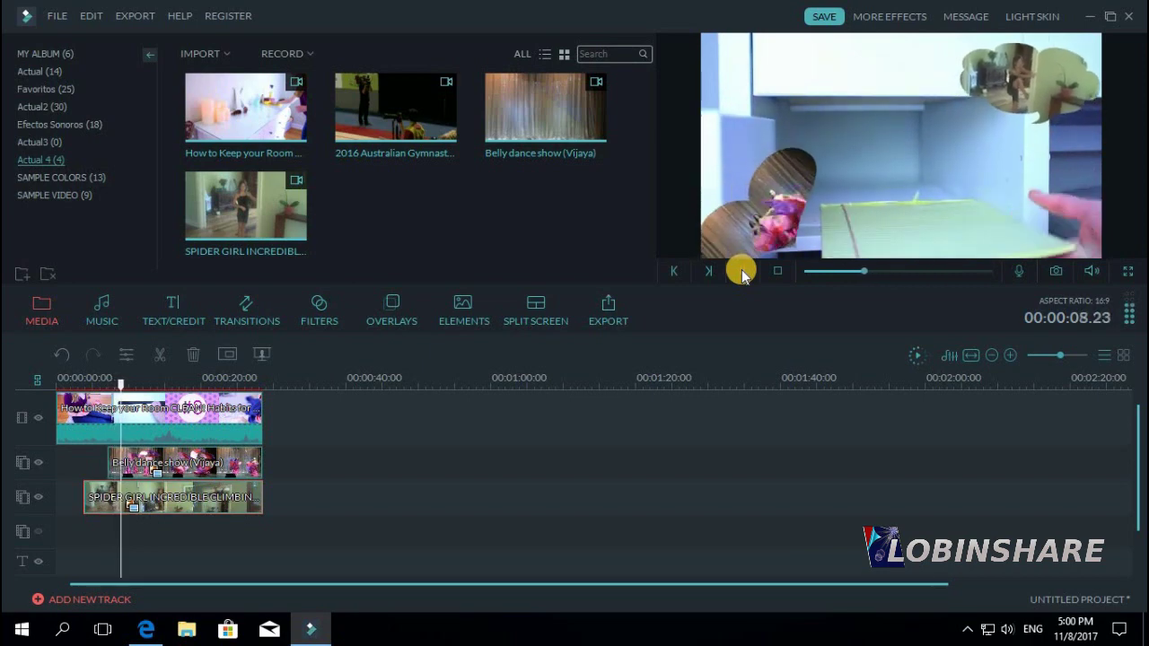
pyautogui.click(741, 271)
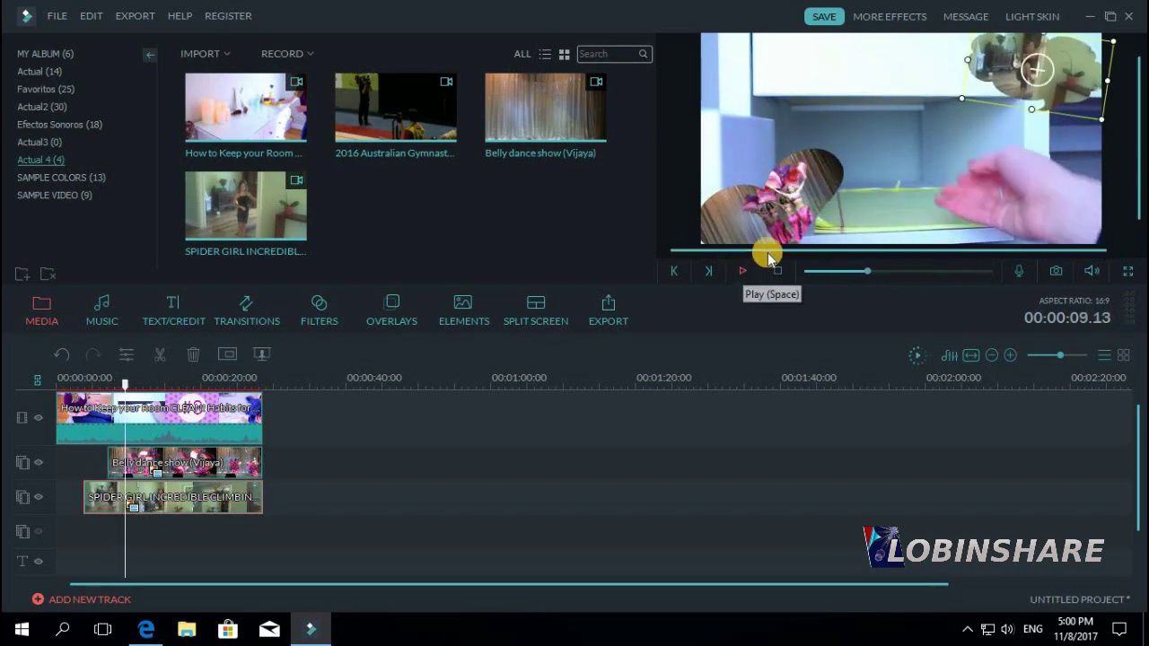
# - Set the Belly dance overlay's audio volume to 0
pyautogui.click(788, 224)
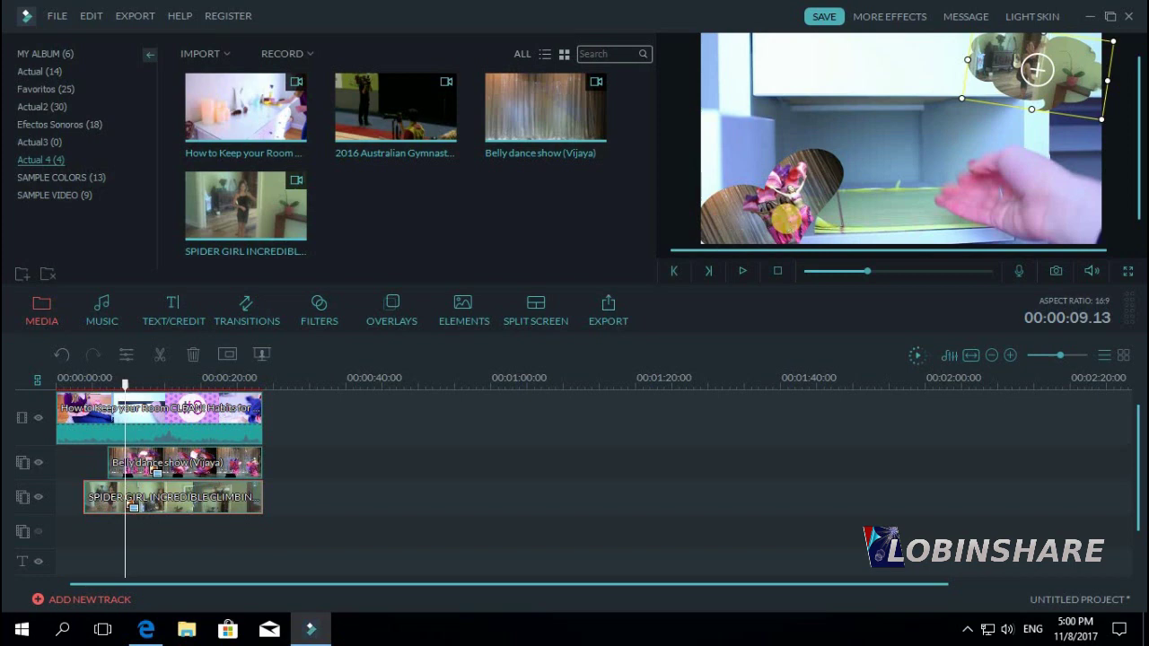
pyautogui.click(218, 462)
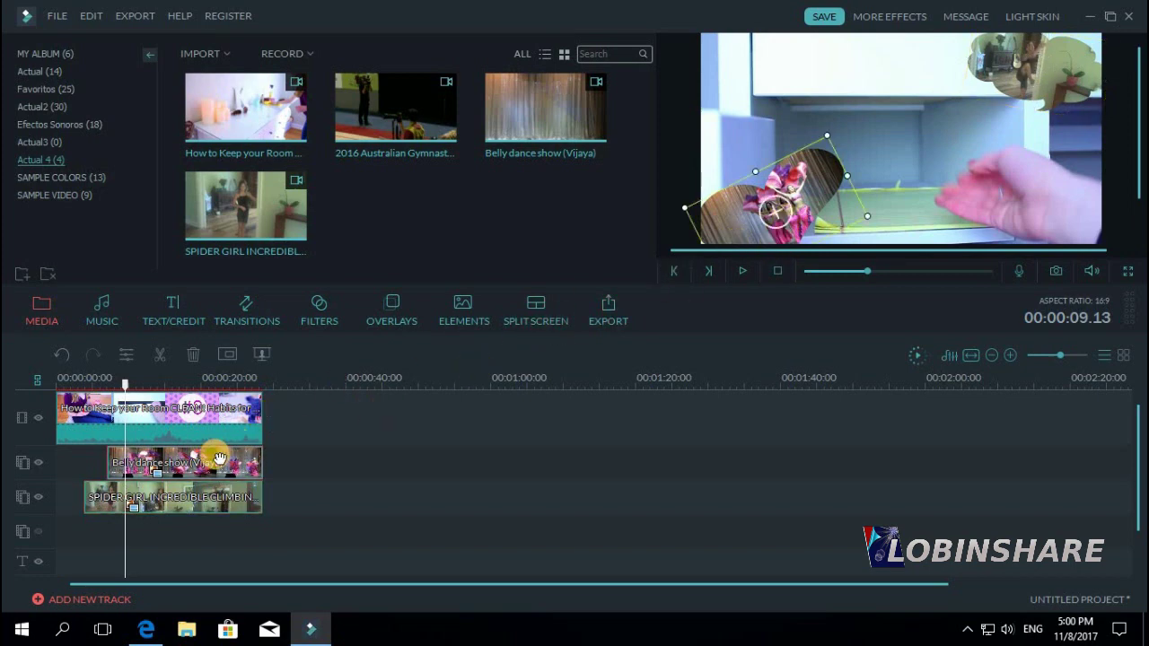
pyautogui.click(130, 359)
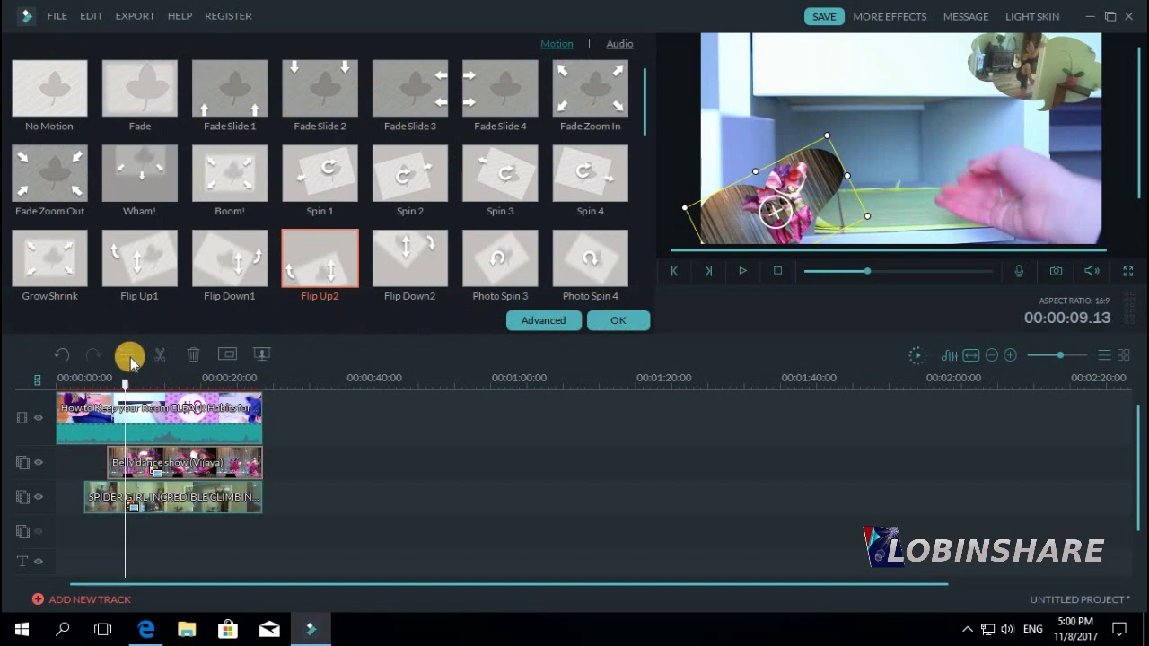
pyautogui.click(615, 45)
pyautogui.moveTo(328, 84); pyautogui.dragTo(163, 90)
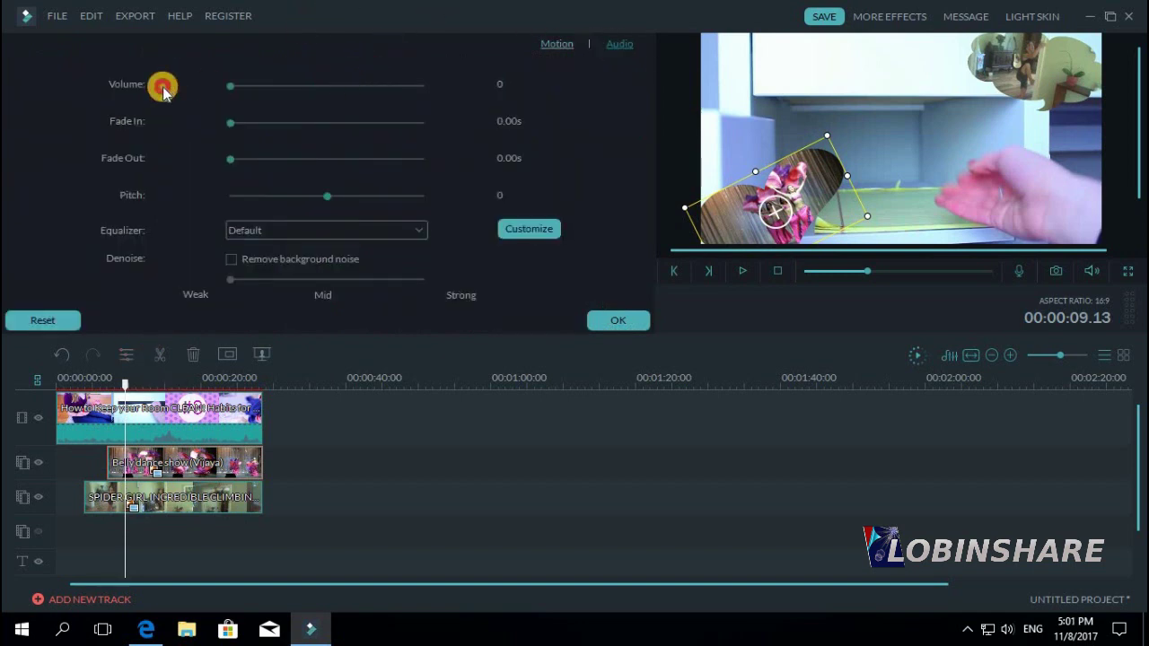
pyautogui.click(614, 323)
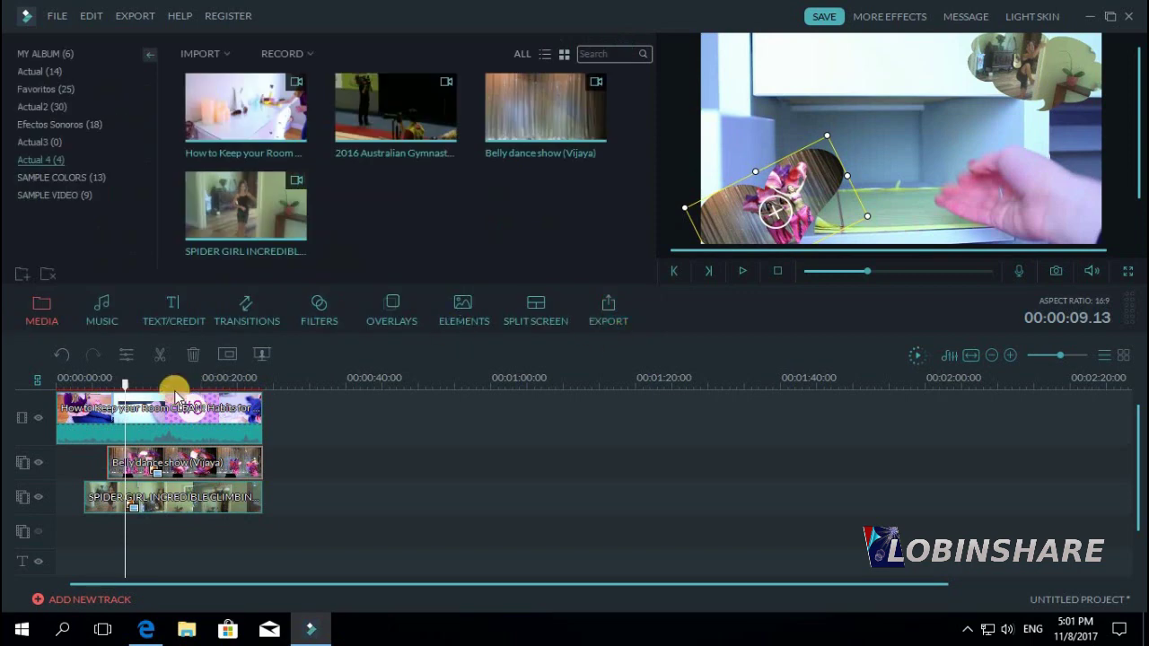
# - Play the composition from 00:00:02.14 to check the sound and overlays, and pause at about 00:00:12.01
pyautogui.click(75, 384)
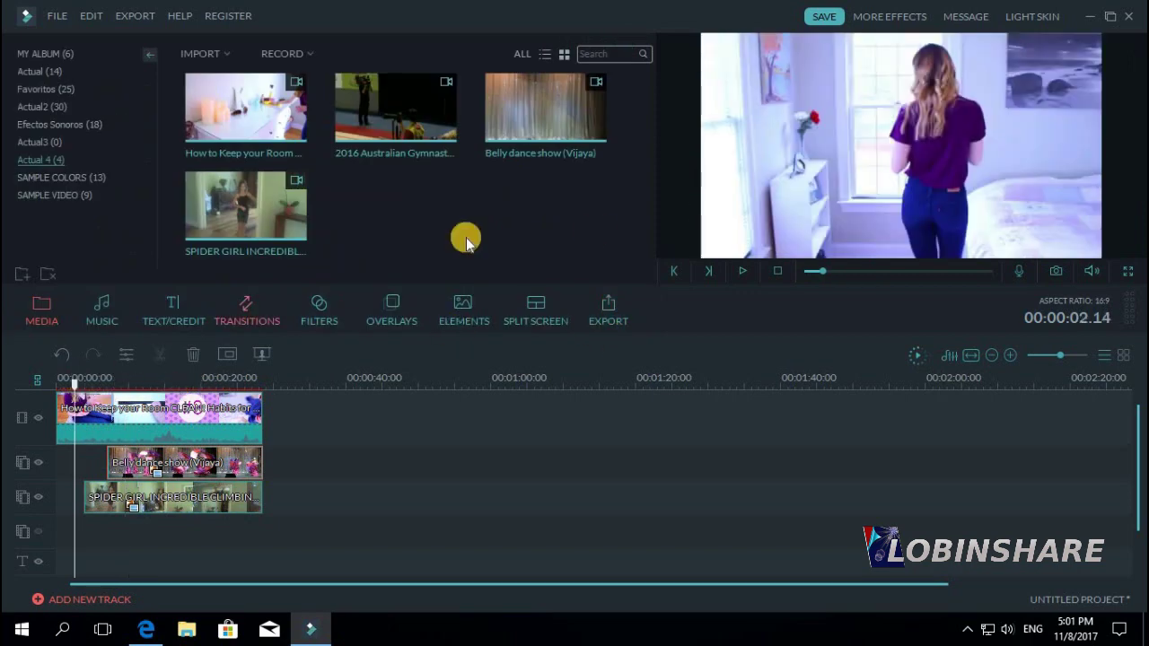
pyautogui.click(743, 271)
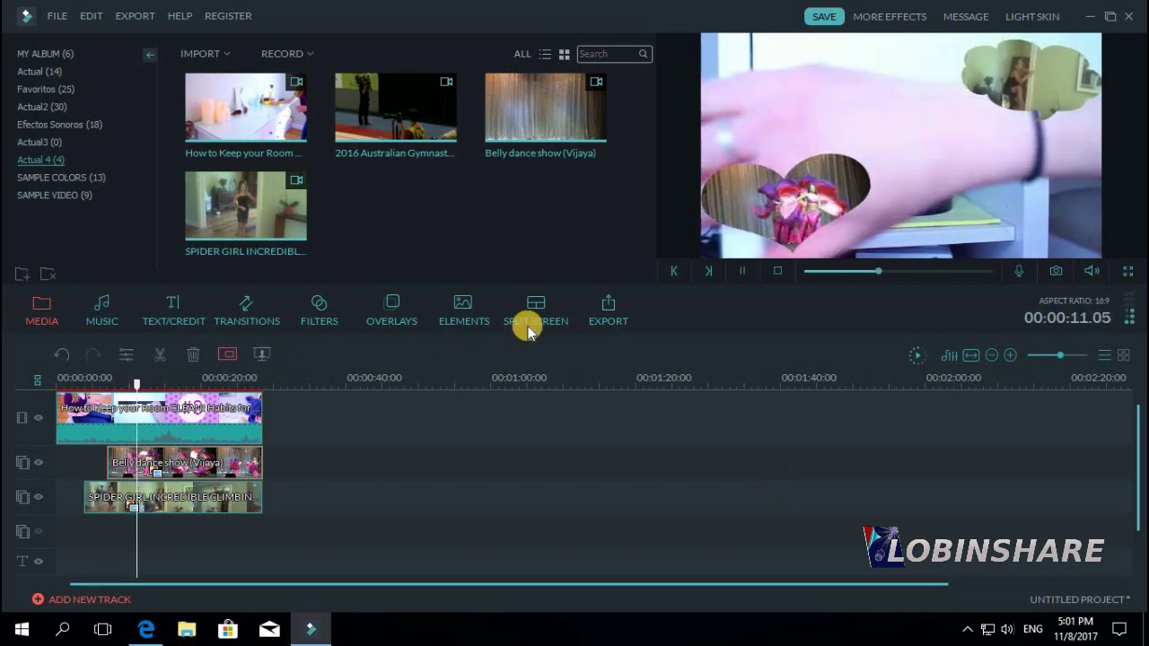
pyautogui.click(747, 274)
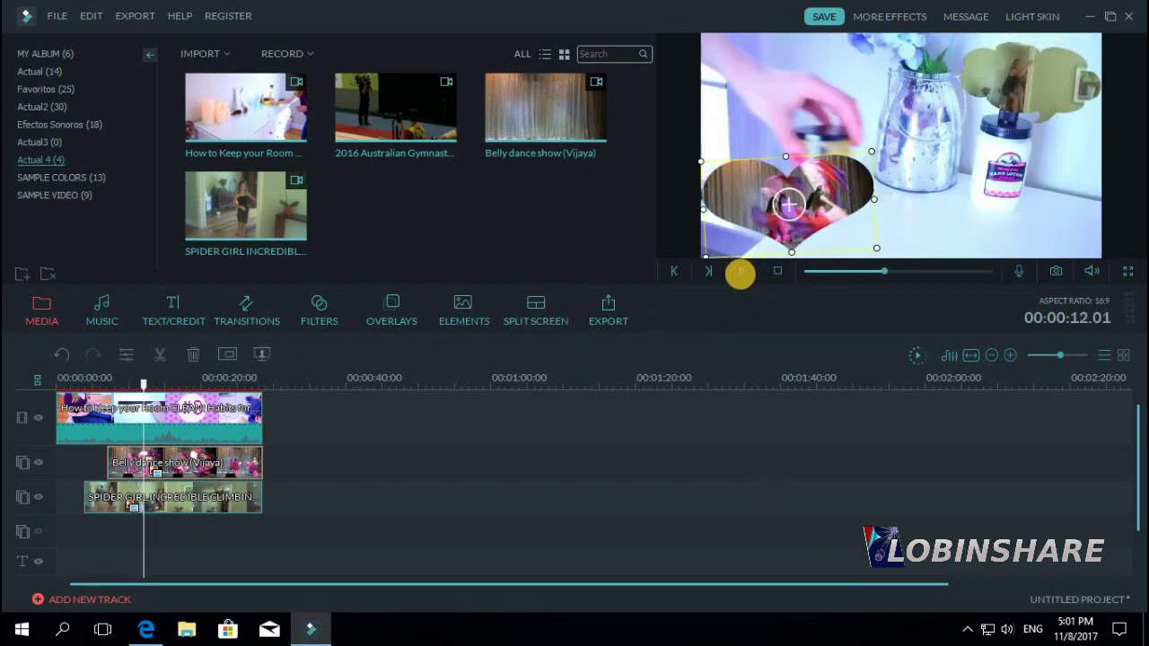